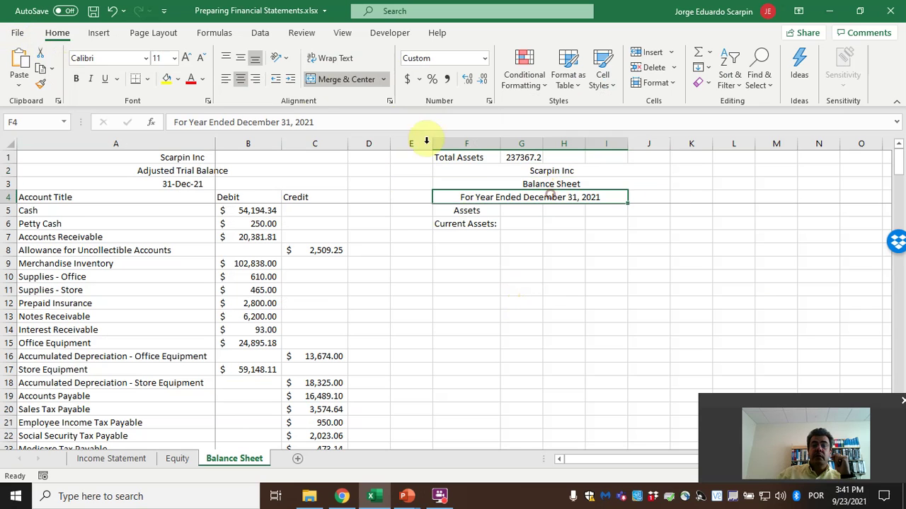
# Merge and center the "For Year Ended December 31, 2021" heading across F4:J4.
pyautogui.click(340, 79)
pyautogui.moveTo(459, 197); pyautogui.dragTo(631, 191)
pyautogui.click(339, 79)
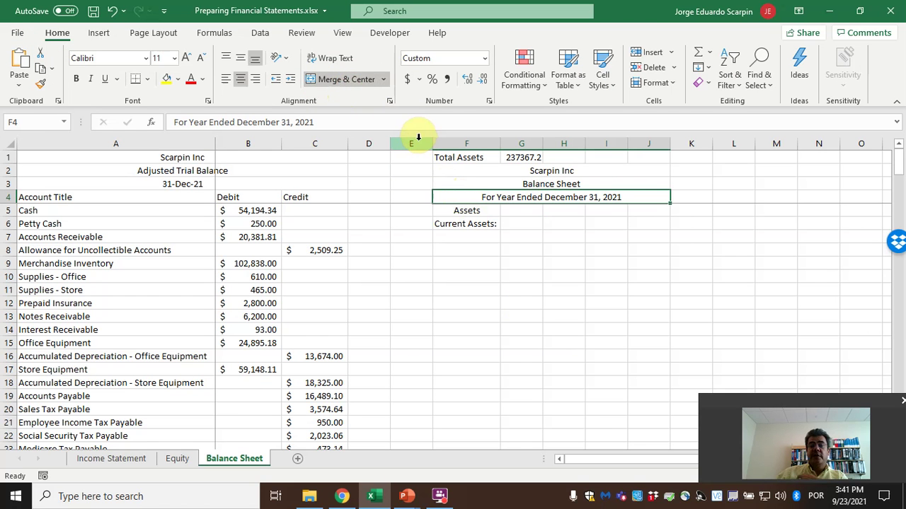
pyautogui.click(471, 237)
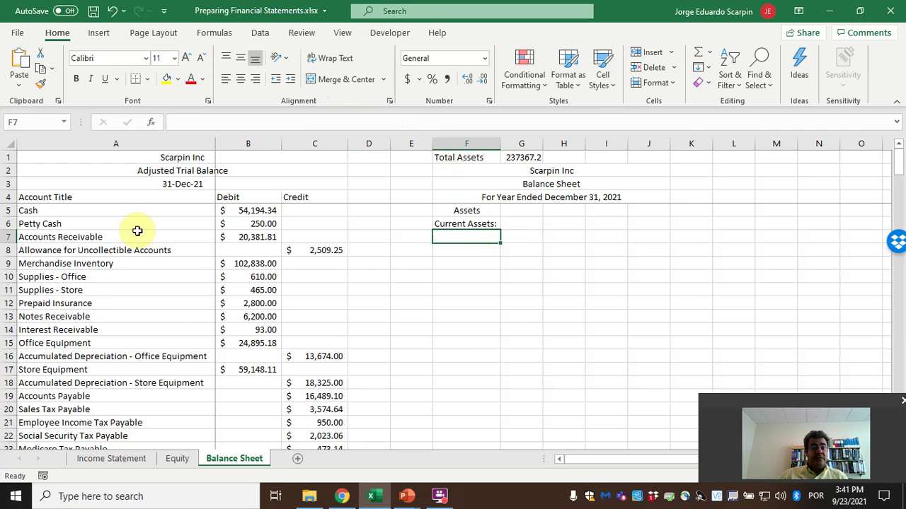
pyautogui.moveTo(91, 207); pyautogui.dragTo(348, 383)
pyautogui.click(166, 78)
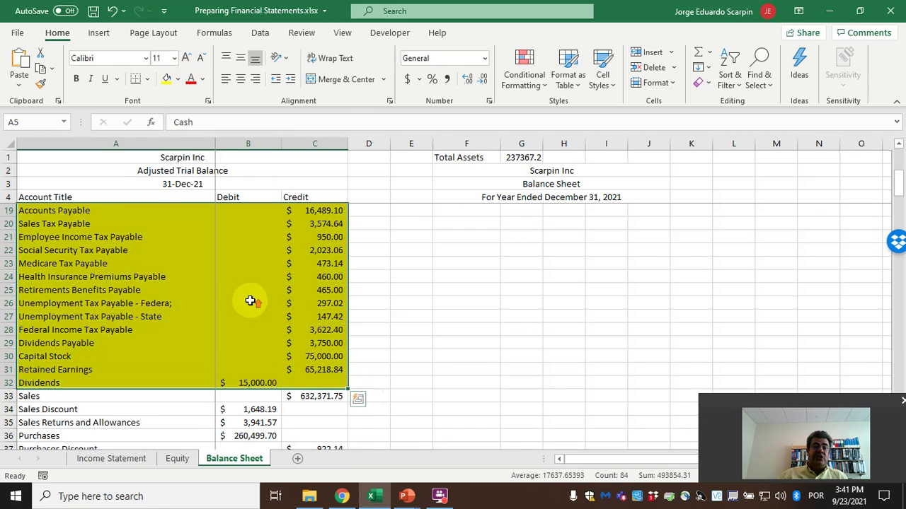
pyautogui.scroll(5, 249, 299)
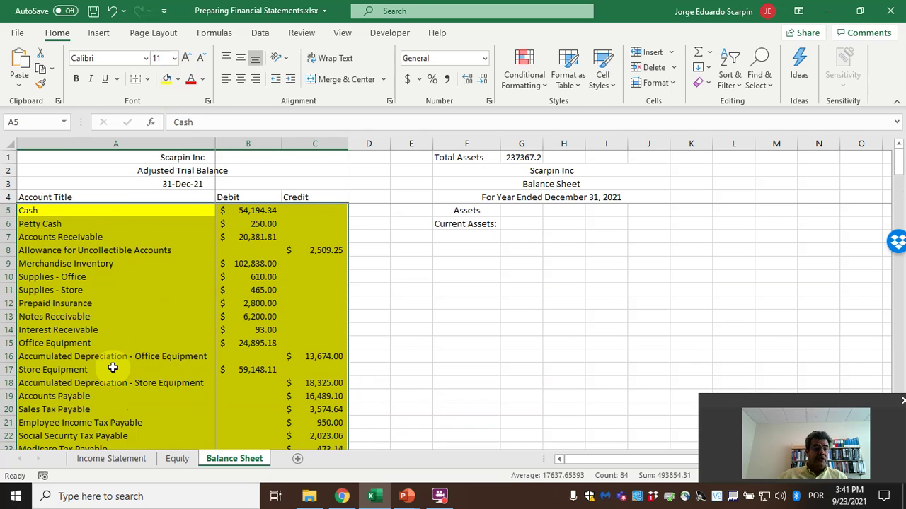
pyautogui.hotkey('ctrl', 'z')
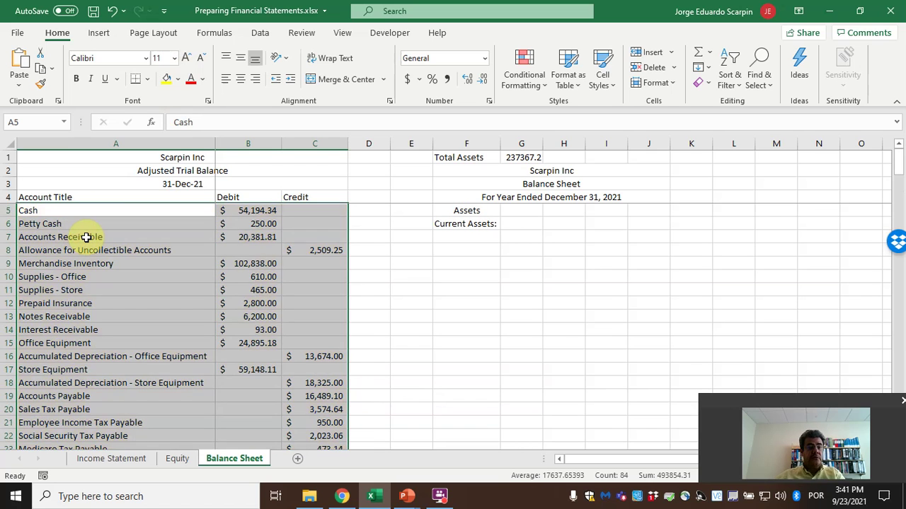
# Highlight the asset accounts from Cash through Accumulated Depreciation - Store Equipment (A5:C18) with a yellow fill.
pyautogui.hotkey('shift', 'Up')
pyautogui.hotkey('shift', 'Up')
pyautogui.hotkey('shift', 'Up')
pyautogui.hotkey('shift', 'Up')
pyautogui.hotkey('shift', 'Up')
pyautogui.hotkey('shift', 'Up')
pyautogui.hotkey('shift', 'Up')
pyautogui.hotkey('shift', 'Up')
pyautogui.hotkey('shift', 'Up')
pyautogui.hotkey('shift', 'Up')
pyautogui.hotkey('shift', 'Up')
pyautogui.hotkey('shift', 'Up')
pyautogui.hotkey('shift', 'Up')
pyautogui.hotkey('shift', 'Up')
pyautogui.hotkey('shift', 'Up')
pyautogui.hotkey('shift', 'Up')
pyautogui.hotkey('shift', 'Up')
pyautogui.hotkey('shift', 'Up')
pyautogui.hotkey('shift', 'Up')
pyautogui.hotkey('shift', 'Up')
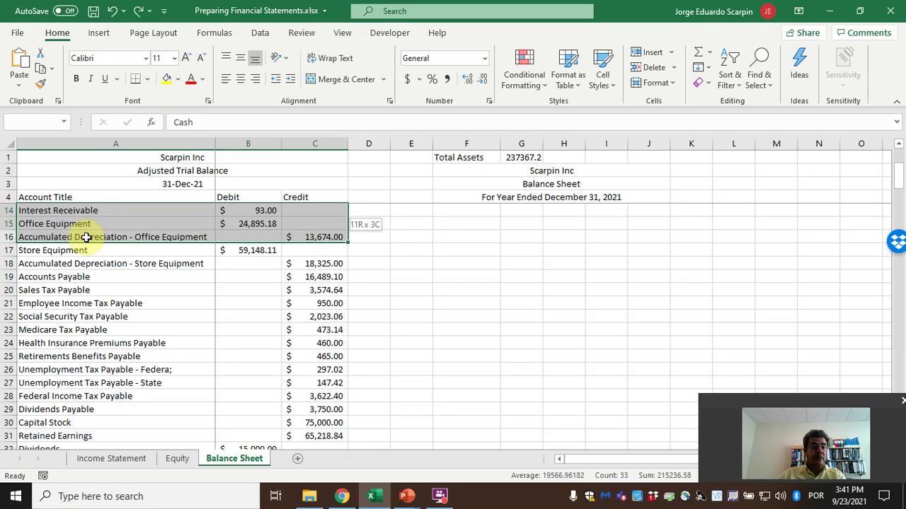
pyautogui.hotkey('shift', 'Down')
pyautogui.hotkey('shift', 'Down')
pyautogui.hotkey('shift', 'Down')
pyautogui.hotkey('shift', 'Down')
pyautogui.hotkey('shift', 'Down')
pyautogui.hotkey('shift', 'Down')
pyautogui.hotkey('shift', 'Down')
pyautogui.hotkey('shift', 'Down')
pyautogui.hotkey('shift', 'Down')
pyautogui.hotkey('shift', 'Down')
pyautogui.hotkey('shift', 'Down')
pyautogui.hotkey('shift', 'Down')
pyautogui.hotkey('shift', 'Down')
pyautogui.hotkey('shift', 'Down')
pyautogui.hotkey('shift', 'Down')
pyautogui.hotkey('shift', 'Down')
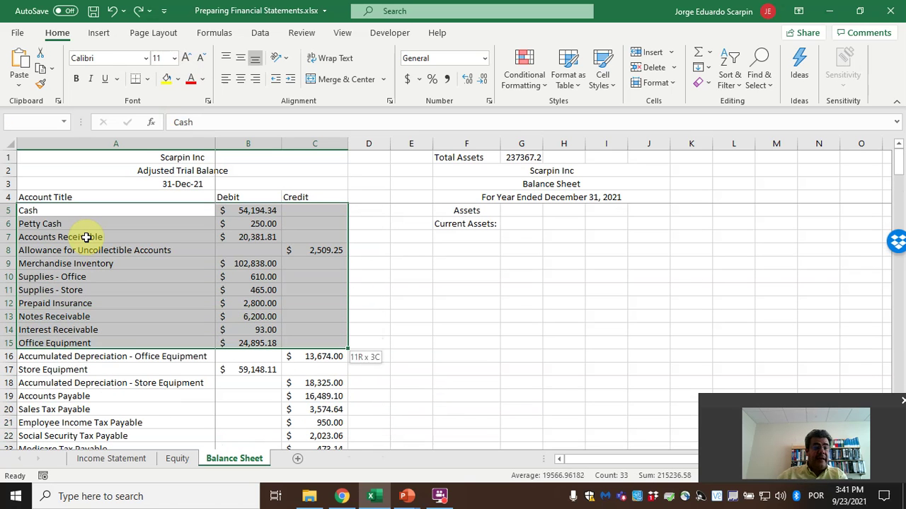
pyautogui.hotkey('shift', 'Down')
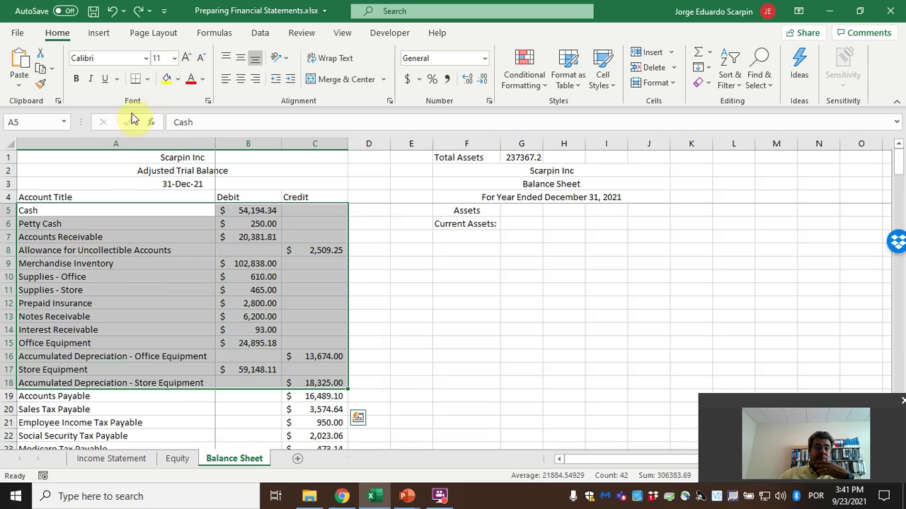
pyautogui.click(166, 78)
# Highlight the liability and equity accounts from Accounts Payable through Dividends (A19:C32) with a light green fill.
pyautogui.moveTo(121, 399); pyautogui.dragTo(317, 385)
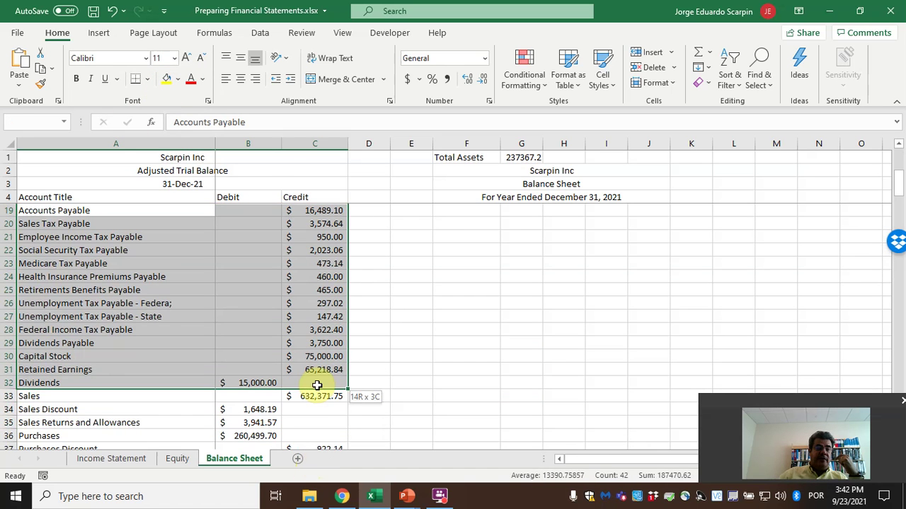
pyautogui.click(178, 78)
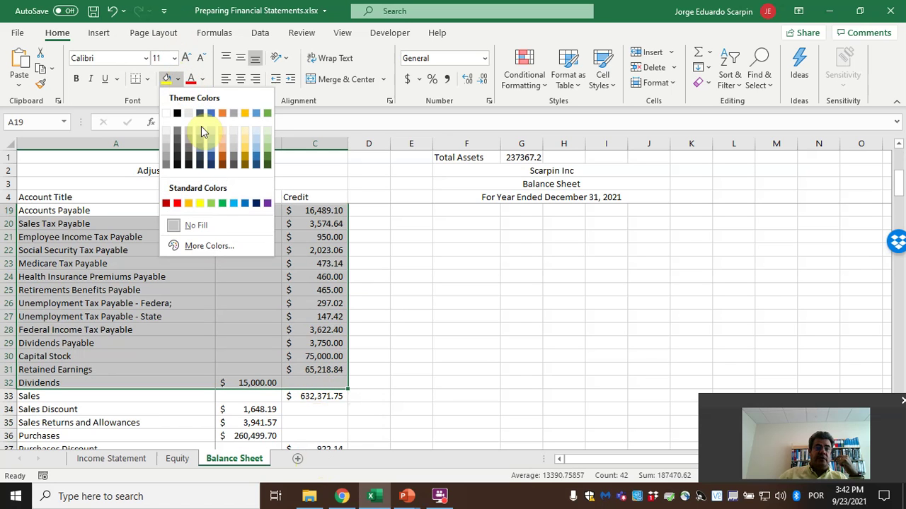
pyautogui.click(211, 203)
pyautogui.scroll(-4, 209, 401)
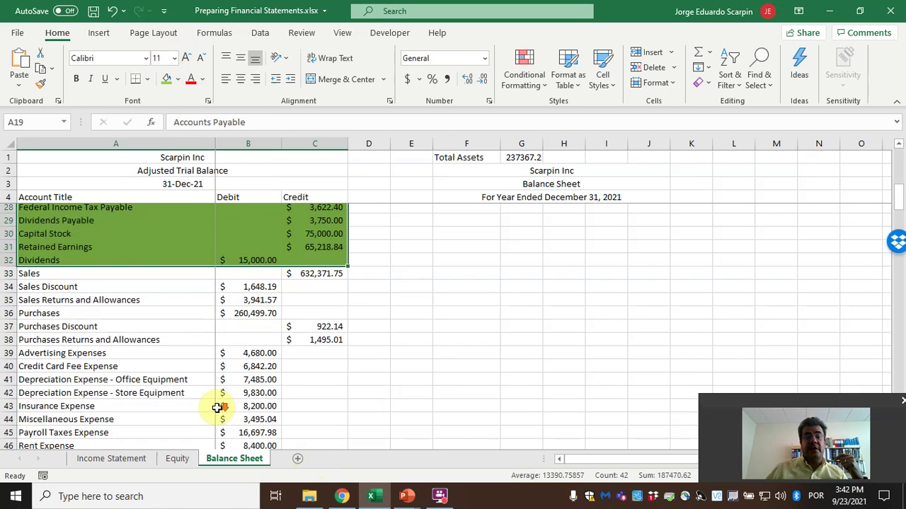
pyautogui.scroll(9, 213, 396)
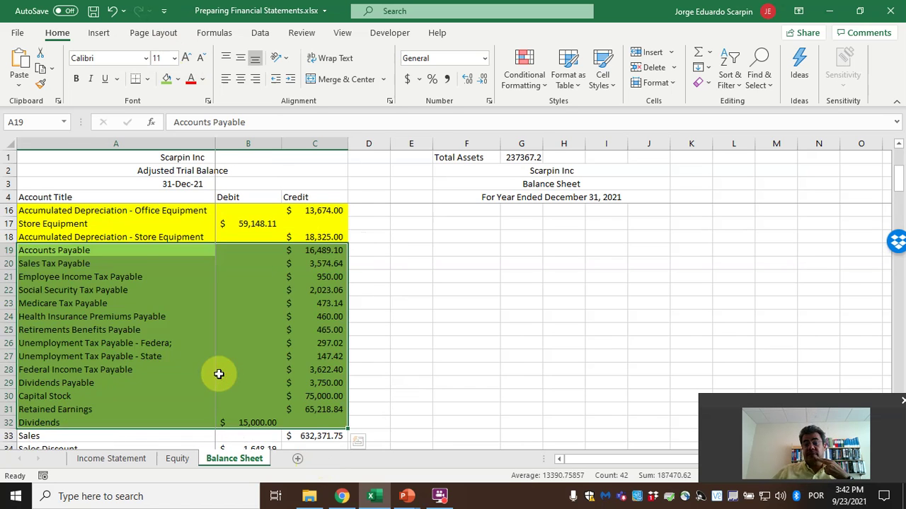
# Link the Cash title into F7 with =A5 and its trial balance amount into H7 with =B5.
pyautogui.click(462, 240)
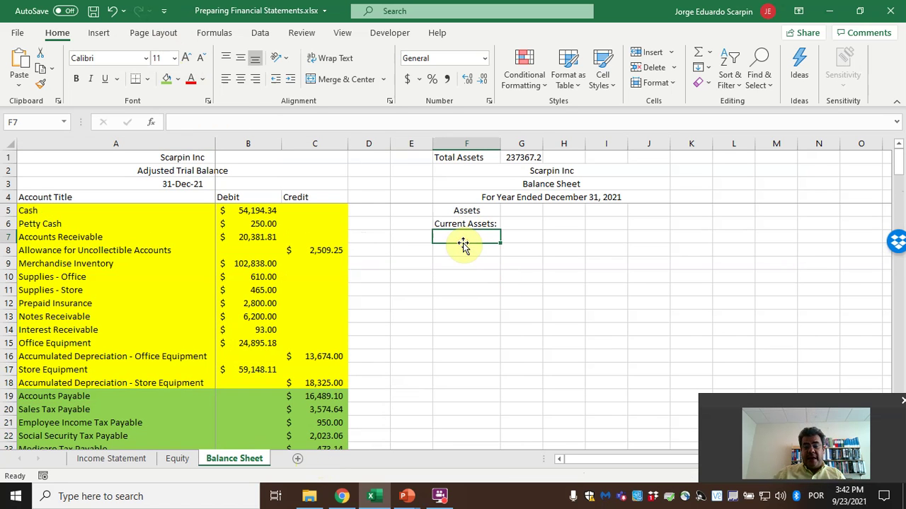
pyautogui.write('=')
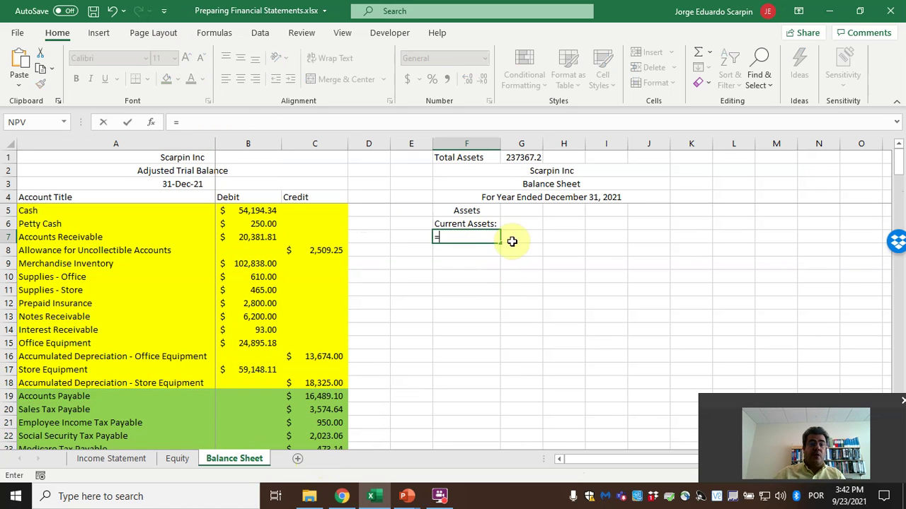
pyautogui.click(53, 209)
pyautogui.press('Return')
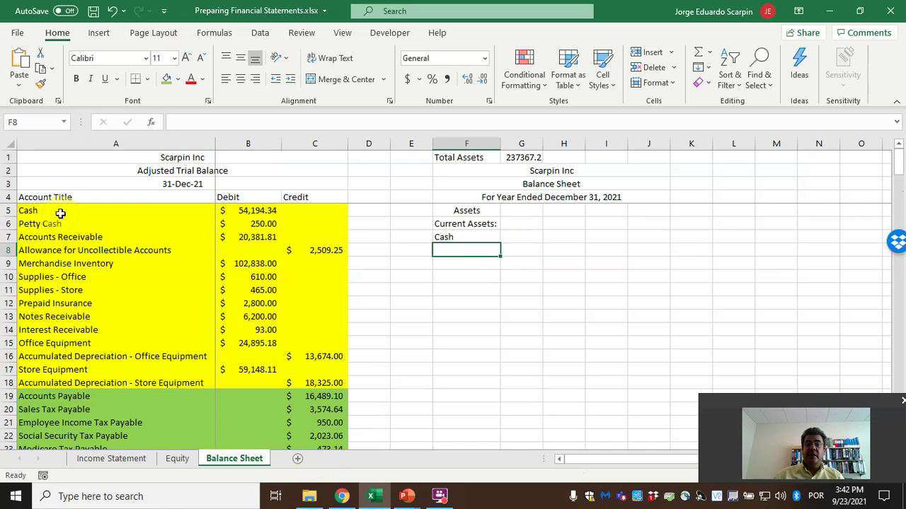
pyautogui.click(559, 240)
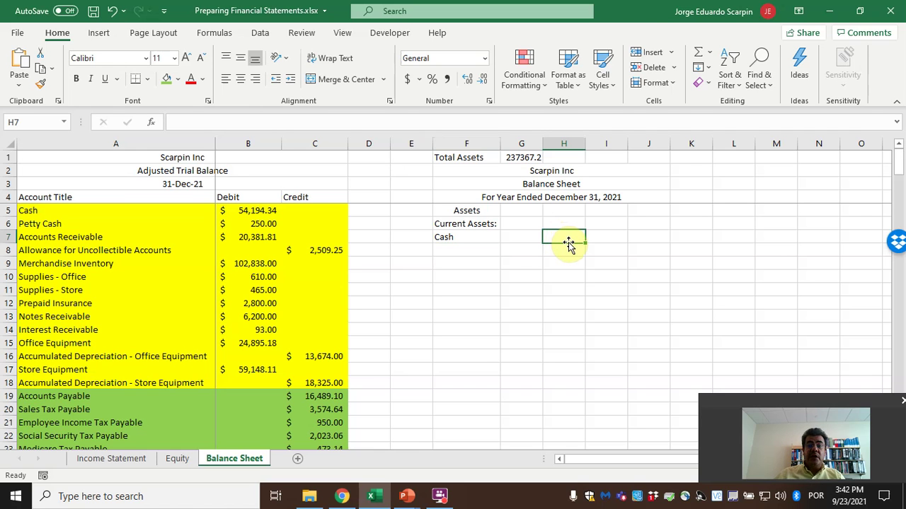
pyautogui.write('=')
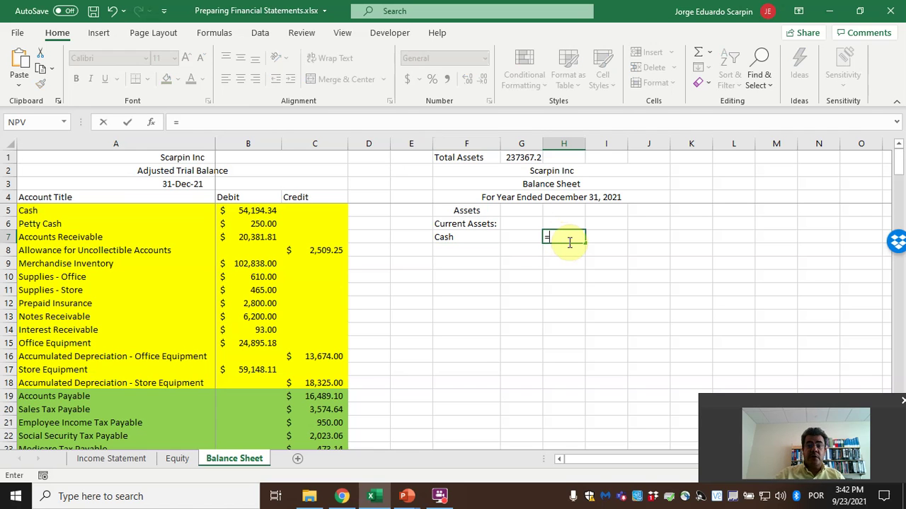
pyautogui.click(244, 210)
pyautogui.hotkey('ctrl', 'Return')
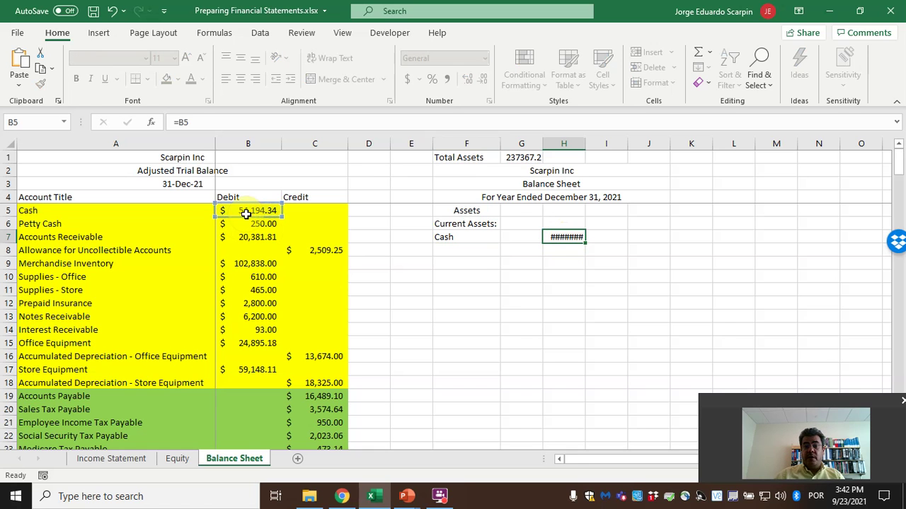
pyautogui.press('Return')
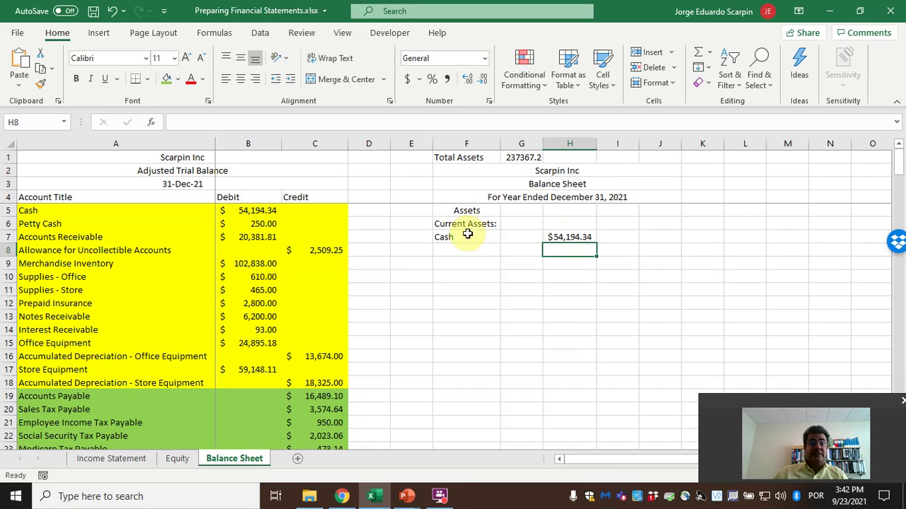
# Copy the Cash line F7:H7 into row 8 to bring in the Petty Cash title and amount.
pyautogui.moveTo(463, 237); pyautogui.dragTo(565, 235)
pyautogui.hotkey('ctrl', 'c')
pyautogui.press('Down')
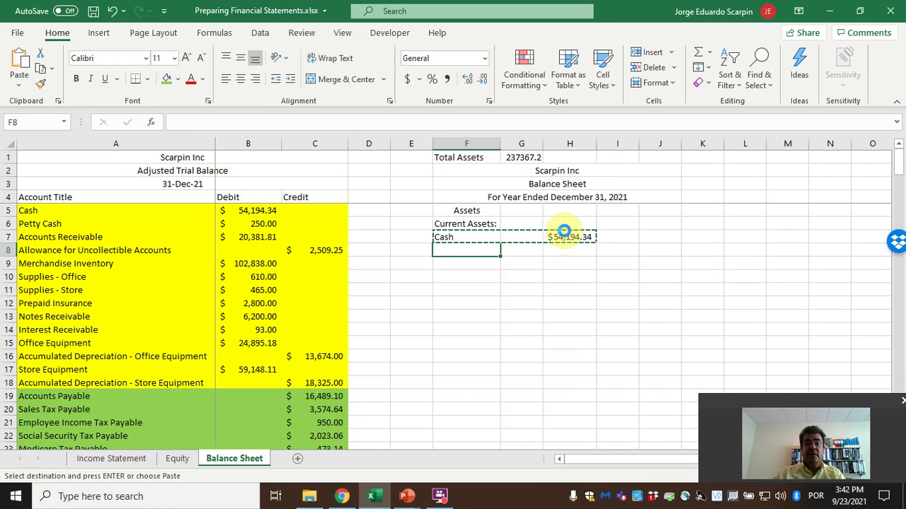
pyautogui.hotkey('ctrl', 'v')
pyautogui.press('Return')
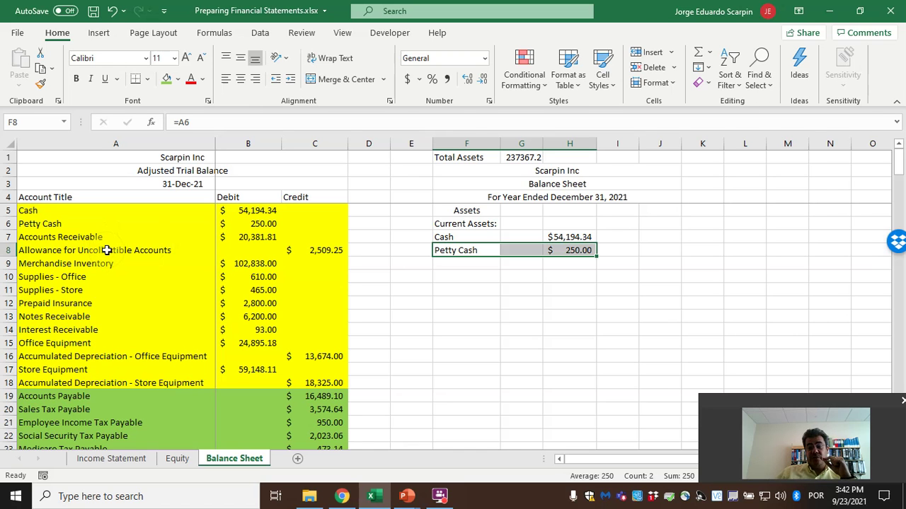
# Enter the label "Accounts Receivalbe (net)" in F9 and widen column F to fit it.
pyautogui.click(460, 272)
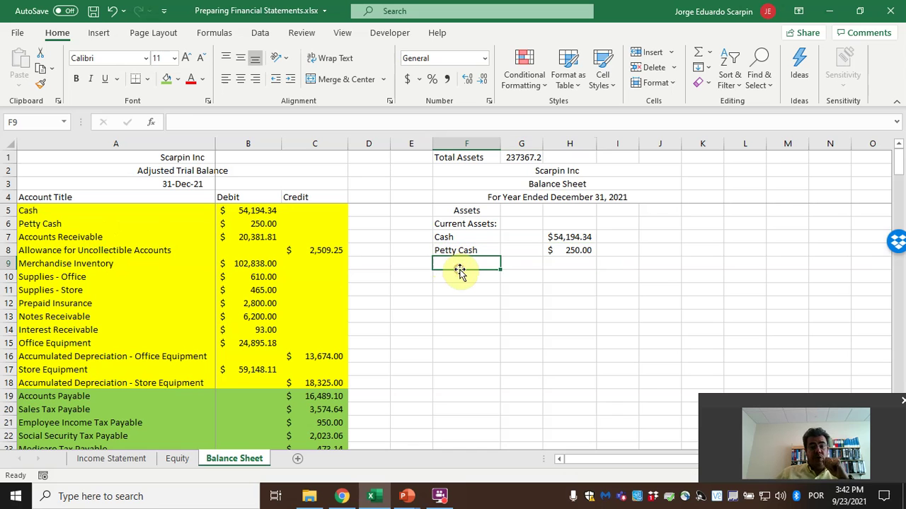
pyautogui.write('Accounts Receivalbe')
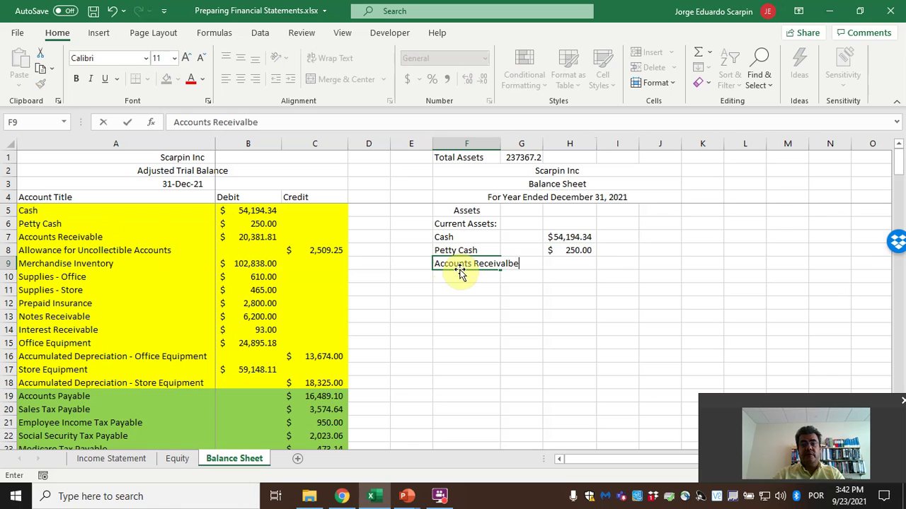
pyautogui.press('Tab')
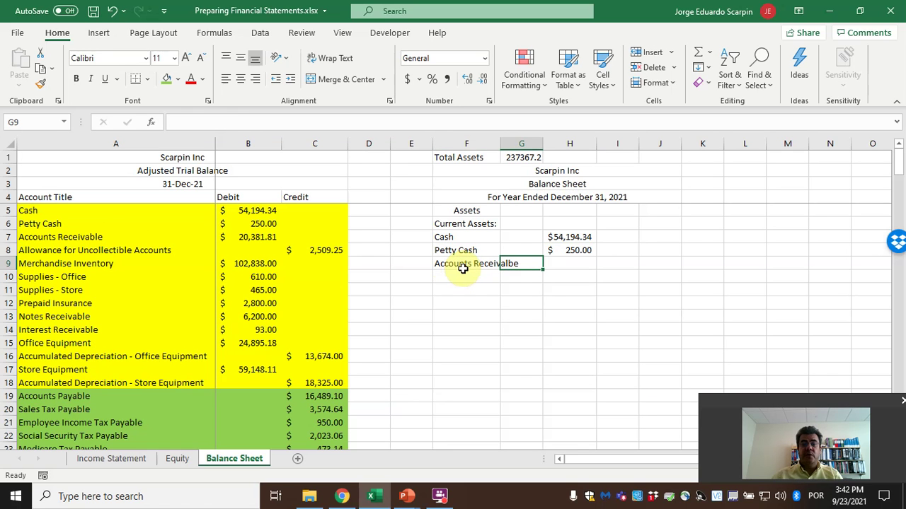
pyautogui.moveTo(500, 145); pyautogui.dragTo(523, 144)
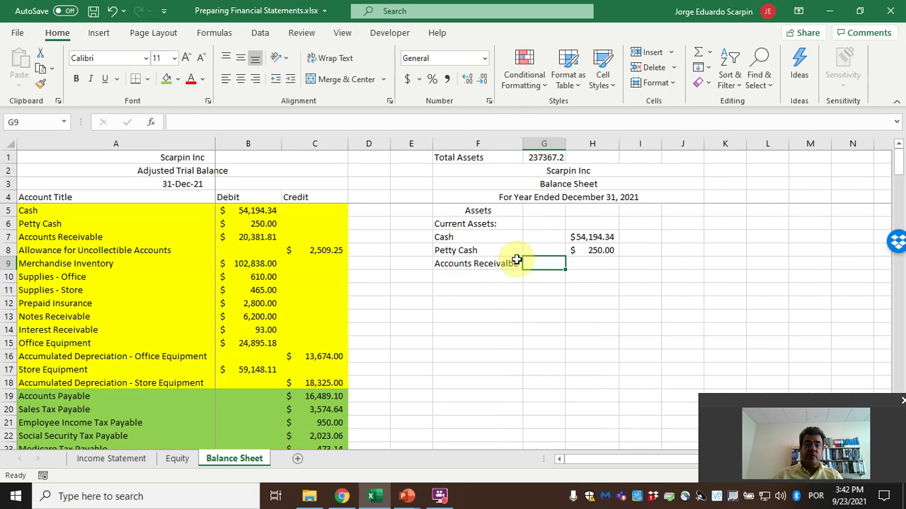
pyautogui.press('F2')
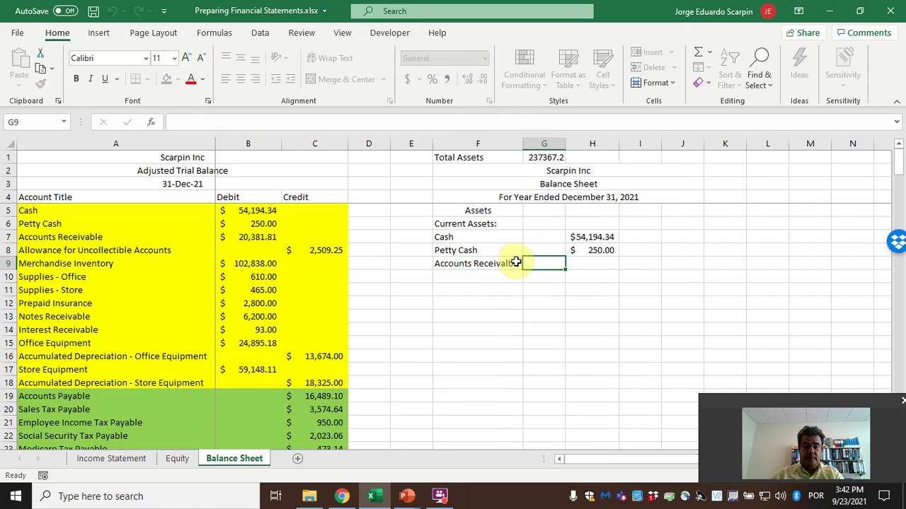
pyautogui.click(515, 262)
pyautogui.press('F2')
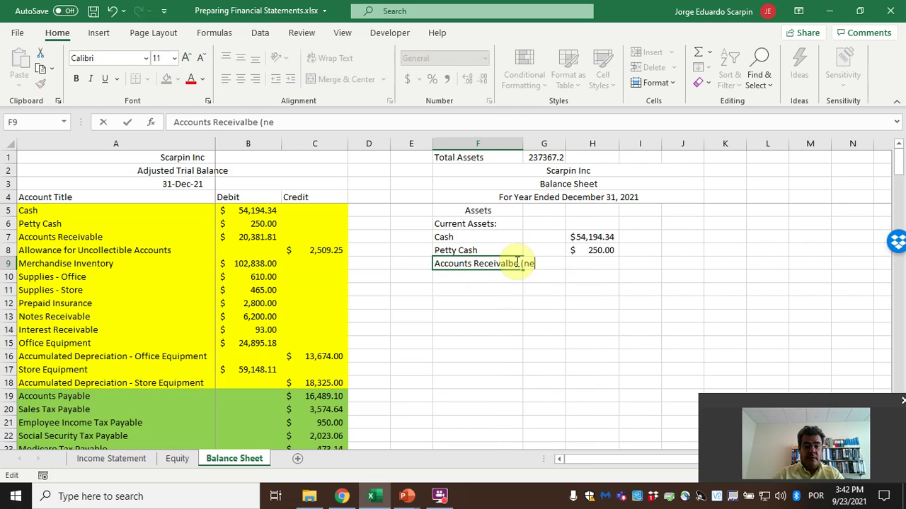
pyautogui.press('Return')
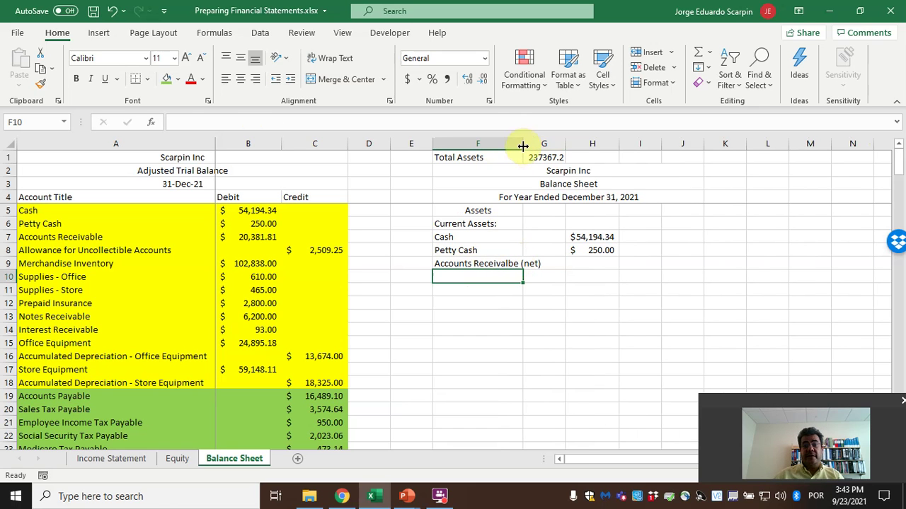
pyautogui.doubleClick(522, 145)
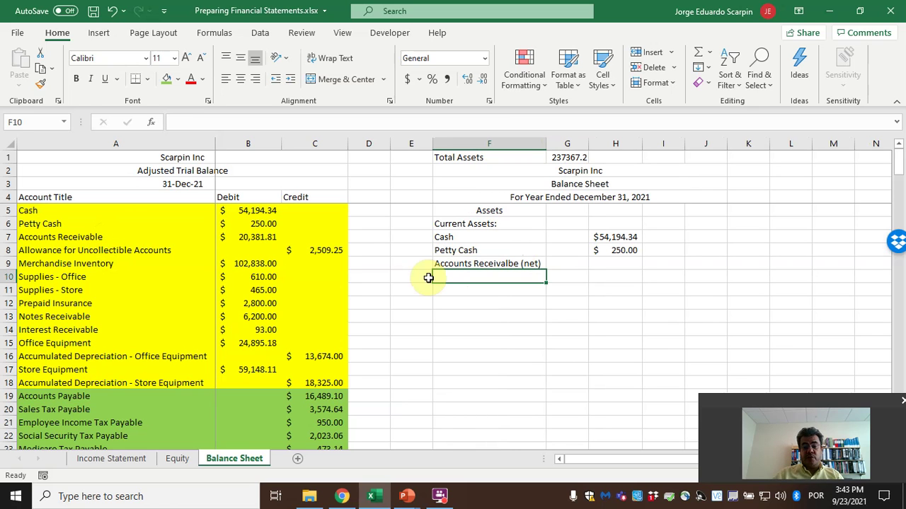
# Link the Accounts Receivable title into F10 with =A7 and its balance into G10 with =B7.
pyautogui.write('=')
pyautogui.click(110, 232)
pyautogui.press('Return')
pyautogui.press('Up')
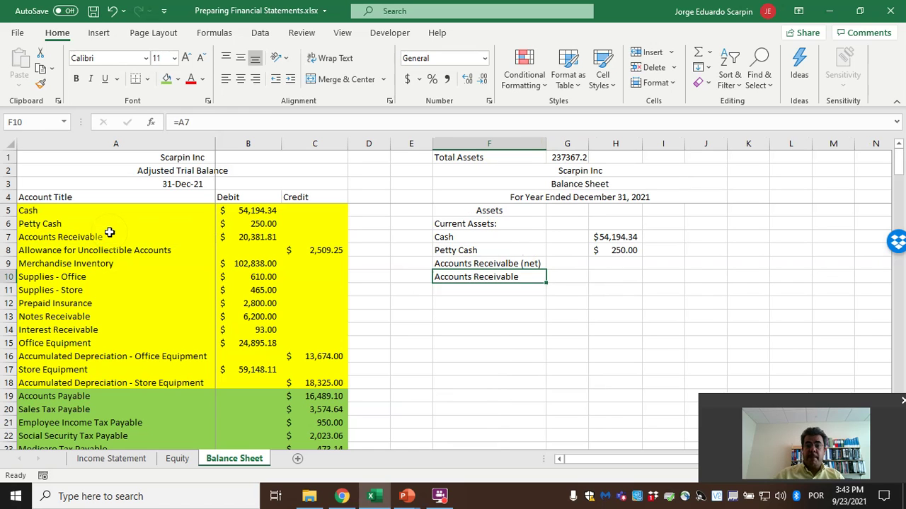
pyautogui.press('Right')
pyautogui.write('=')
pyautogui.click(237, 236)
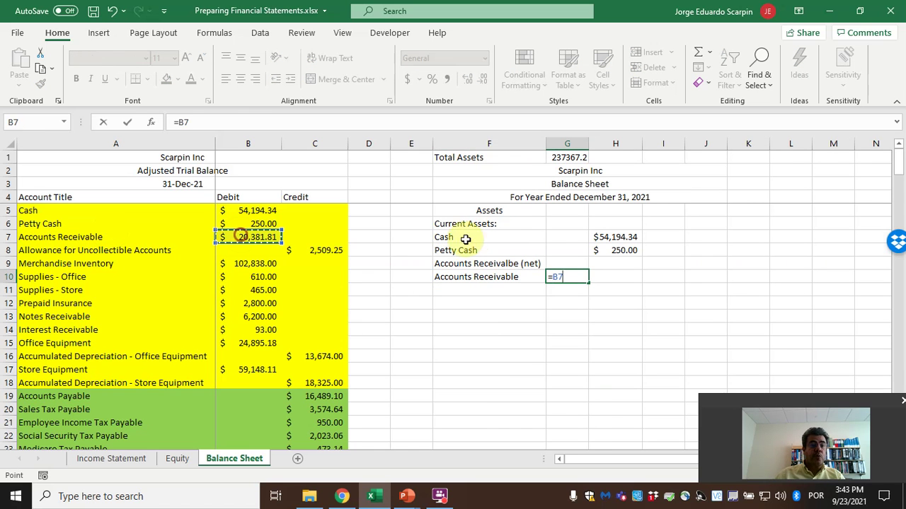
pyautogui.press('Return')
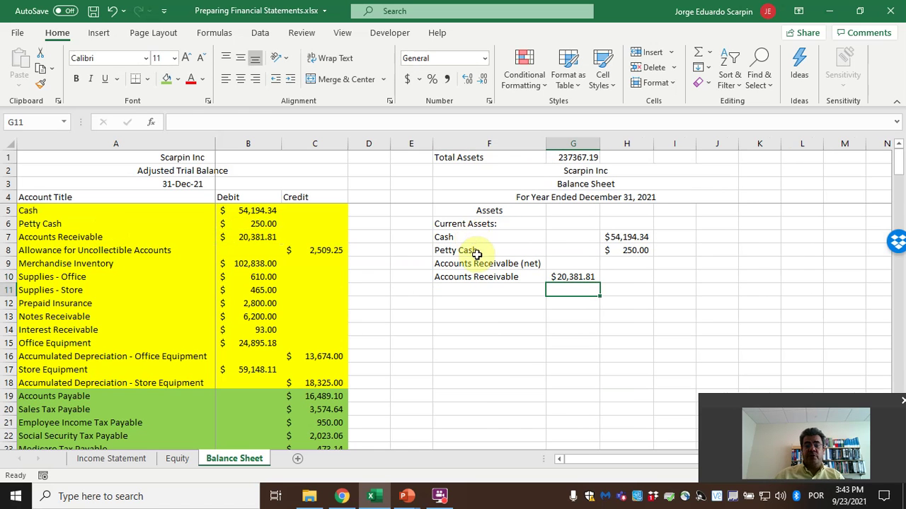
# Link the Allowance for Uncollectible Accounts title into F11 with =A8.
pyautogui.click(495, 288)
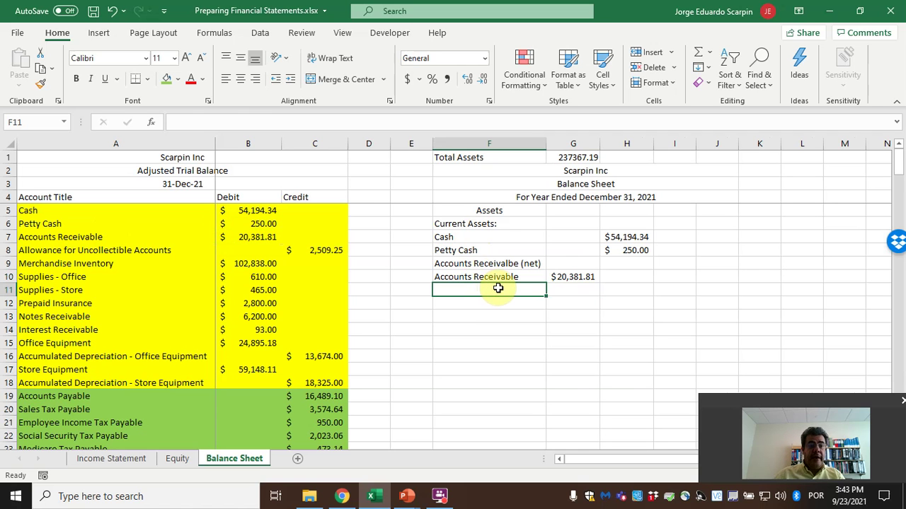
pyautogui.write('=')
pyautogui.click(147, 249)
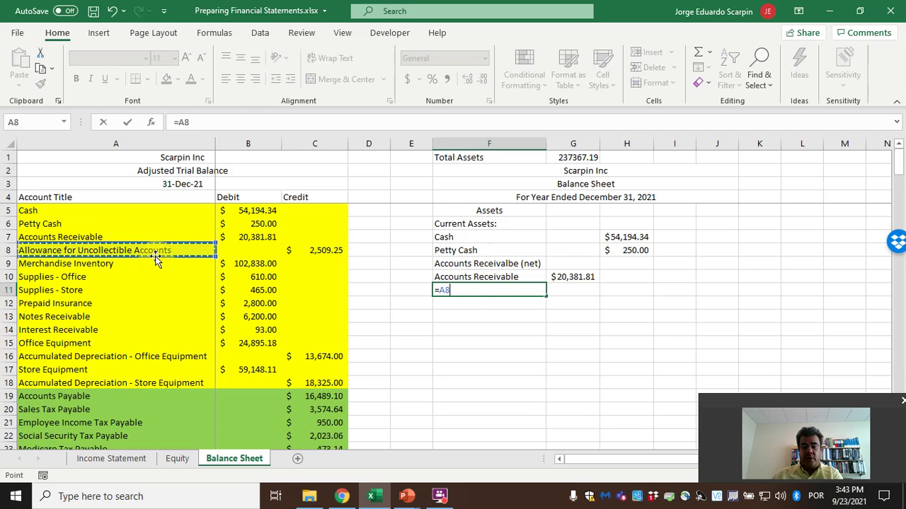
pyautogui.press('Return')
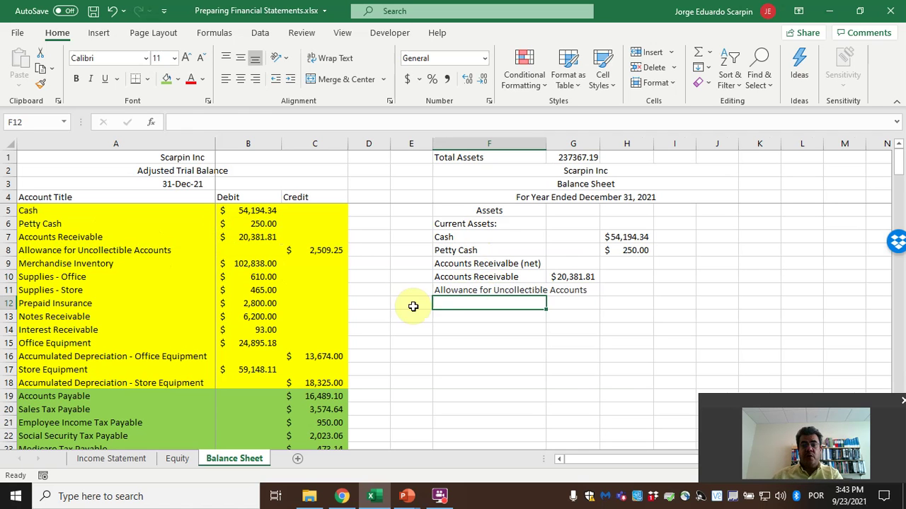
# Fit column F to its text and link the allowance balance into G11 with =C8, adding a bottom border.
pyautogui.doubleClick(546, 144)
pyautogui.click(619, 288)
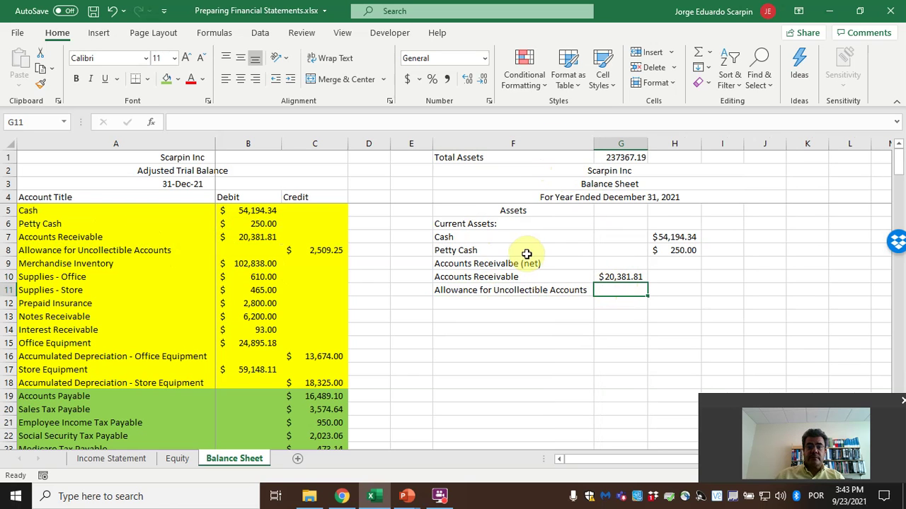
pyautogui.write('=')
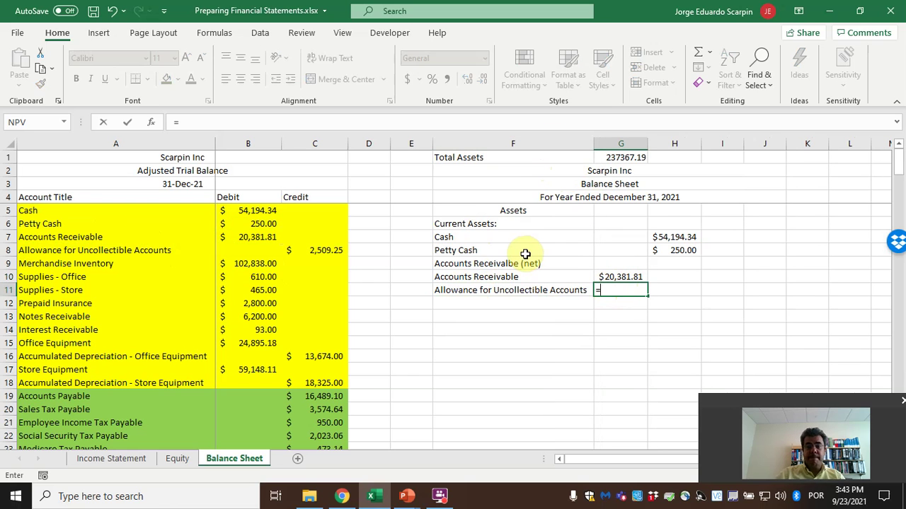
pyautogui.click(334, 250)
pyautogui.hotkey('ctrl', 'Return')
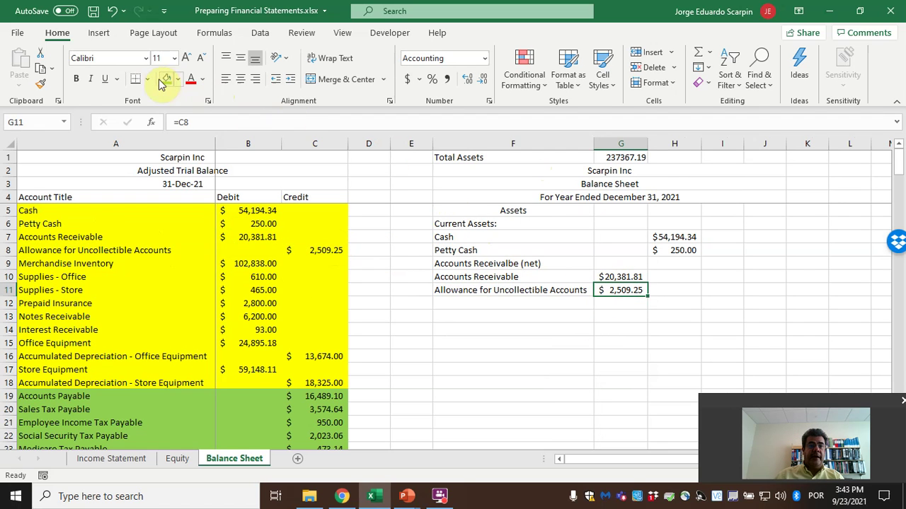
pyautogui.click(488, 305)
# Copy the net accounts receivable label from F9 into F12.
pyautogui.click(489, 261)
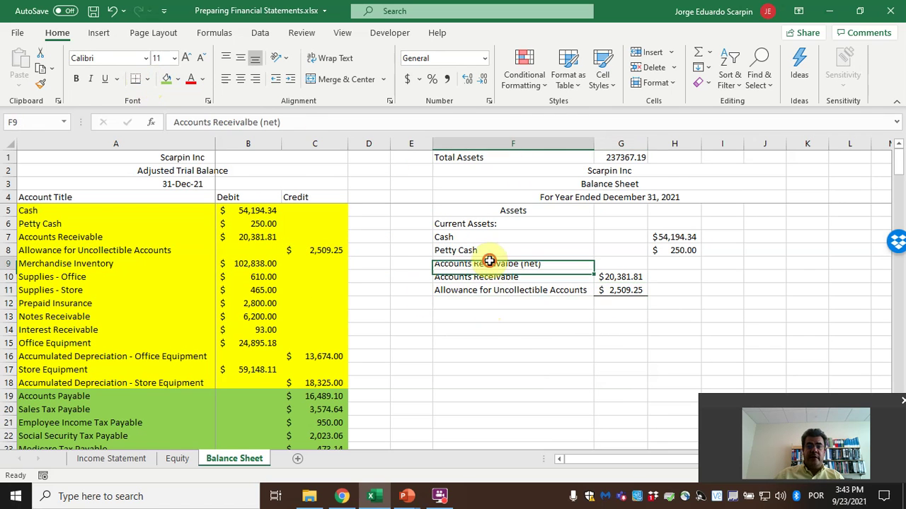
pyautogui.hotkey('ctrl', 'c')
pyautogui.press('Down')
pyautogui.press('Down')
pyautogui.press('Down')
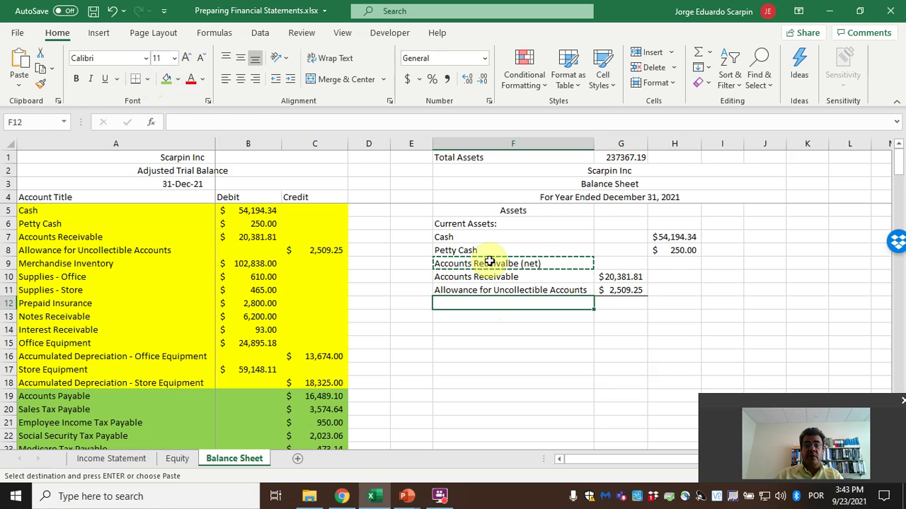
pyautogui.press('Return')
# Correct the spelling of the label in F9 to "Accounts Receivable (net)".
pyautogui.doubleClick(503, 262)
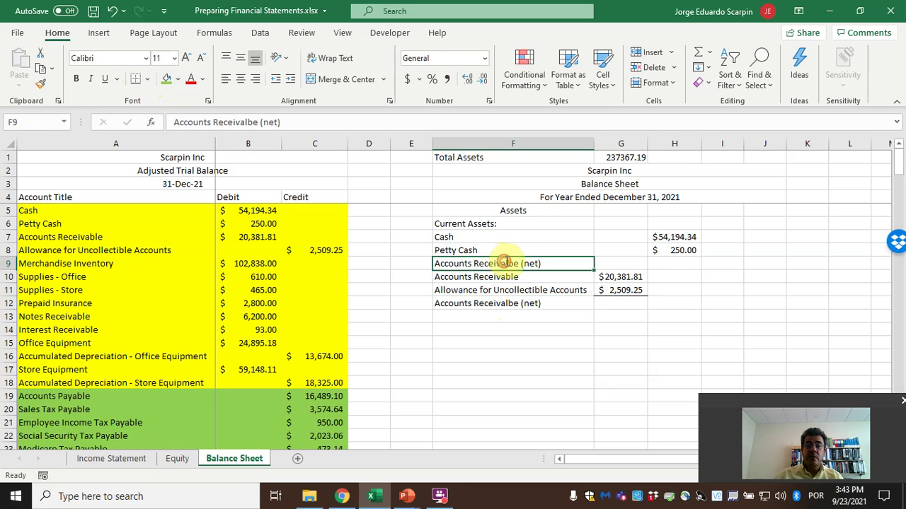
pyautogui.write('b')
pyautogui.press('Delete')
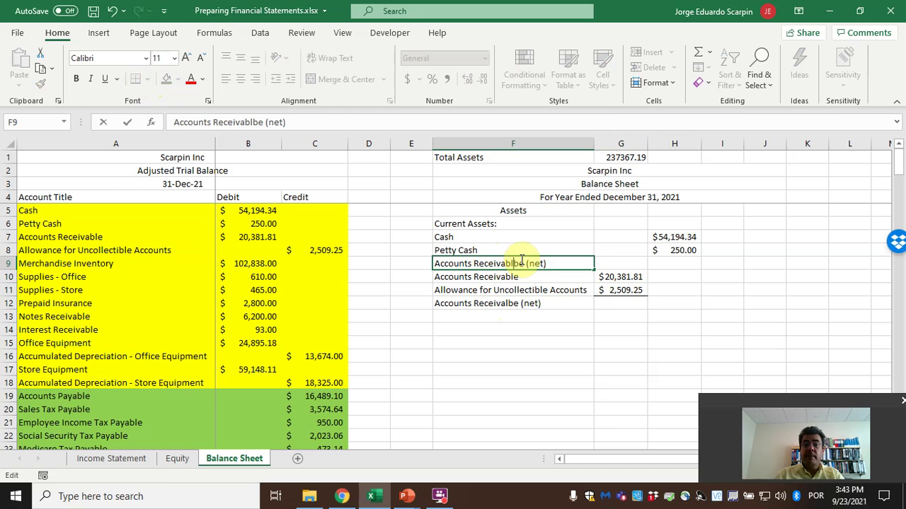
pyautogui.press('Delete')
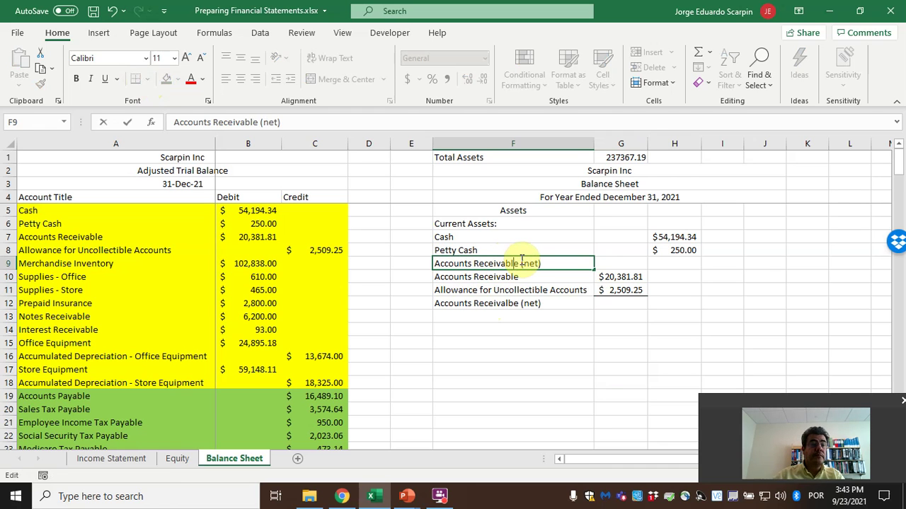
pyautogui.press('Return')
# Correct the copied label in F12 to "Accounts Receivable (net)".
pyautogui.press('Down')
pyautogui.press('Down')
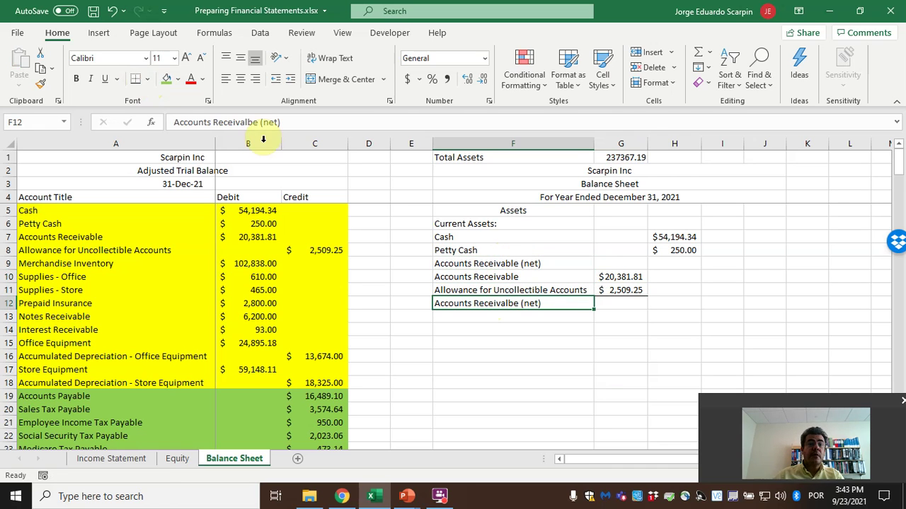
pyautogui.click(245, 121)
pyautogui.press('BackSpace')
pyautogui.press('Right')
pyautogui.write('l')
pyautogui.press('Tab')
# Calculate net accounts receivable in H12 by subtracting the allowance from the receivable balance with =G10-G11.
pyautogui.press('Tab')
pyautogui.write('=sum')
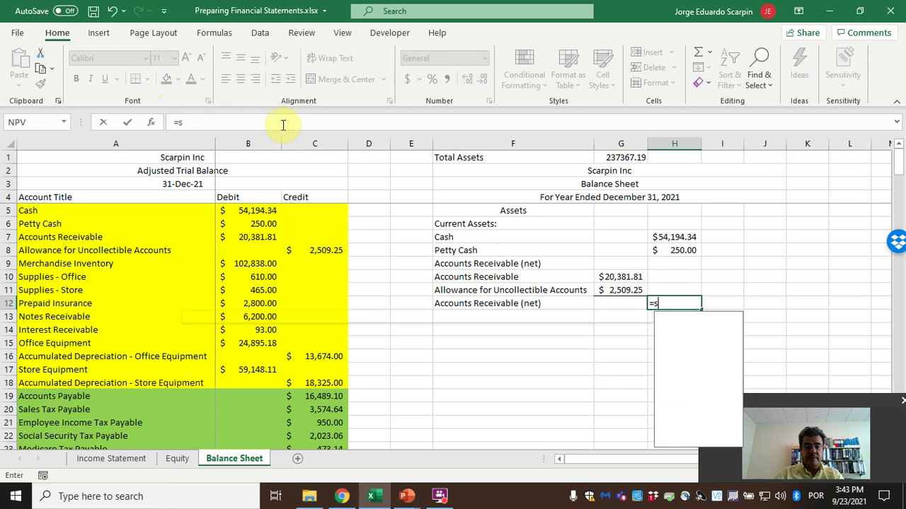
pyautogui.press('Escape')
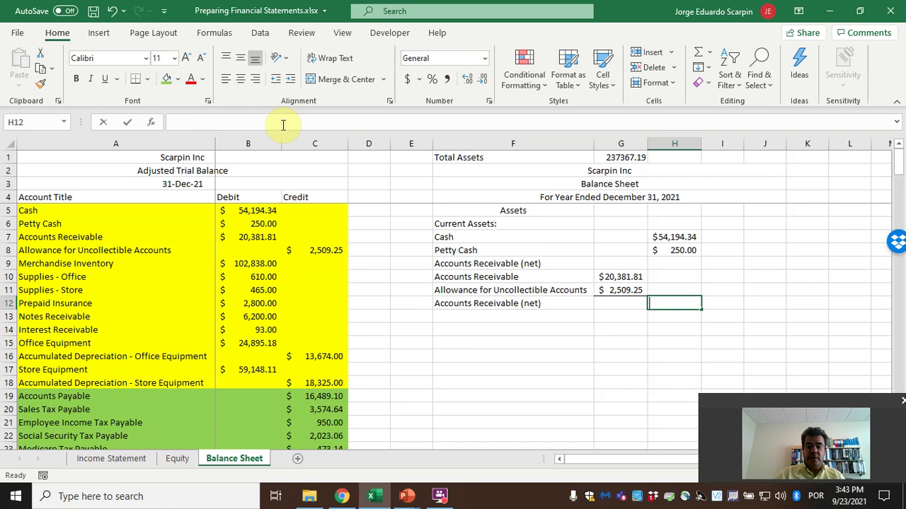
pyautogui.write('=')
pyautogui.press('Up')
pyautogui.press('Left')
pyautogui.press('Up')
pyautogui.write('-')
pyautogui.press('Up')
pyautogui.press('Left')
pyautogui.press('Return')
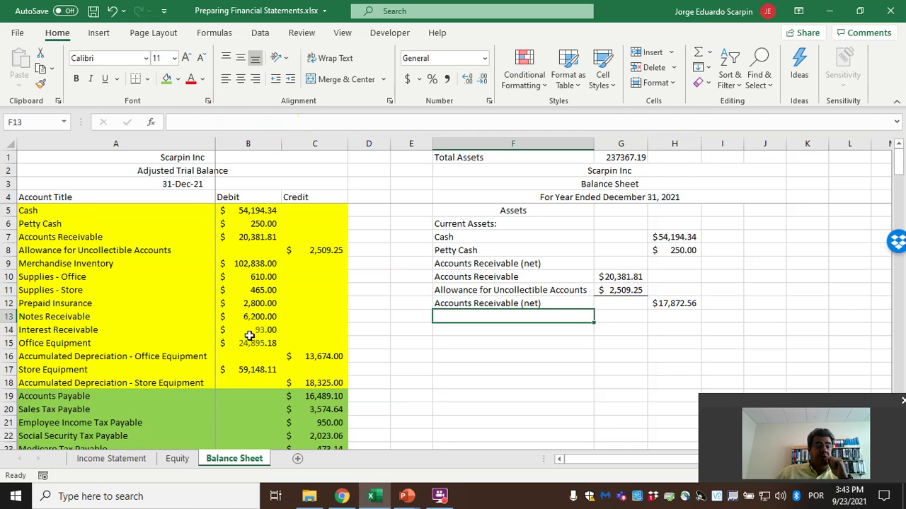
# Select the accounts in A9:B14 and check the definition of current assets on the PowerPoint slide, returning to the workbook.
pyautogui.moveTo(256, 331); pyautogui.dragTo(129, 263)
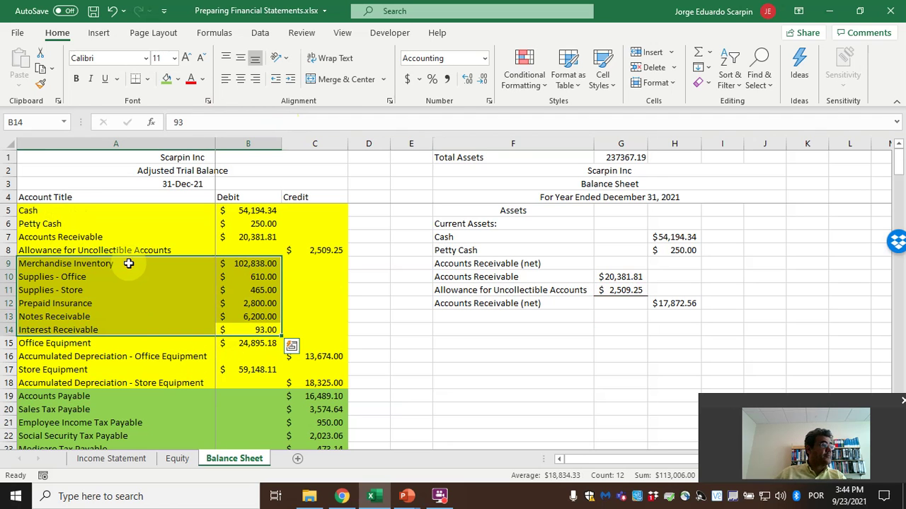
pyautogui.hotkey('alt', 'Tab')
pyautogui.hotkey('alt', 'Tab')
pyautogui.hotkey('alt', 'Tab')
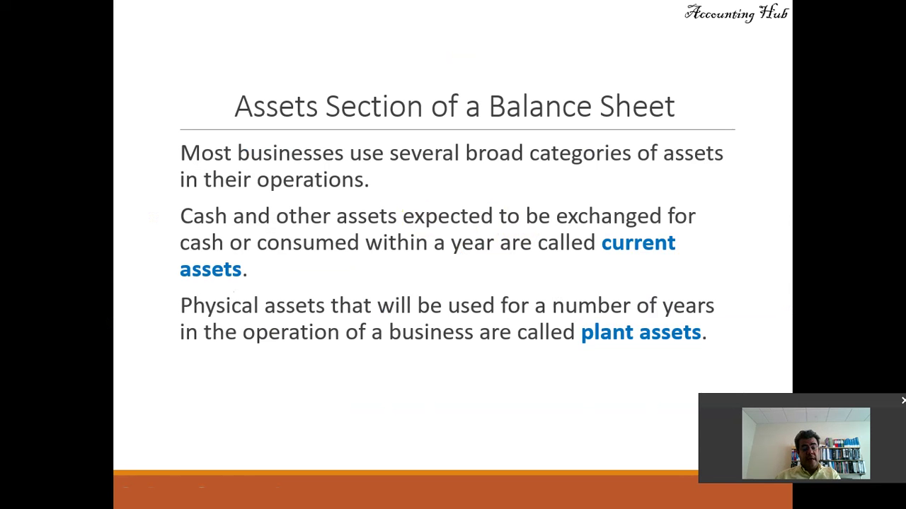
pyautogui.hotkey('alt', 'Tab')
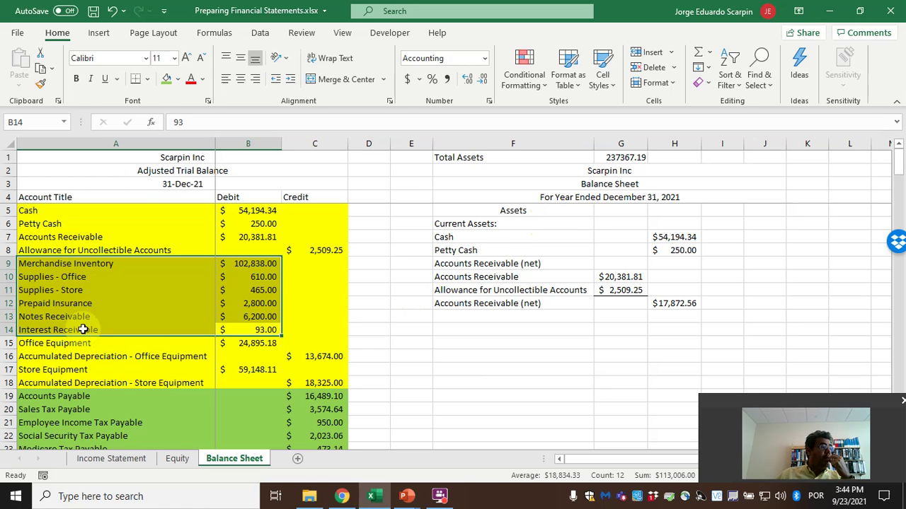
# Link the Merchandise Inventory title into F13 with =A9 and its balance into H13 with =B9.
pyautogui.click(486, 315)
pyautogui.write('=')
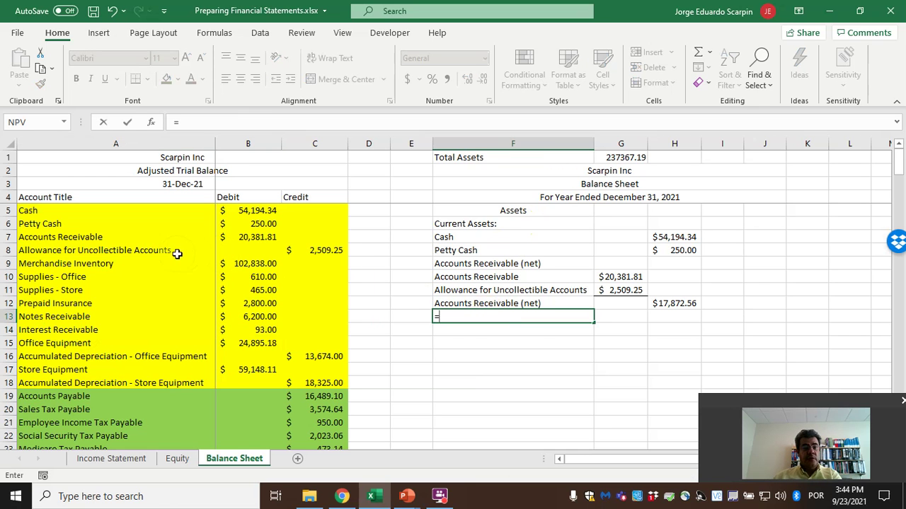
pyautogui.click(138, 264)
pyautogui.press('Return')
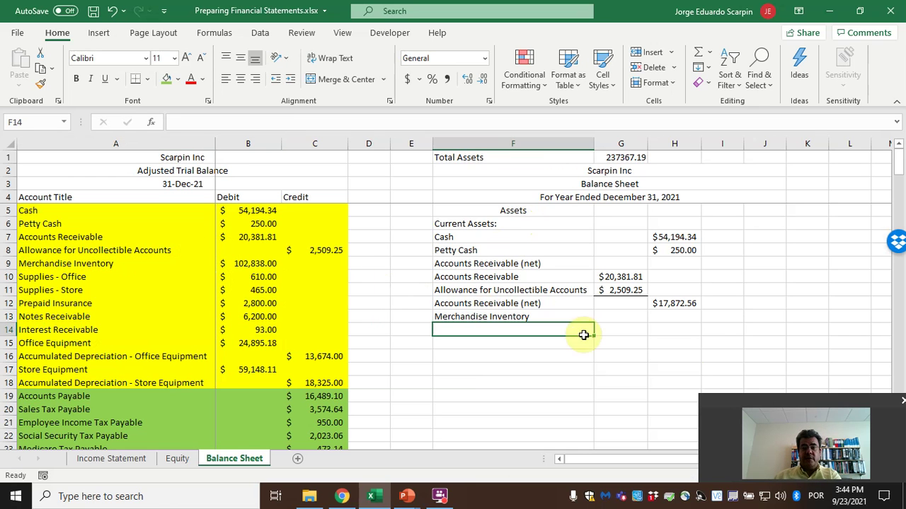
pyautogui.click(667, 315)
pyautogui.write('=')
pyautogui.click(245, 263)
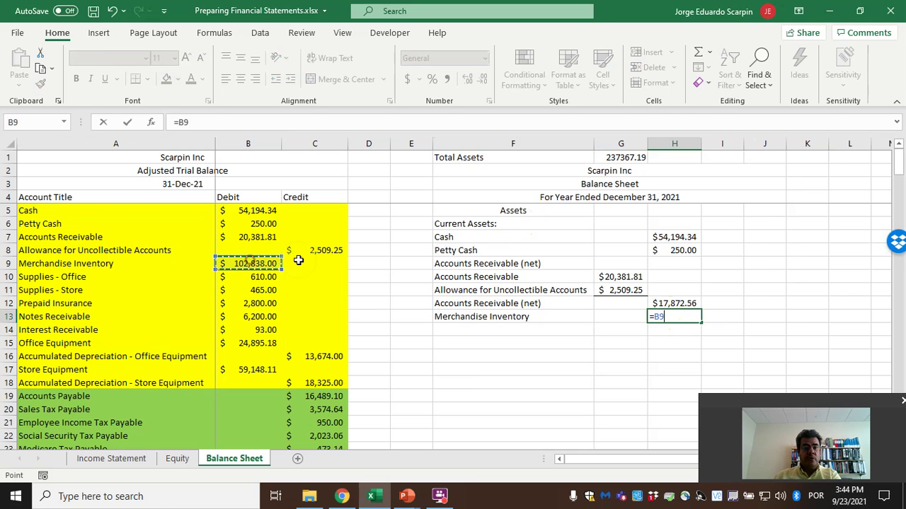
pyautogui.press('Return')
# Copy the Merchandise Inventory line F13:H13 down through row 20 to bring in the following accounts.
pyautogui.moveTo(488, 317); pyautogui.dragTo(654, 315)
pyautogui.hotkey('ctrl', 'c')
pyautogui.hotkey('shift', 'Down')
pyautogui.hotkey('shift', 'Down')
pyautogui.hotkey('shift', 'Down')
pyautogui.hotkey('shift', 'Down')
pyautogui.hotkey('shift', 'Down')
pyautogui.hotkey('shift', 'Down')
pyautogui.hotkey('shift', 'Down')
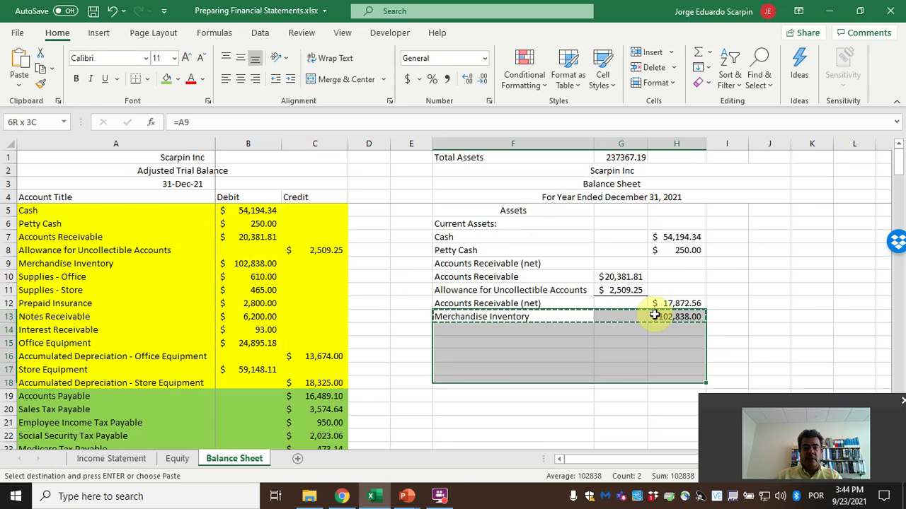
pyautogui.press('Return')
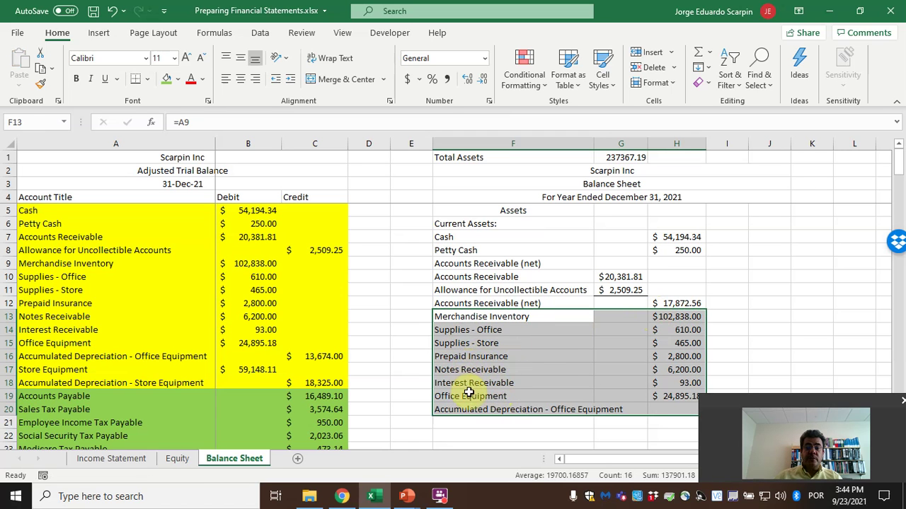
# Clear the Office Equipment and Accumulated Depreciation - Office Equipment lines in F19:H20.
pyautogui.click(472, 396)
pyautogui.moveTo(618, 397); pyautogui.dragTo(684, 410)
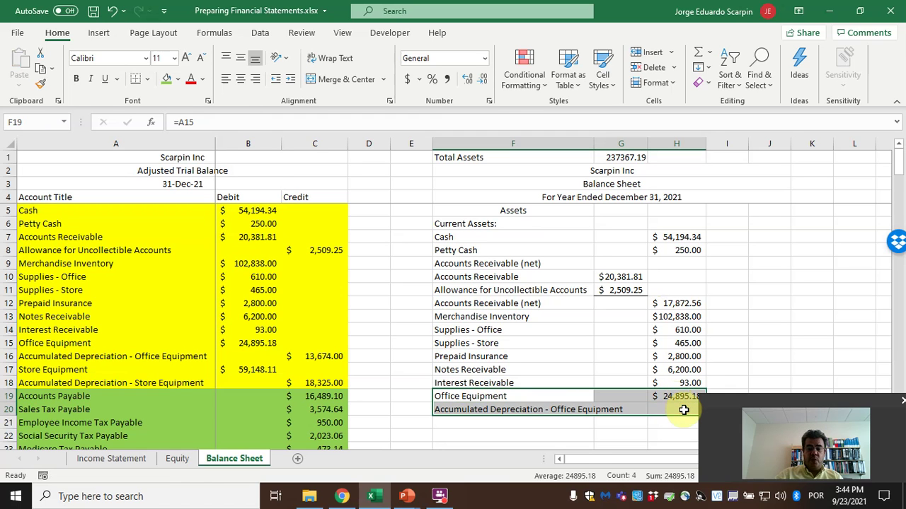
pyautogui.press('Delete')
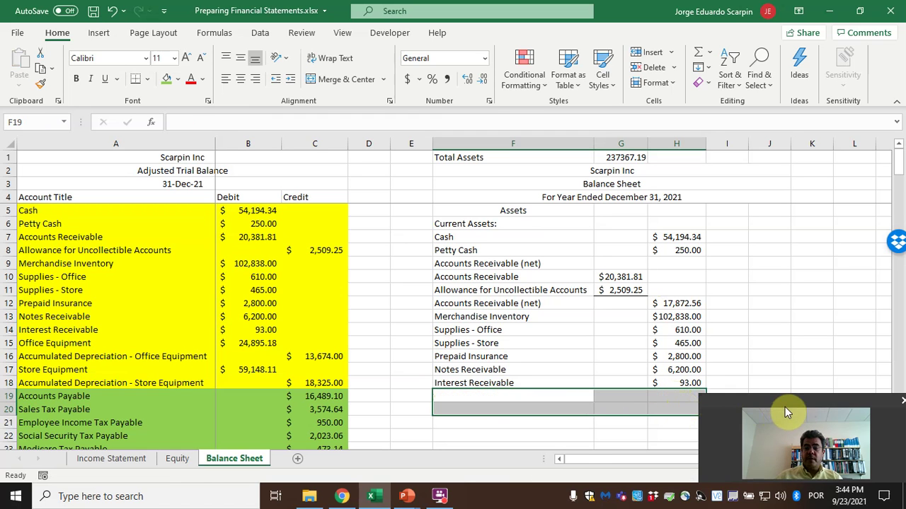
pyautogui.moveTo(733, 170); pyautogui.dragTo(782, 17)
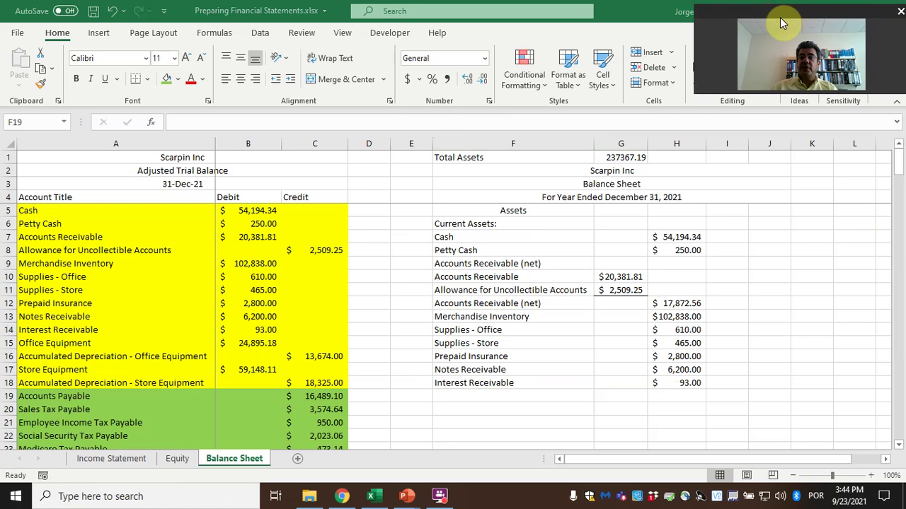
# Add a bottom border to the Interest Receivable amount in H18 and enter the label "Total Current Assets" in F19.
pyautogui.click(681, 383)
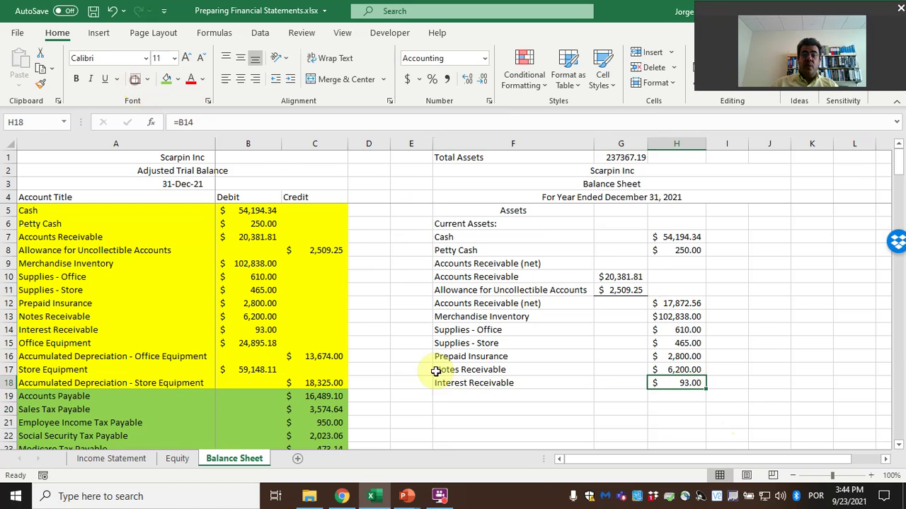
pyautogui.click(542, 384)
pyautogui.click(493, 401)
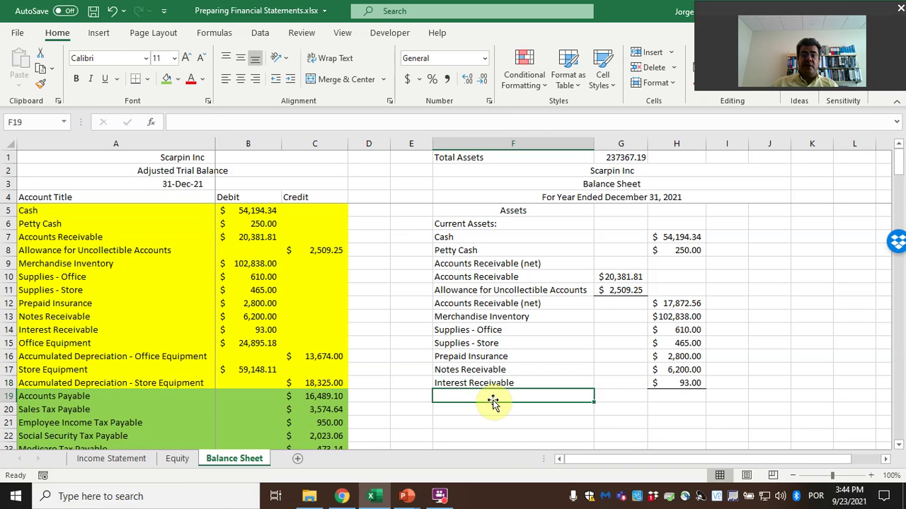
pyautogui.write('Total Cu')
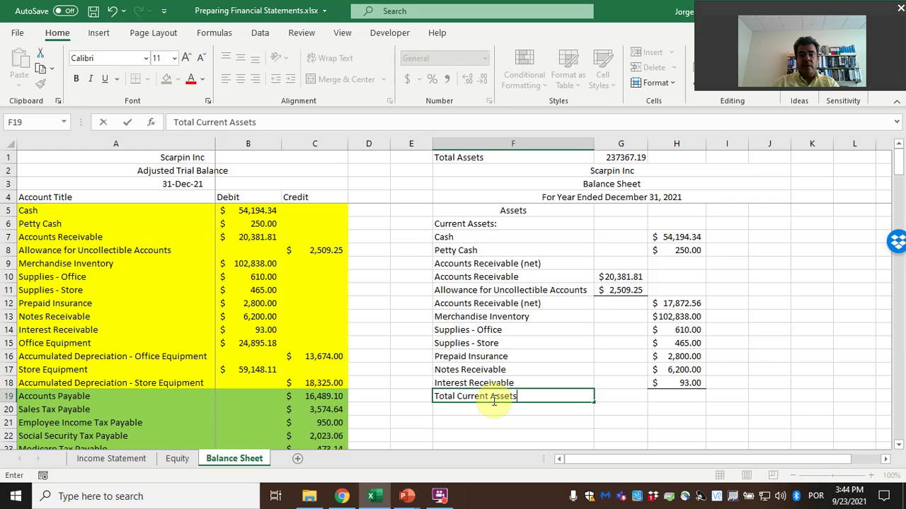
pyautogui.write('rrent Assets')
pyautogui.press('Return')
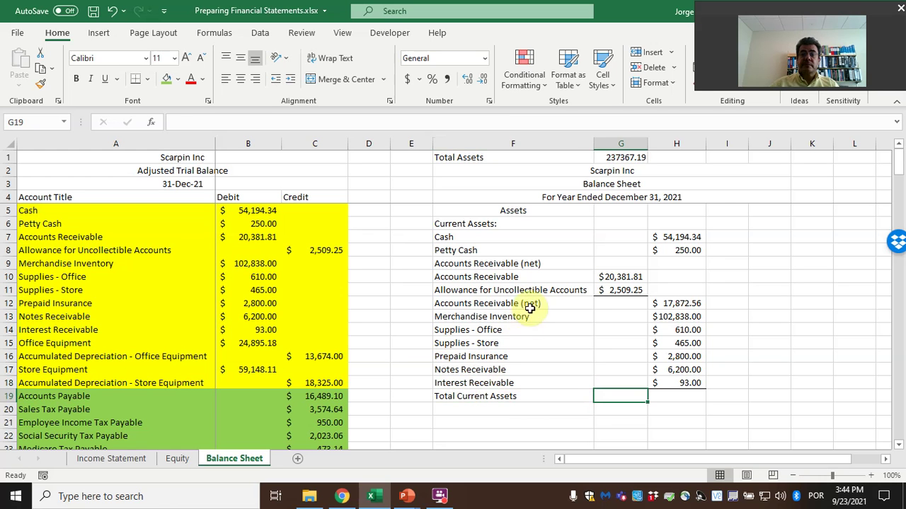
# Indent the Accounts Receivable and Allowance for Uncollectible Accounts titles in F10 and F11, and refit column F's width.
pyautogui.click(511, 277)
pyautogui.click(291, 78)
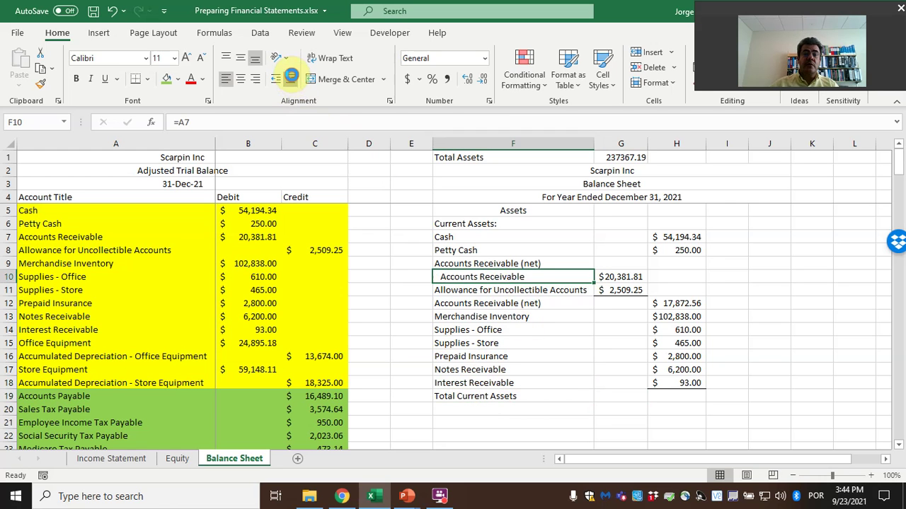
pyautogui.click(507, 292)
pyautogui.click(290, 78)
pyautogui.doubleClick(594, 144)
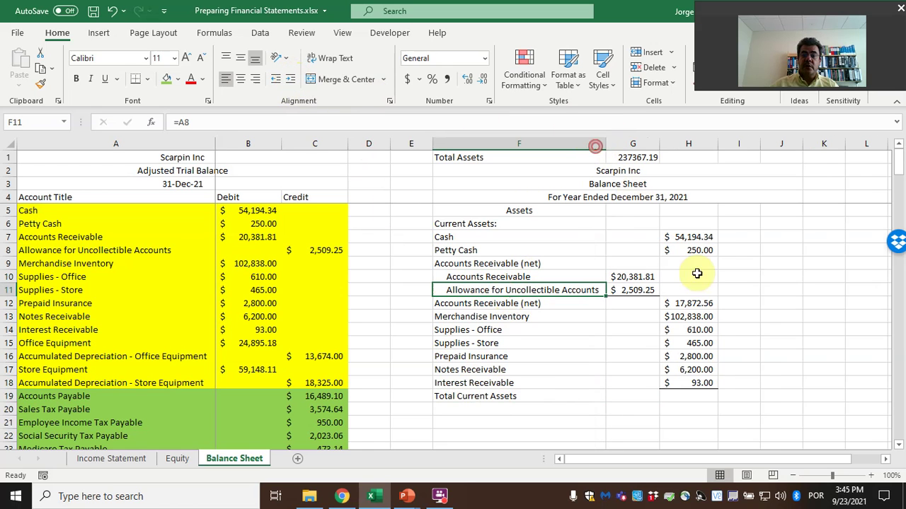
# Total the current assets in I19 with a SUM of H7:H18.
pyautogui.click(749, 394)
pyautogui.write('=sum(')
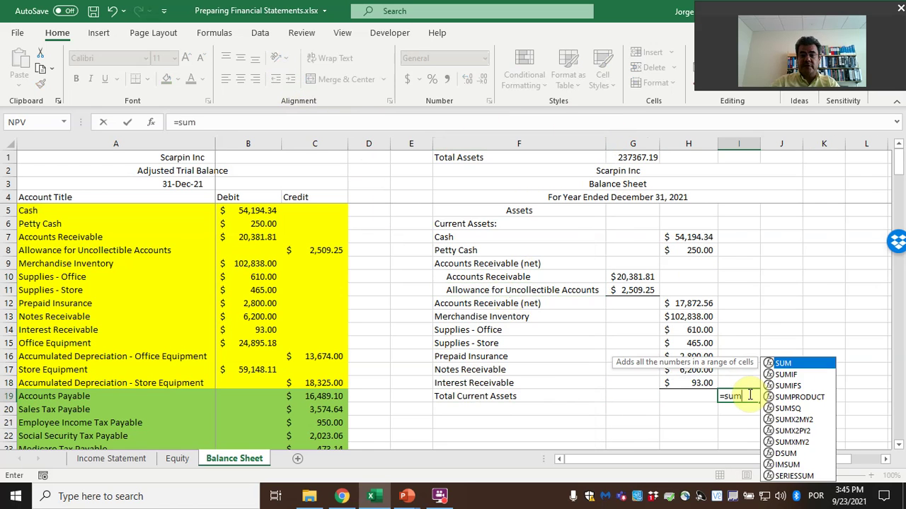
pyautogui.press('Left')
pyautogui.press('Up')
pyautogui.hotkey('shift', 'Up')
pyautogui.hotkey('shift', 'Up')
pyautogui.hotkey('shift', 'Up')
pyautogui.hotkey('shift', 'Up')
pyautogui.hotkey('shift', 'Up')
pyautogui.hotkey('shift', 'Up')
pyautogui.hotkey('shift', 'Up')
pyautogui.hotkey('shift', 'Up')
pyautogui.hotkey('shift', 'Up')
pyautogui.hotkey('shift', 'Up')
pyautogui.hotkey('shift', 'Up')
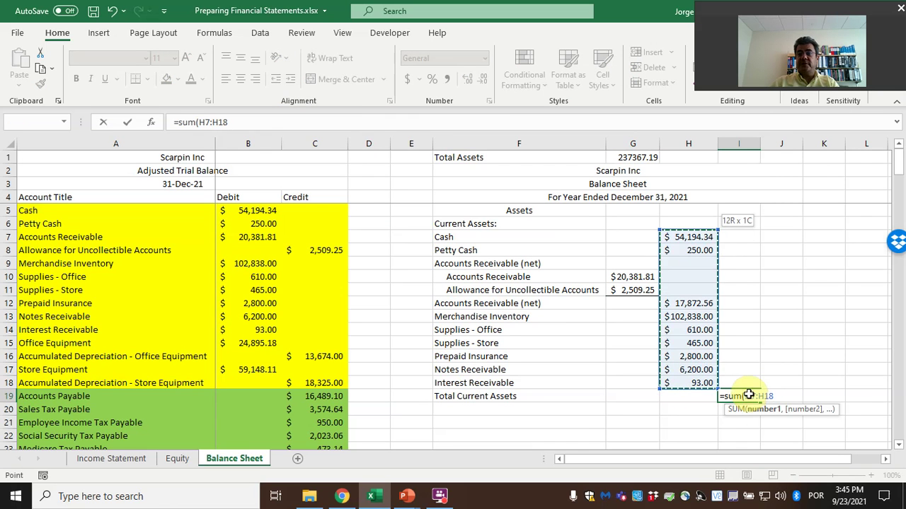
pyautogui.press('Return')
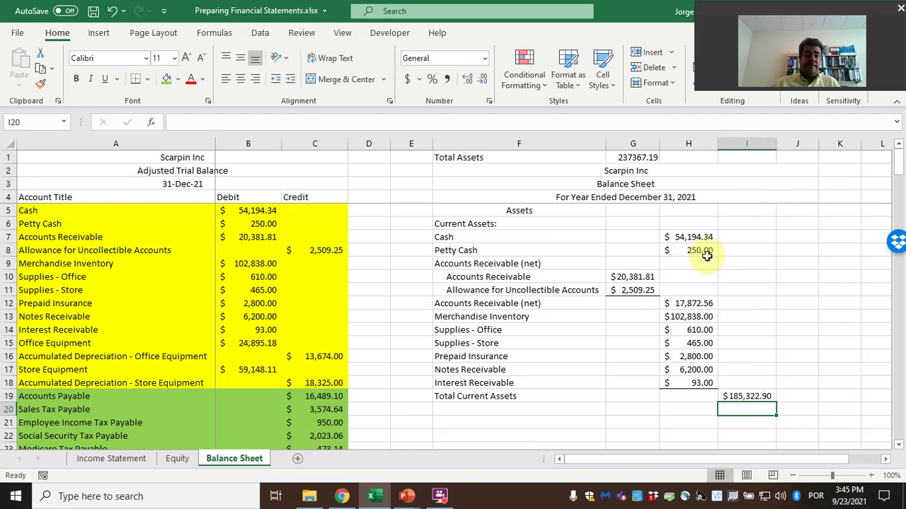
# Enter the section heading "Plant Assets:" in F20.
pyautogui.click(490, 410)
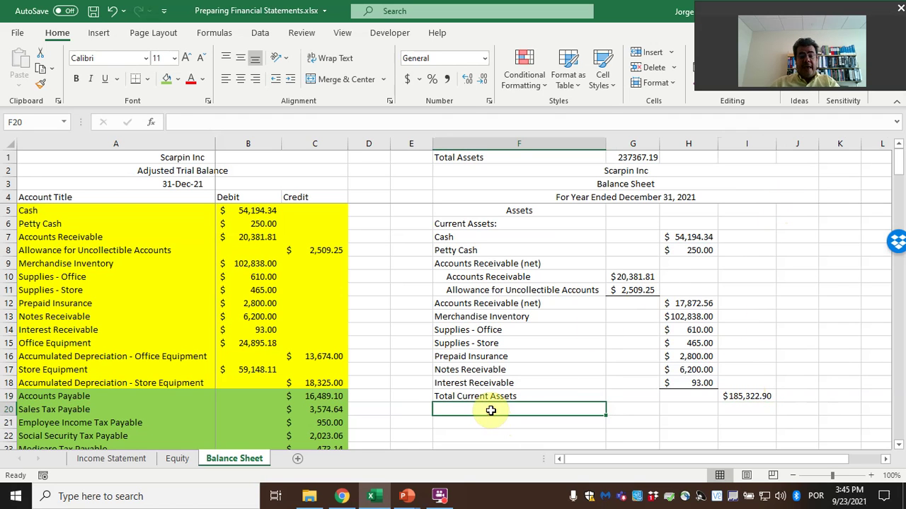
pyautogui.write('Plant Assets:')
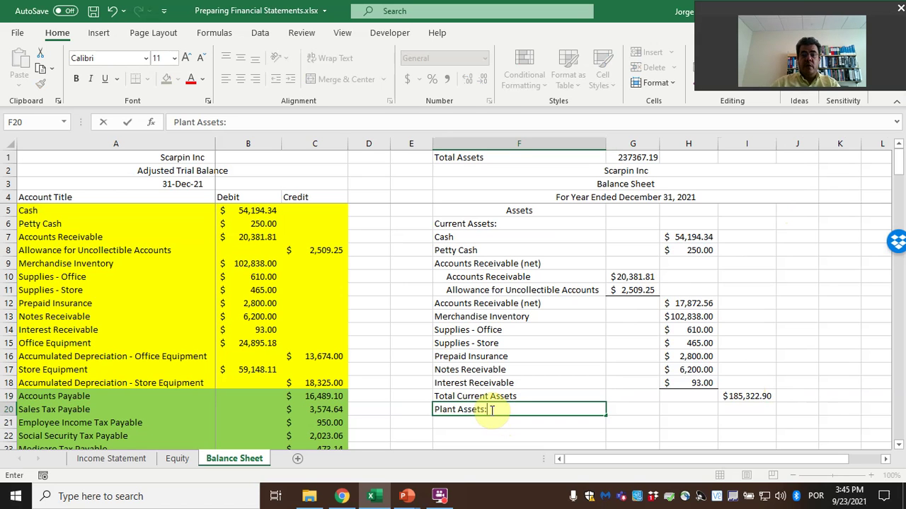
pyautogui.press('Return')
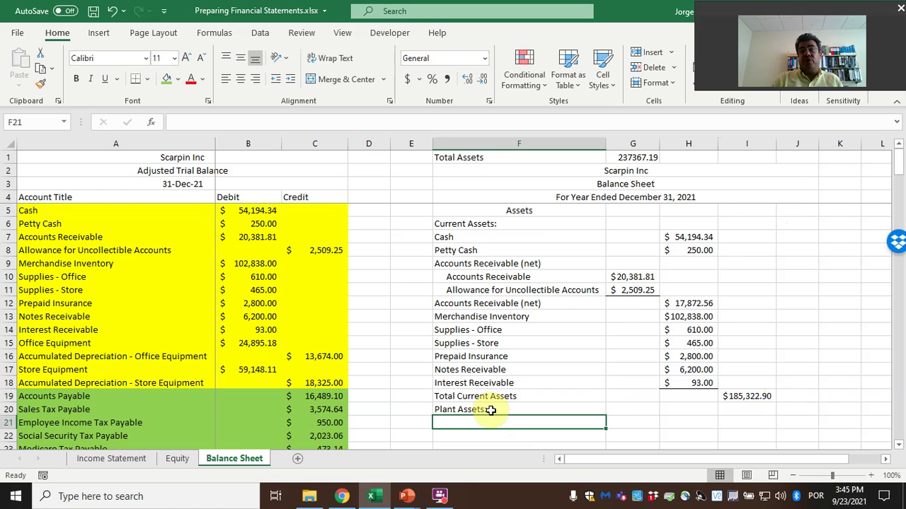
# Enter the plant asset subheading "Office Equipment (net)" in F21.
pyautogui.write('=')
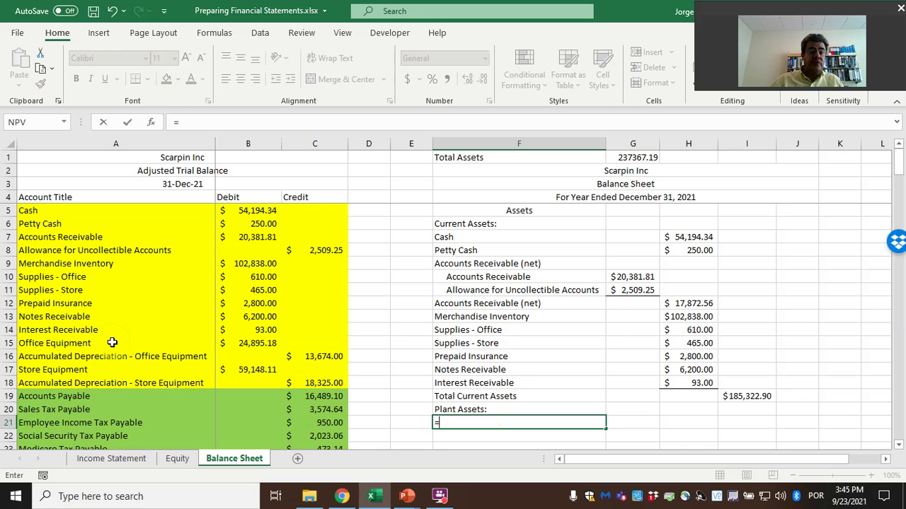
pyautogui.press('Escape')
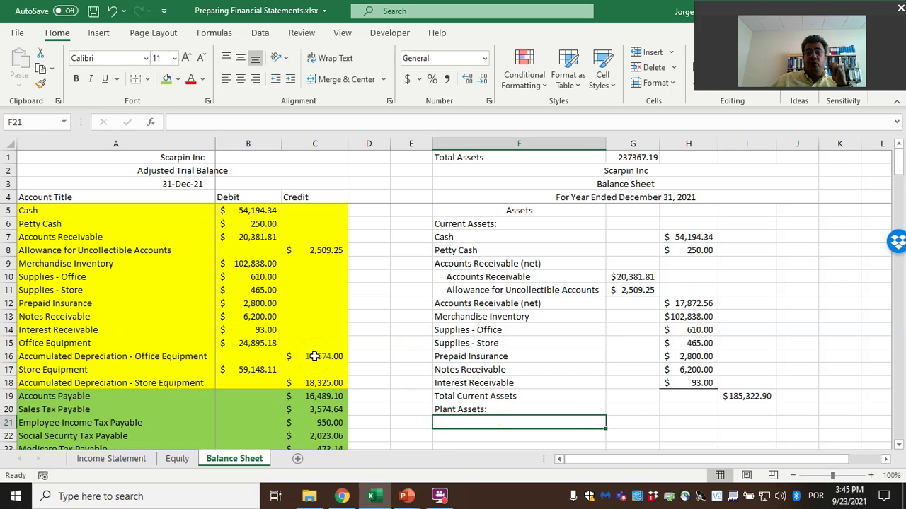
pyautogui.write('Office Equipment')
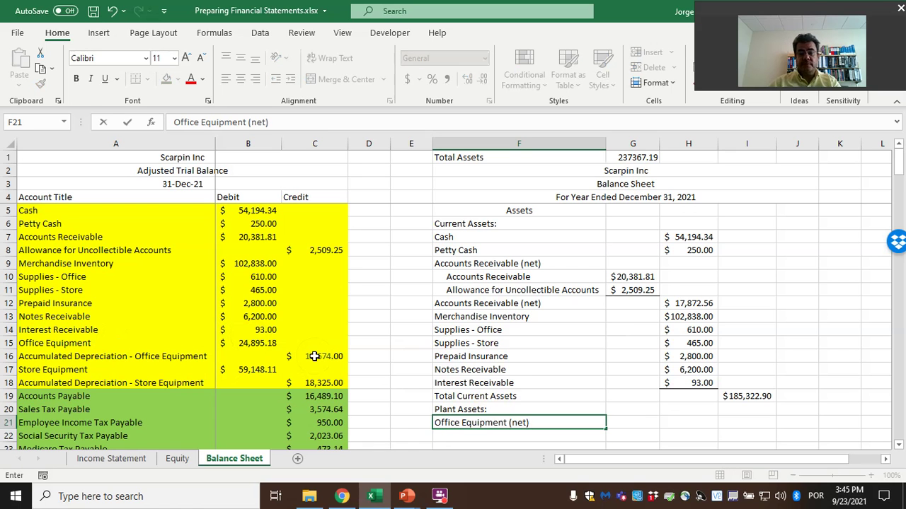
pyautogui.write(' (net)')
pyautogui.press('Return')
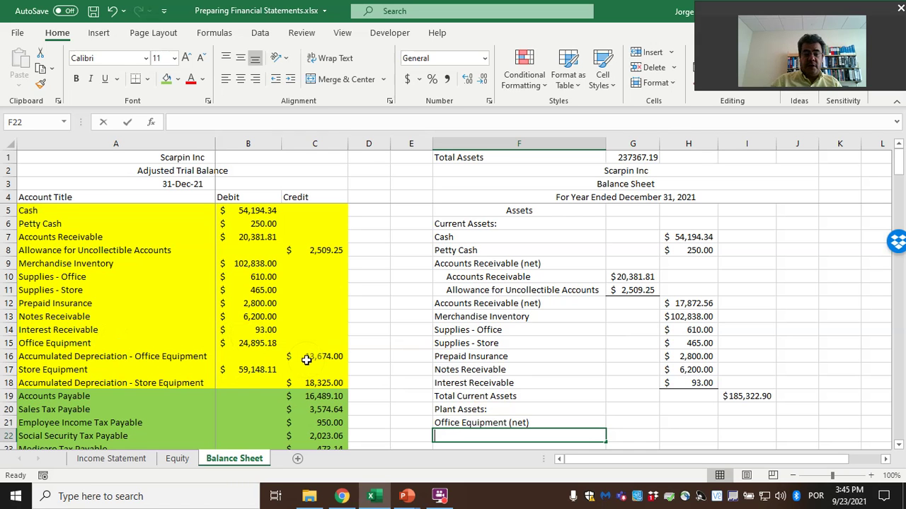
# Link F22 and F23 to the Office Equipment and Accumulated Depreciation - Office Equipment titles in A15 and A16, and refit column F's width.
pyautogui.write('=')
pyautogui.click(112, 343)
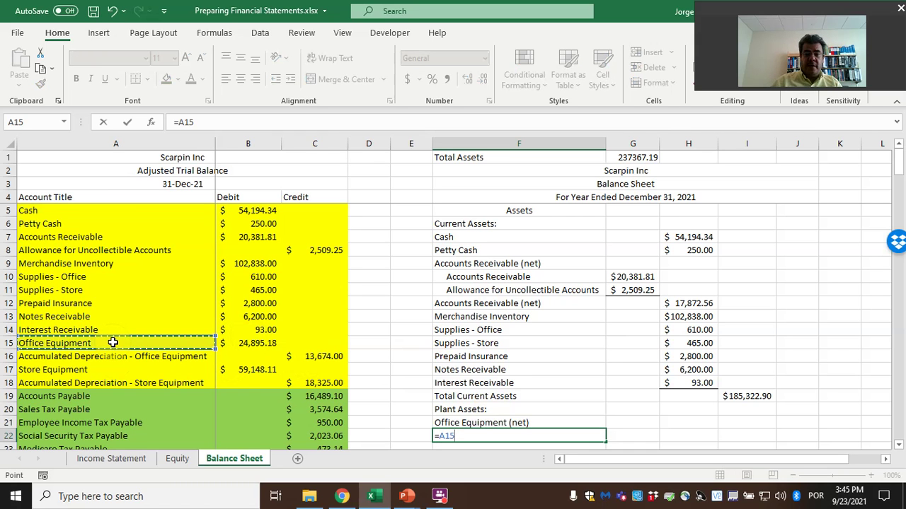
pyautogui.press('Return')
pyautogui.write('=')
pyautogui.click(111, 344)
pyautogui.hotkey('ctrl', 'Return')
pyautogui.press('Up')
pyautogui.press('Right')
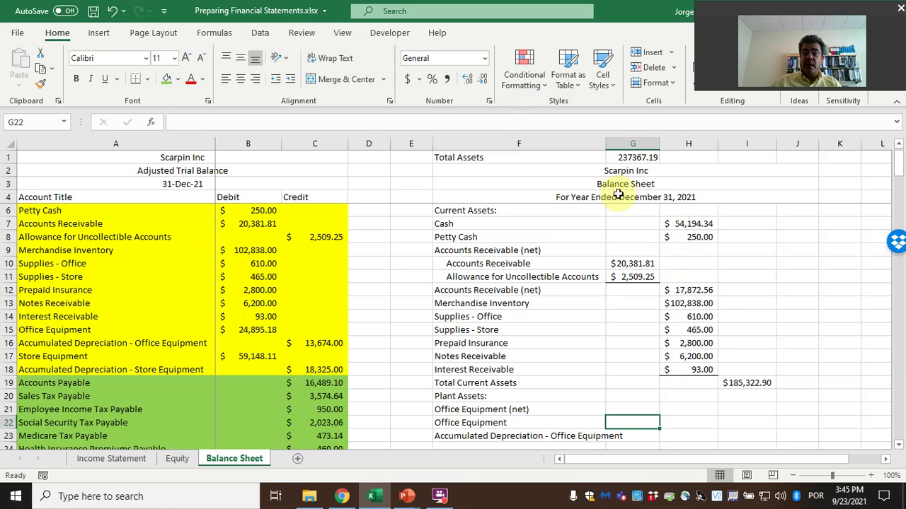
pyautogui.doubleClick(606, 144)
# Link the office equipment amounts in G22 and G23 to B15 and C16, with a bottom border under G23.
pyautogui.write('=')
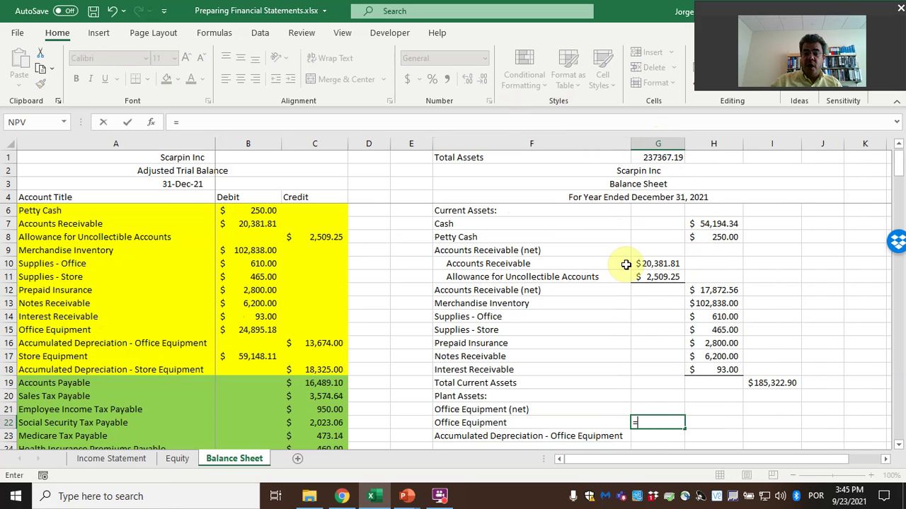
pyautogui.click(229, 331)
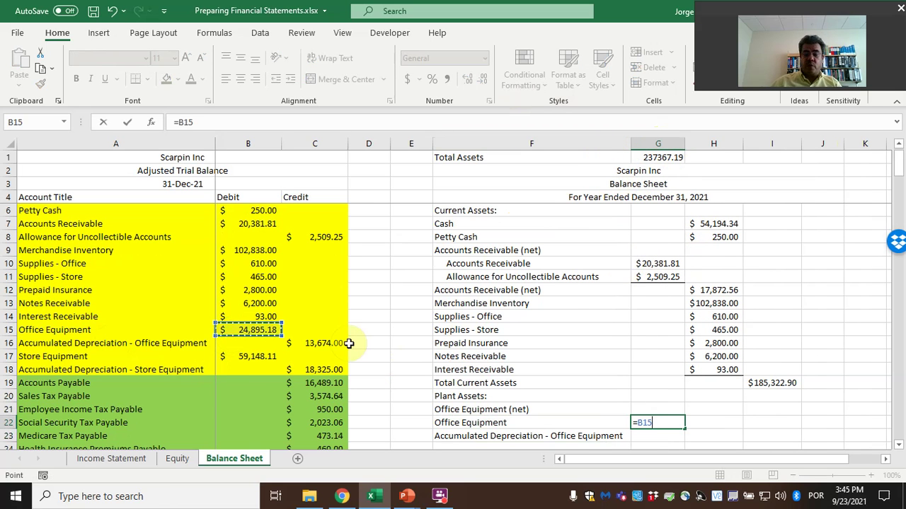
pyautogui.press('Return')
pyautogui.write('=')
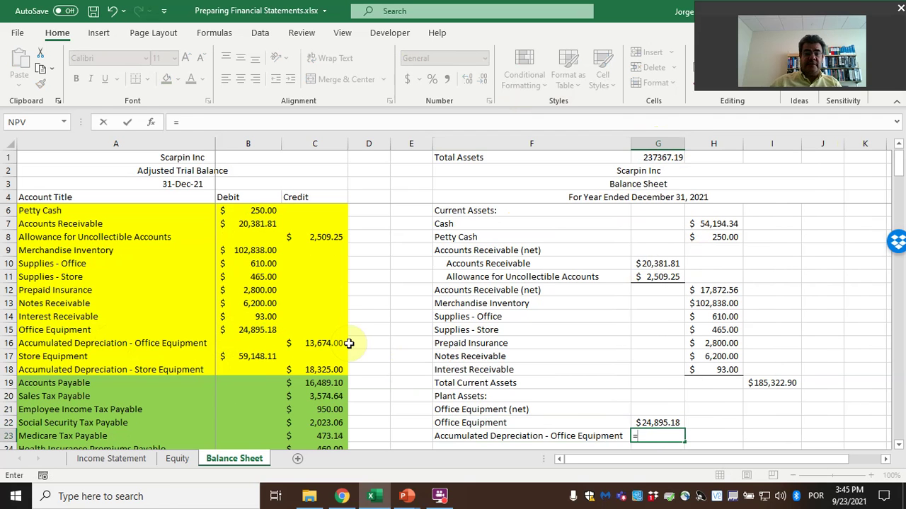
pyautogui.click(342, 344)
pyautogui.press('Return')
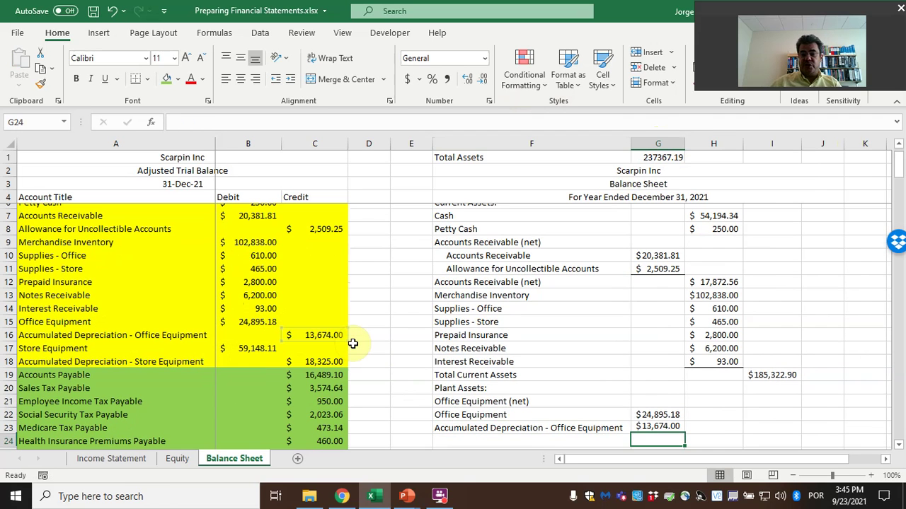
pyautogui.press('Up')
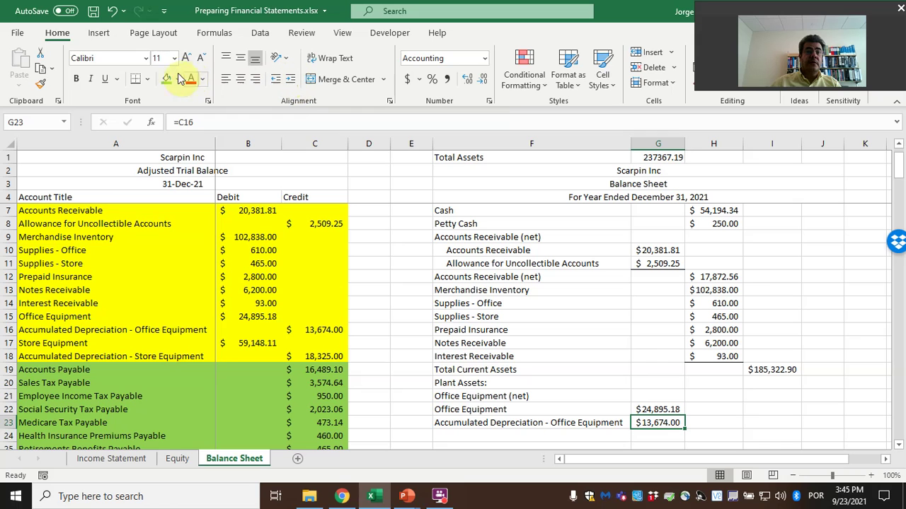
# Copy the "Office Equipment (net)" label from F21 to F24.
pyautogui.click(490, 397)
pyautogui.hotkey('ctrl', 'c')
pyautogui.click(504, 436)
pyautogui.hotkey('ctrl', 'v')
# Calculate net office equipment in H24 by subtracting the accumulated depreciation in G23 from G22.
pyautogui.click(721, 437)
pyautogui.write('=')
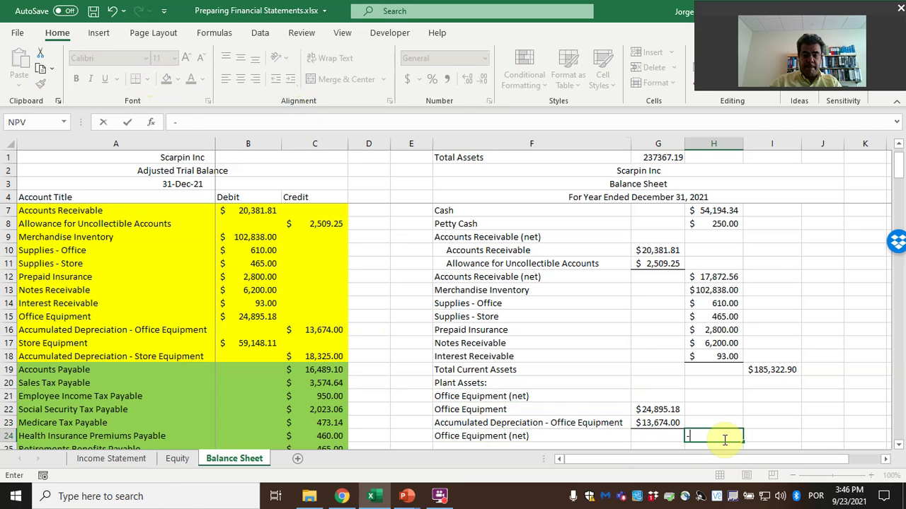
pyautogui.press('Up')
pyautogui.press('Up')
pyautogui.press('Left')
pyautogui.write('-')
pyautogui.press('Up')
pyautogui.press('Left')
pyautogui.press('Return')
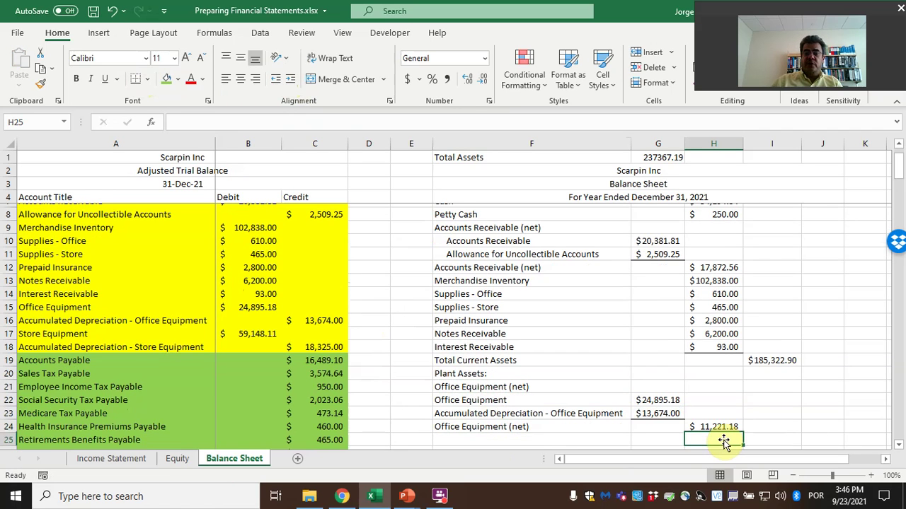
# Enter the subheading "Store Equipment (net)" in F25.
pyautogui.click(502, 441)
pyautogui.write('Store')
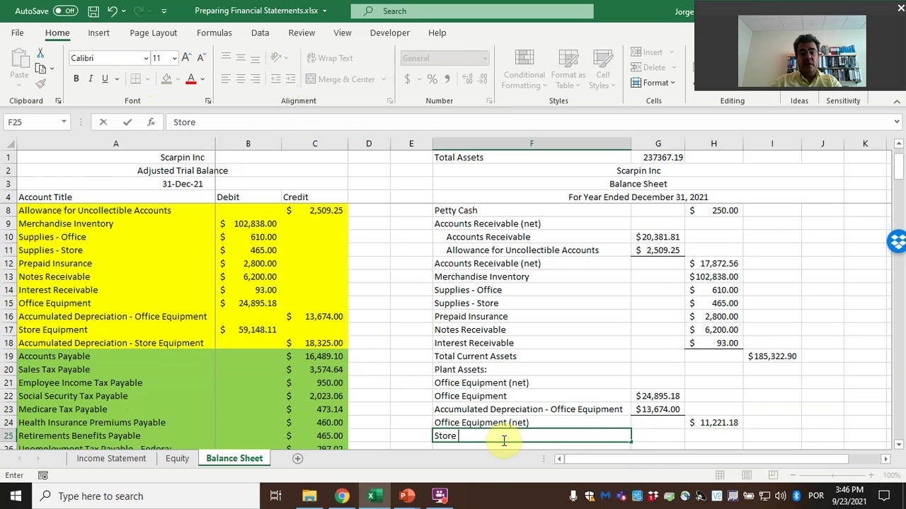
pyautogui.write(' Equipment (net)')
pyautogui.press('Return')
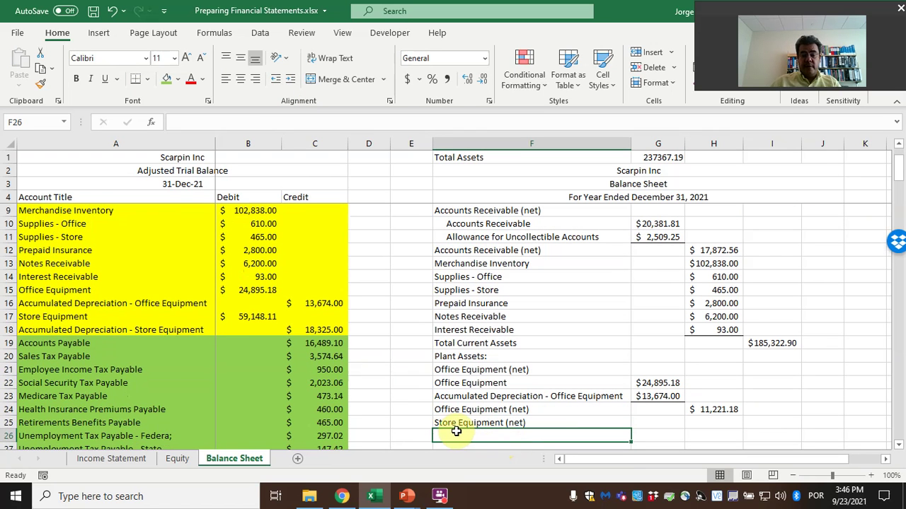
# Link F26 to the Store Equipment title in A17 and copy the formula to F27 for Accumulated Depreciation - Store Equipment.
pyautogui.write('=')
pyautogui.click(118, 317)
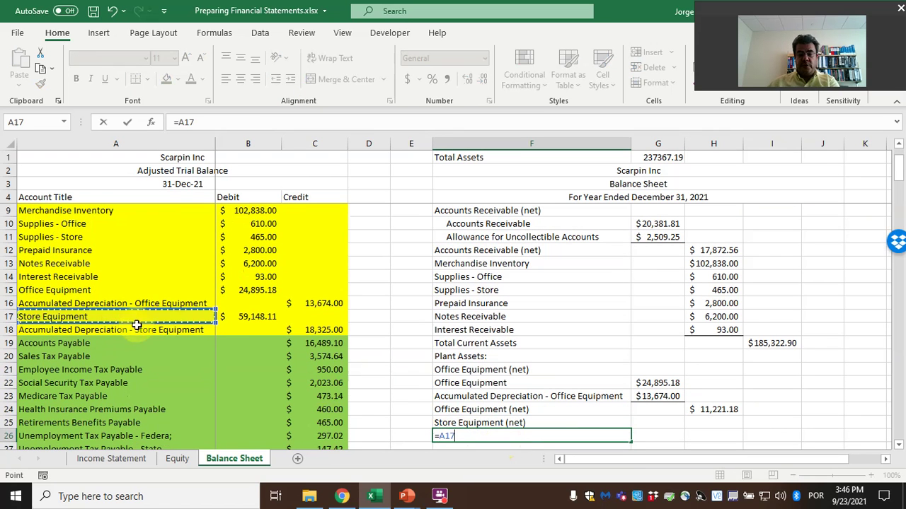
pyautogui.press('Return')
pyautogui.press('Up')
pyautogui.hotkey('ctrl', 'c')
pyautogui.press('Down')
pyautogui.press('Return')
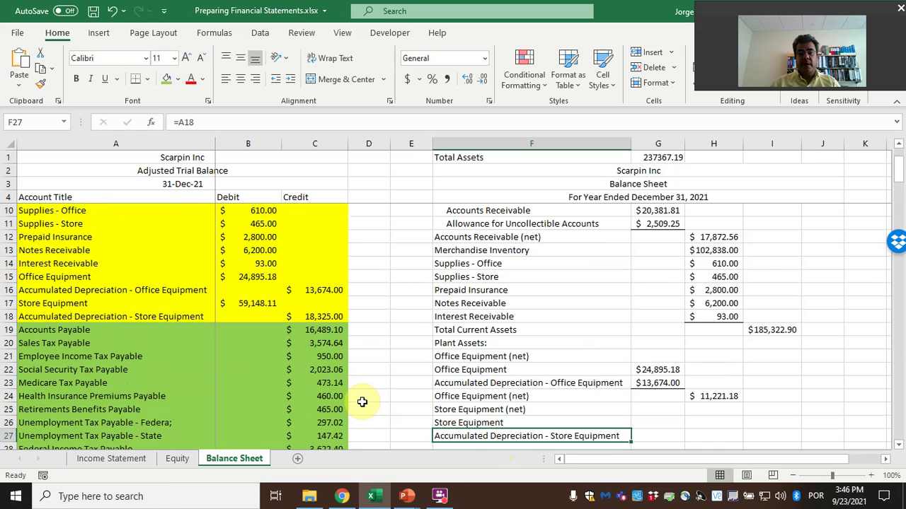
# Link the store equipment amounts in G26 and G27 to B17 and C18, with a bottom border under G27.
pyautogui.press('Up')
pyautogui.press('Right')
pyautogui.write('=')
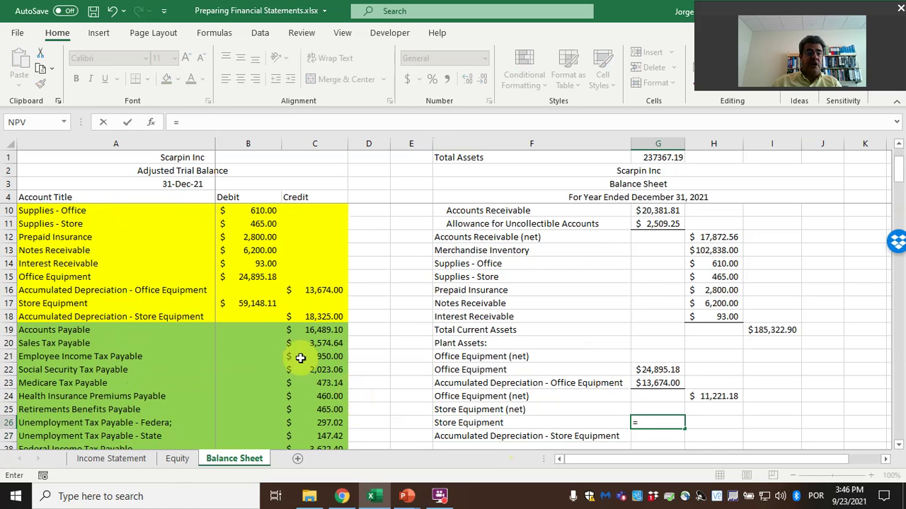
pyautogui.click(247, 304)
pyautogui.press('Return')
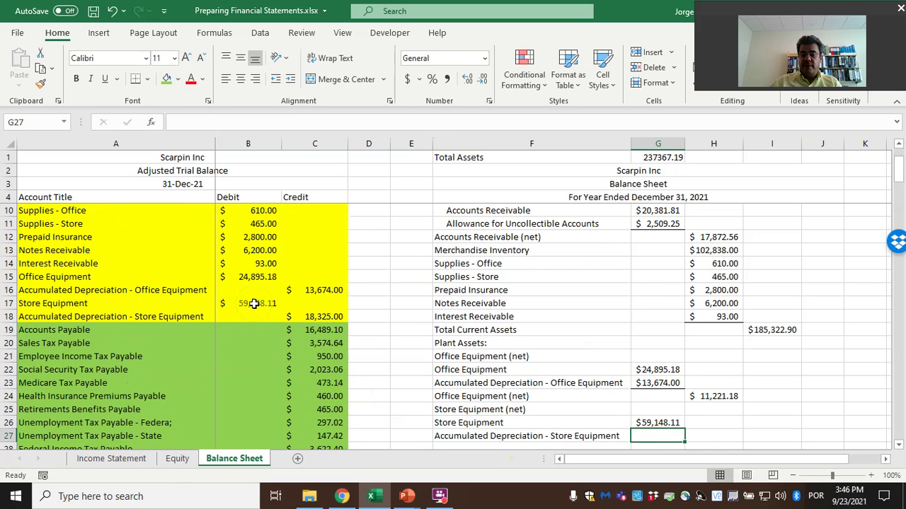
pyautogui.click(319, 318)
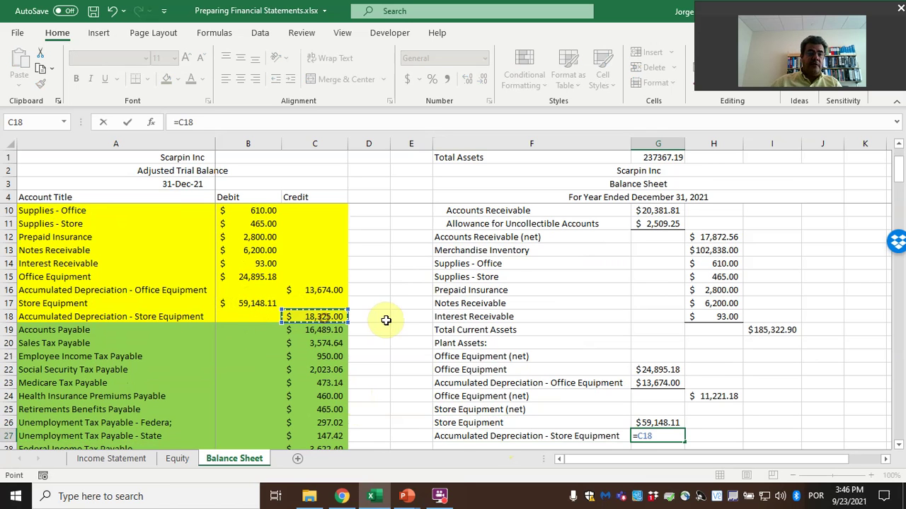
pyautogui.press('Return')
pyautogui.press('Up')
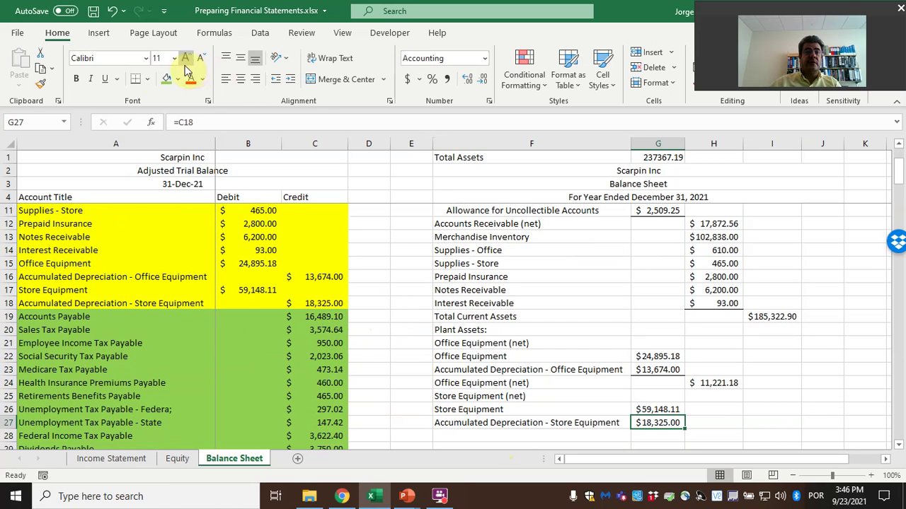
# Copy the "Office Equipment (net)" label from F24 to F28.
pyautogui.click(518, 383)
pyautogui.hotkey('ctrl', 'c')
pyautogui.click(585, 436)
pyautogui.hotkey('ctrl', 'v')
# Enter a SUM of G26:G27 in H28 for the store equipment section.
pyautogui.click(706, 435)
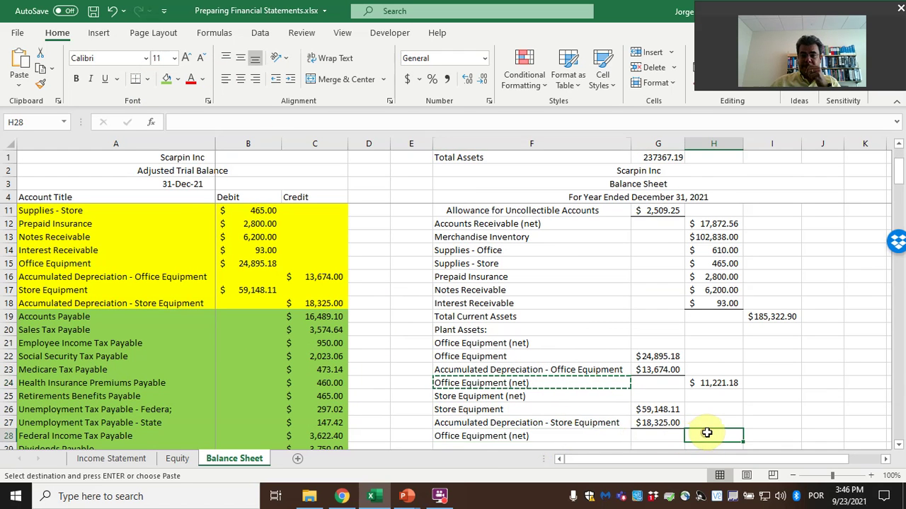
pyautogui.write('=sum(')
pyautogui.press('Left')
pyautogui.press('Up')
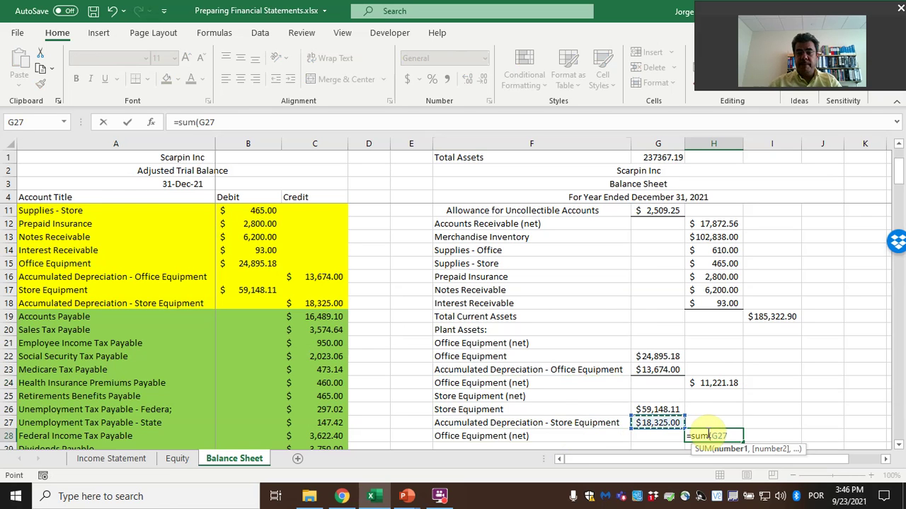
pyautogui.hotkey('shift', 'Up')
pyautogui.press('Return')
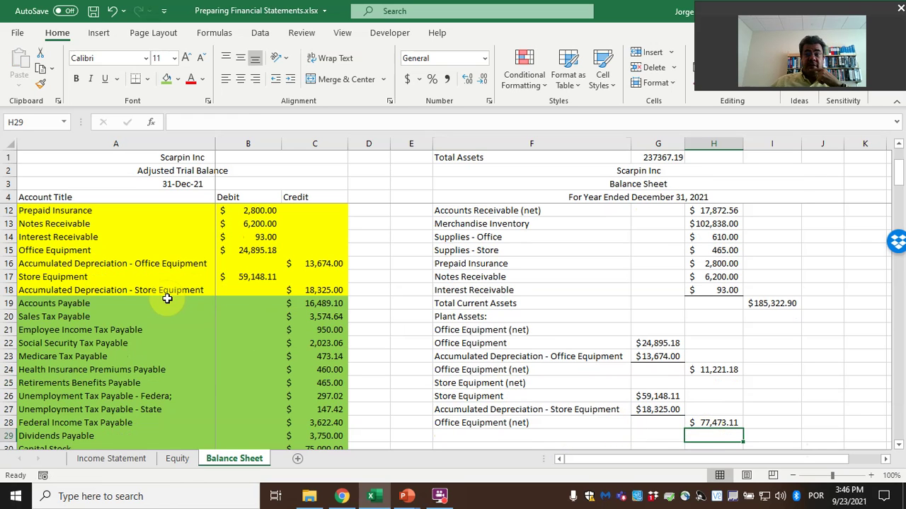
# Enter the label "Total Plant Assets:" in F29 and total the plant assets in I29 with a SUM of H22:H28.
pyautogui.click(487, 436)
pyautogui.write('Total Plant Assets:')
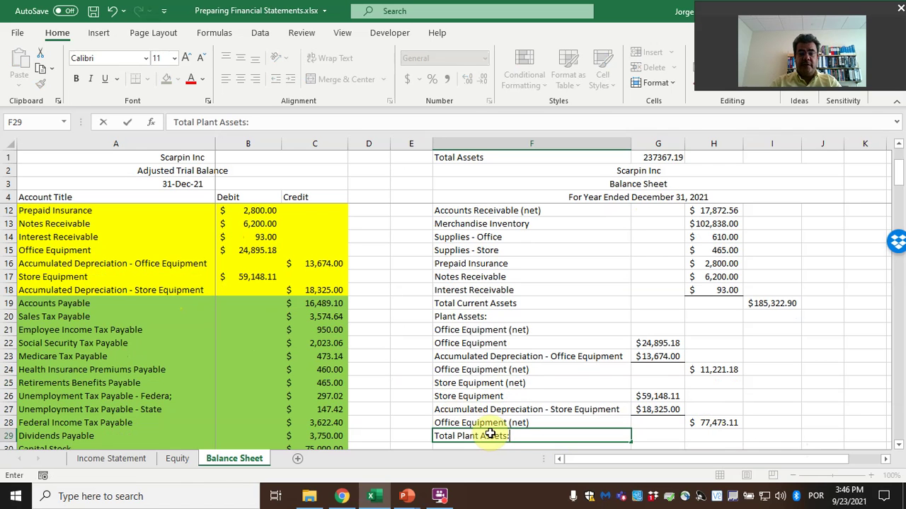
pyautogui.press('Tab')
pyautogui.press('Tab')
pyautogui.press('Tab')
pyautogui.write('=sum(')
pyautogui.press('Left')
pyautogui.press('Up')
pyautogui.hotkey('shift', 'Up')
pyautogui.hotkey('shift', 'Up')
pyautogui.hotkey('shift', 'Up')
pyautogui.hotkey('shift', 'Up')
pyautogui.hotkey('shift', 'Up')
pyautogui.hotkey('shift', 'Up')
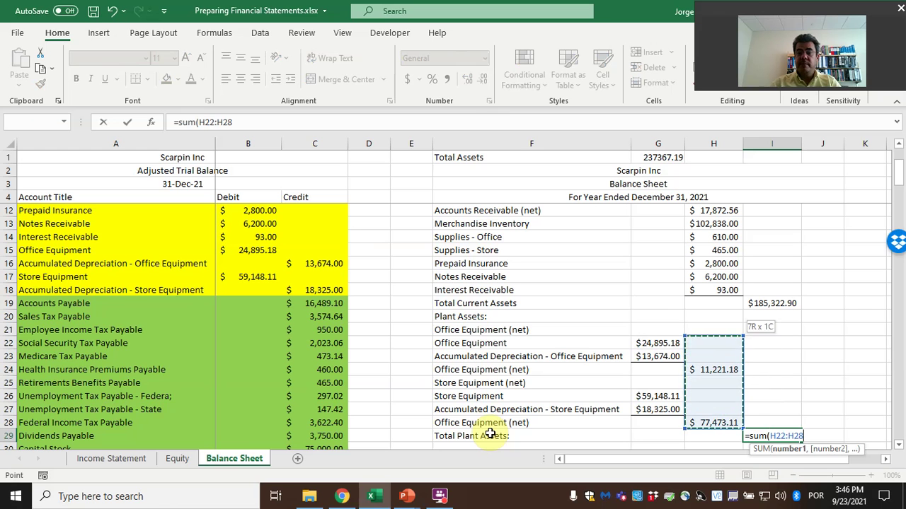
pyautogui.press('Return')
# Add a bottom border to H28 and apply the Accounting number format to columns I through K.
pyautogui.click(715, 410)
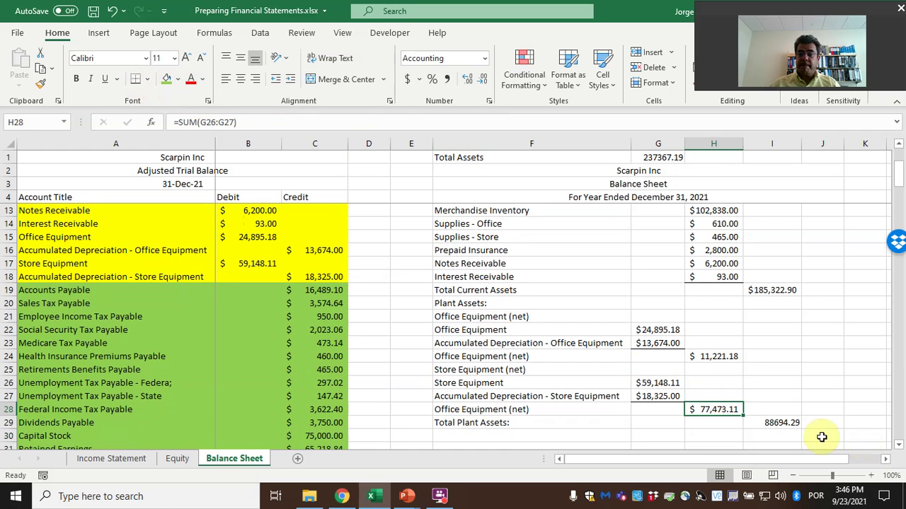
pyautogui.moveTo(764, 152); pyautogui.dragTo(865, 145)
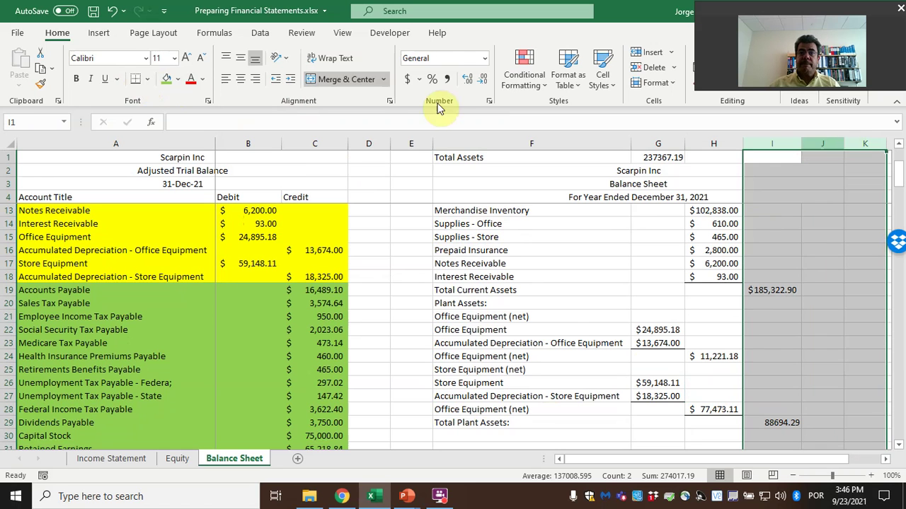
pyautogui.click(407, 79)
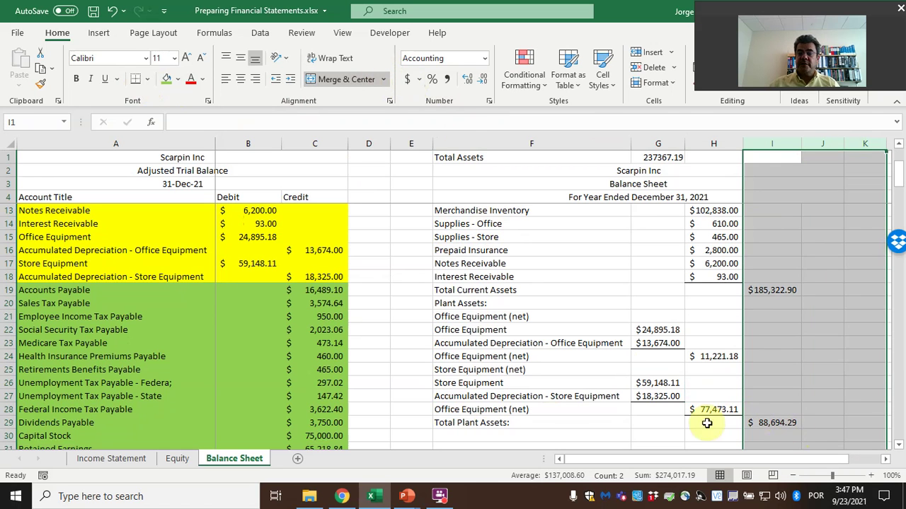
# Enter the label "Total Assets" in F30.
pyautogui.click(496, 439)
pyautogui.write('Total Assets')
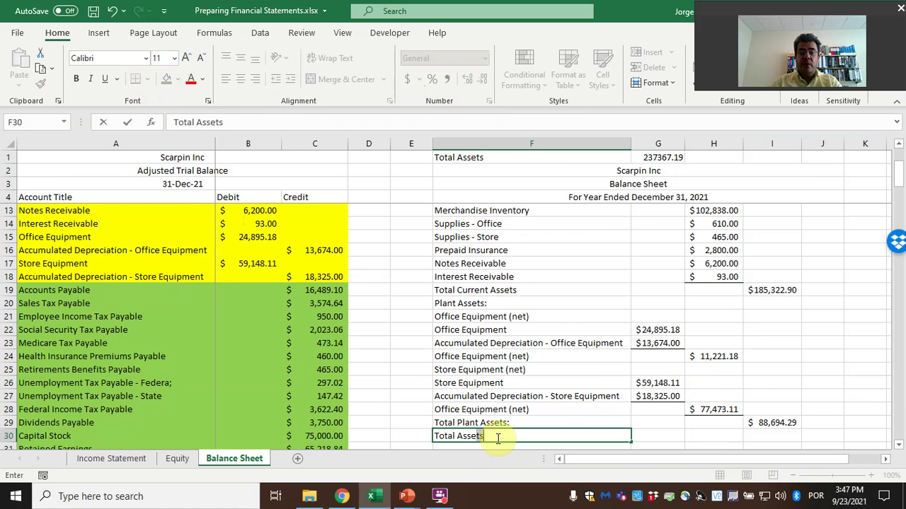
pyautogui.press('Tab')
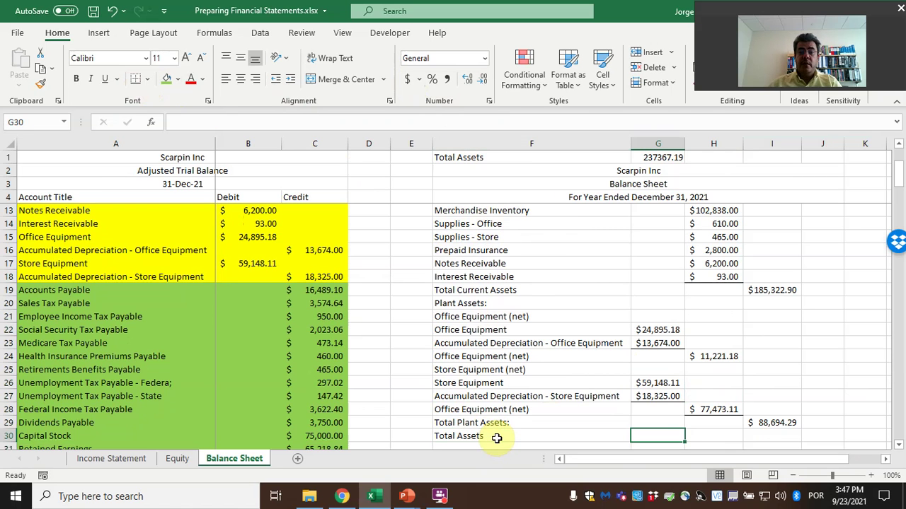
# Indent the Office Equipment and Accumulated Depreciation - Office Equipment titles in F22 and F23, and widen column F to fit.
pyautogui.click(471, 328)
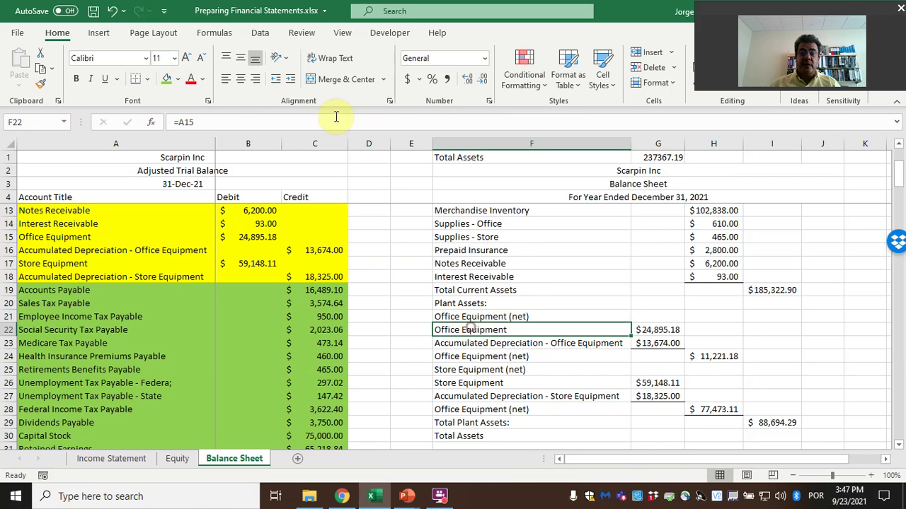
pyautogui.click(291, 78)
pyautogui.click(291, 77)
pyautogui.click(477, 343)
pyautogui.scroll(2, 487, 309)
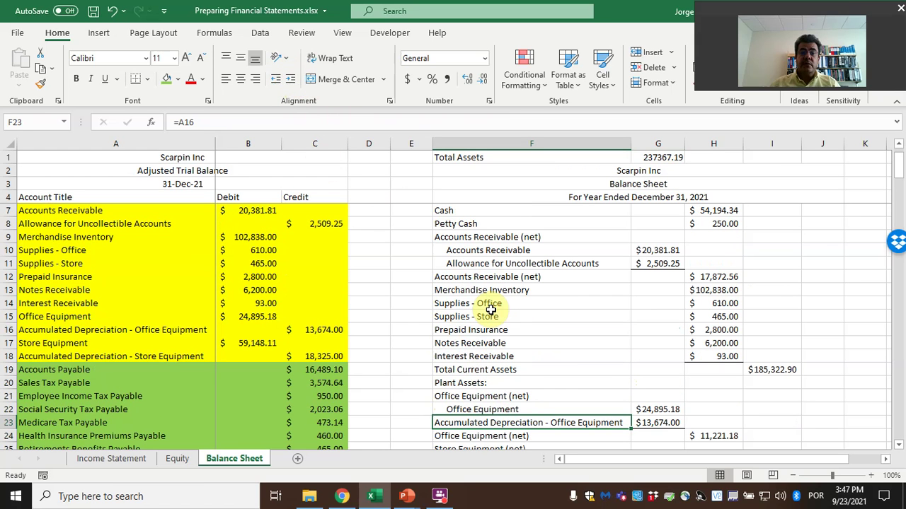
pyautogui.click(291, 78)
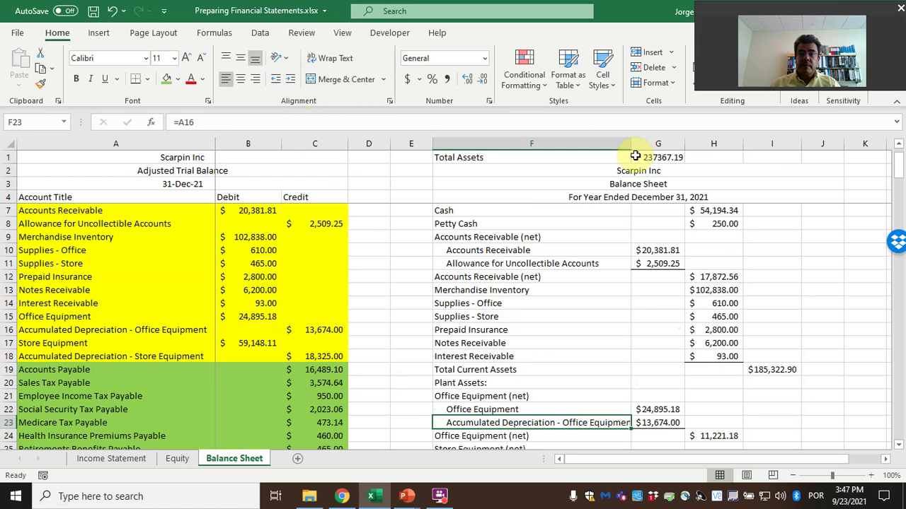
pyautogui.moveTo(631, 144); pyautogui.dragTo(642, 143)
pyautogui.scroll(-1, 596, 313)
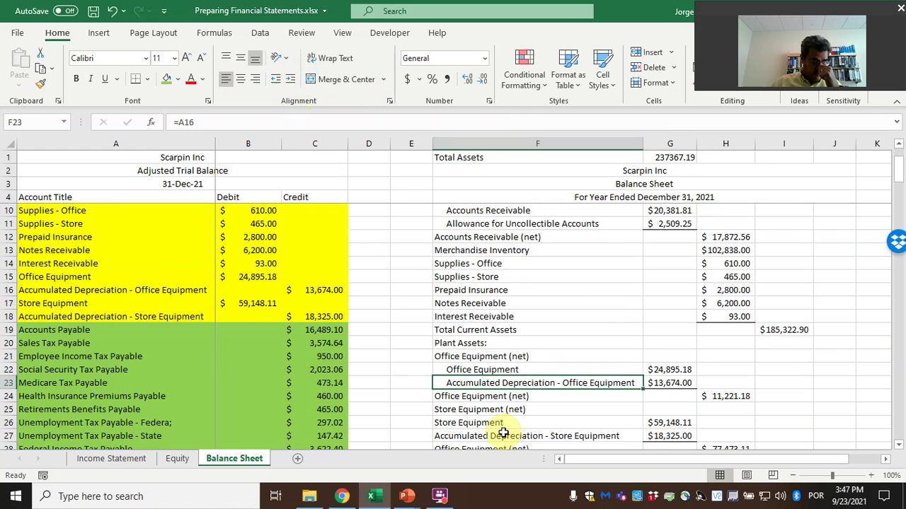
# Indent the Accumulated Depreciation - Store Equipment and Store Equipment titles in F27 and F26.
pyautogui.click(491, 433)
pyautogui.click(291, 80)
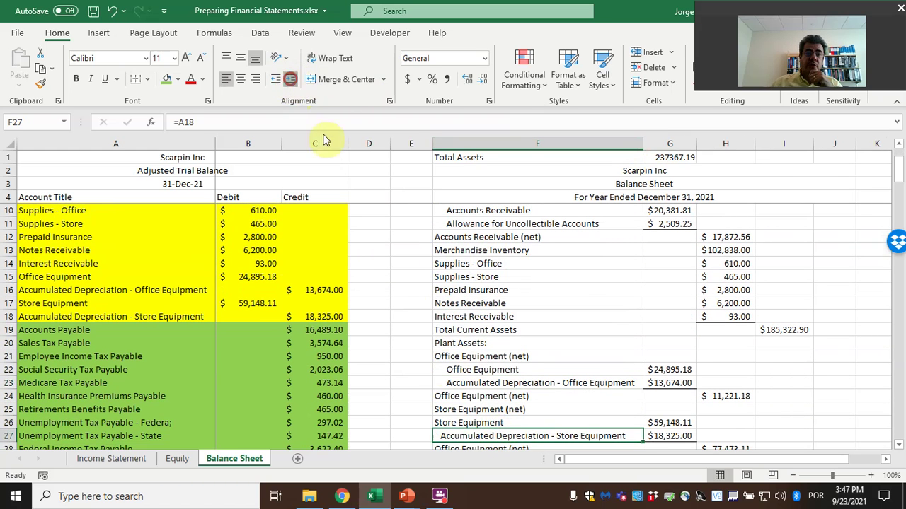
pyautogui.click(471, 422)
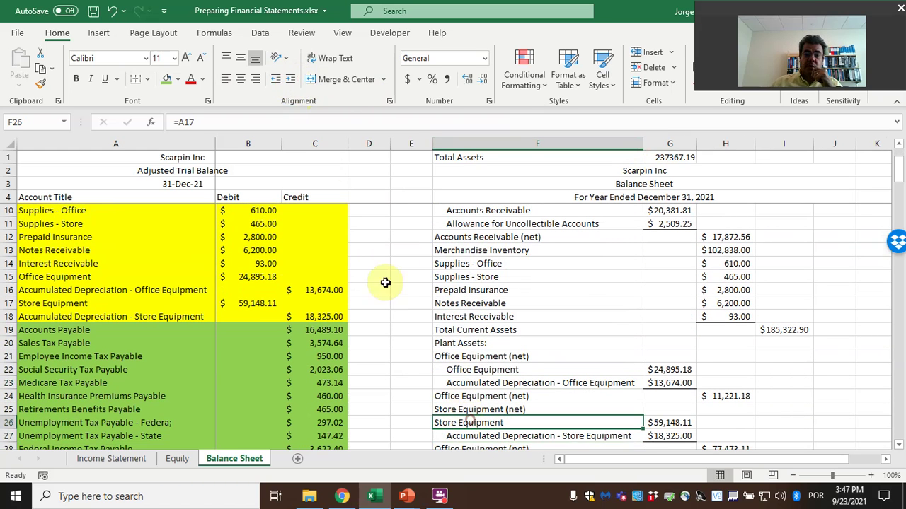
pyautogui.click(290, 80)
# Calculate total assets in J30 by adding the total current assets in I19 and the total plant assets in I29.
pyautogui.scroll(-1, 849, 351)
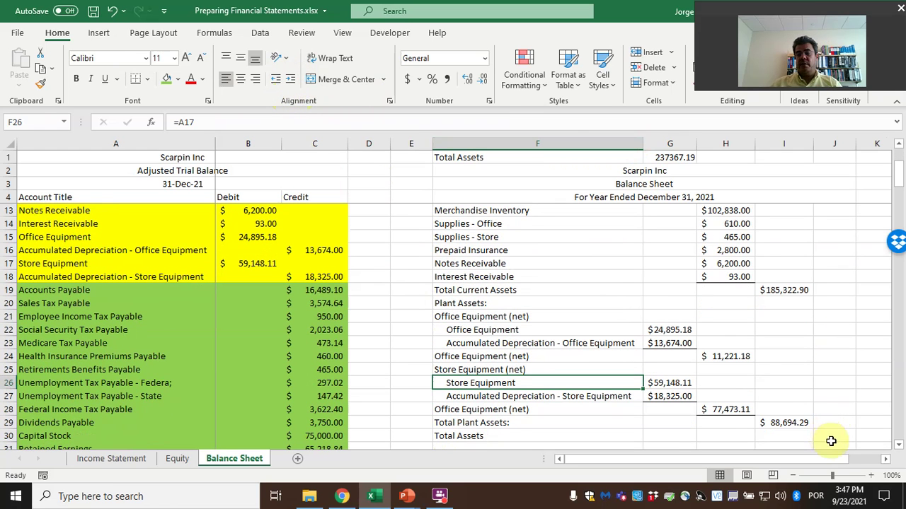
pyautogui.click(831, 434)
pyautogui.write('=')
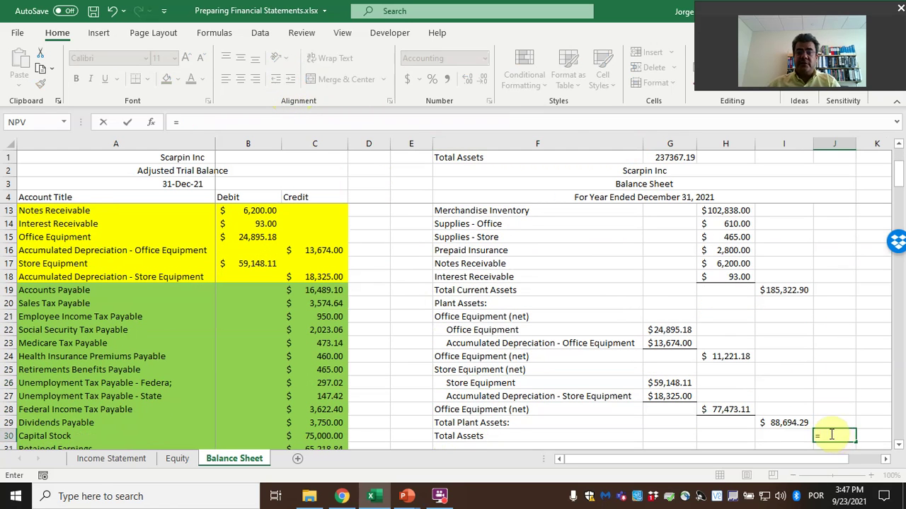
pyautogui.click(784, 290)
pyautogui.write('+')
pyautogui.click(787, 422)
pyautogui.press('Return')
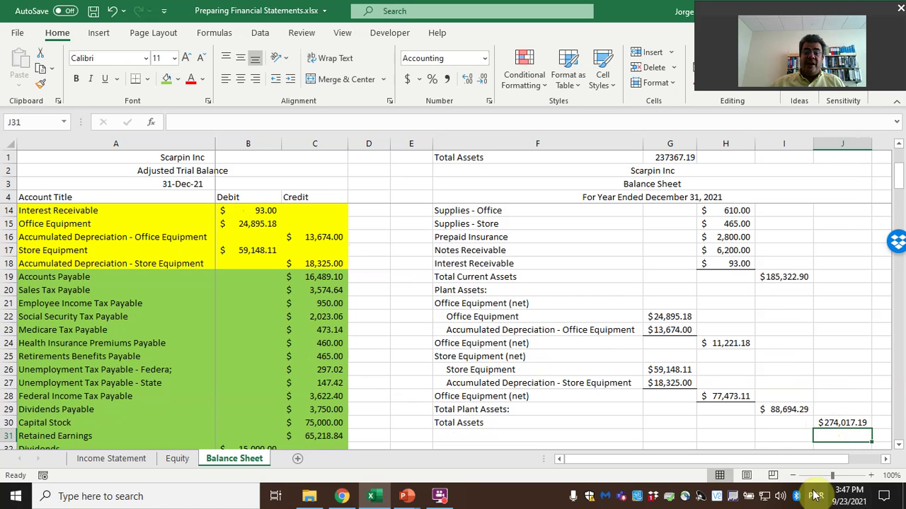
# Enter the heading "Liabilities and Stockholders' Equity" in F31 and center it in the cell.
pyautogui.scroll(1, 598, 373)
pyautogui.scroll(2, 600, 375)
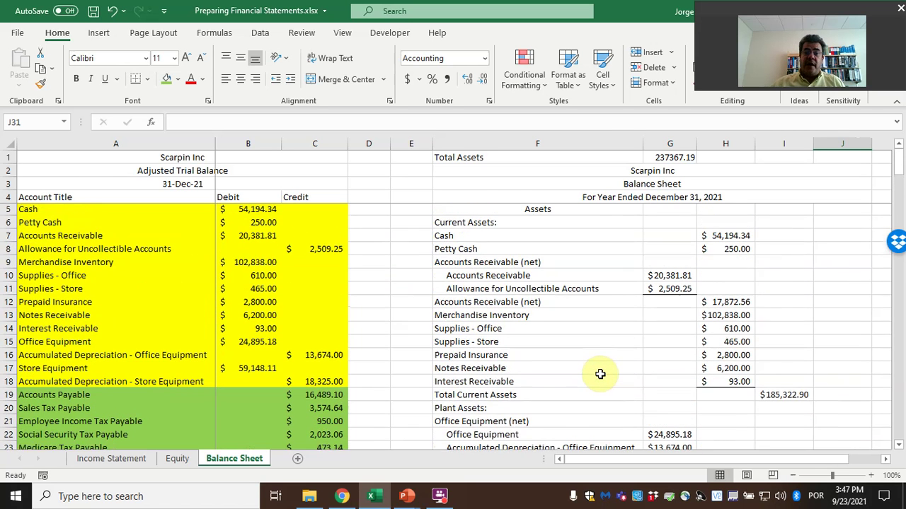
pyautogui.scroll(-3, 600, 373)
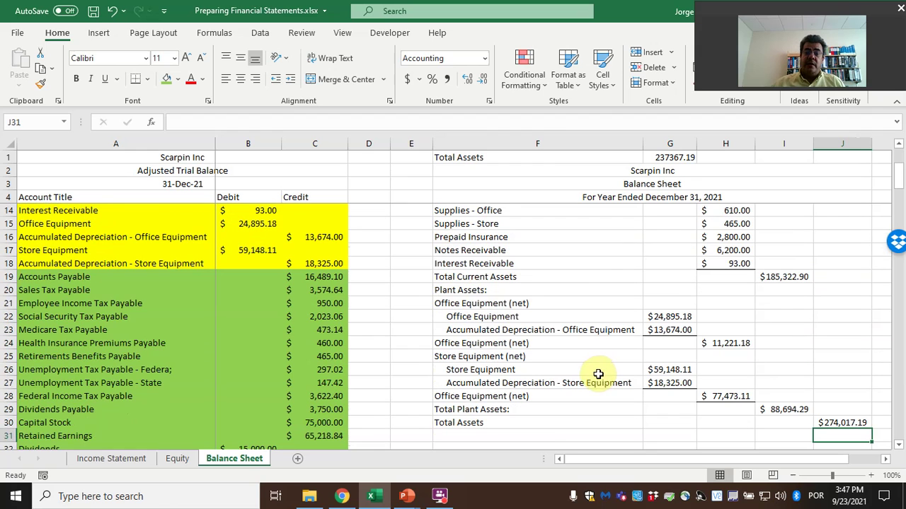
pyautogui.click(555, 432)
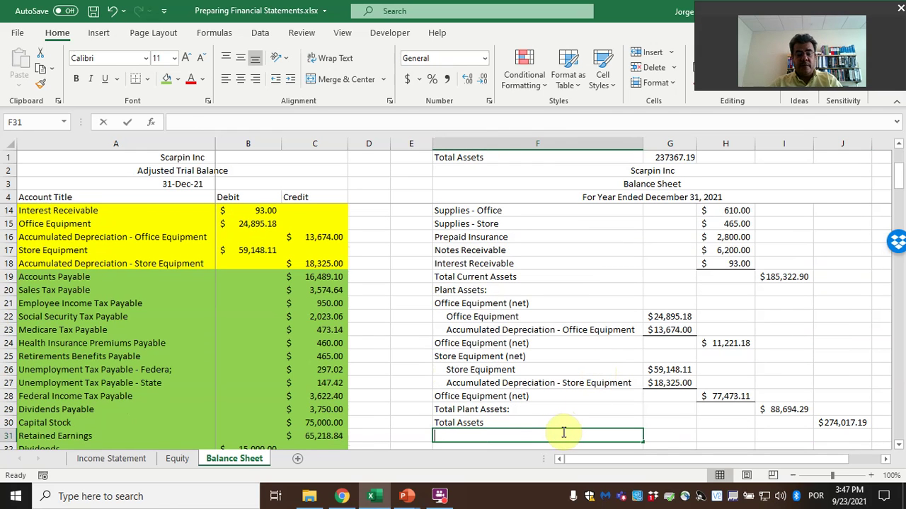
pyautogui.write('Liabilities and')
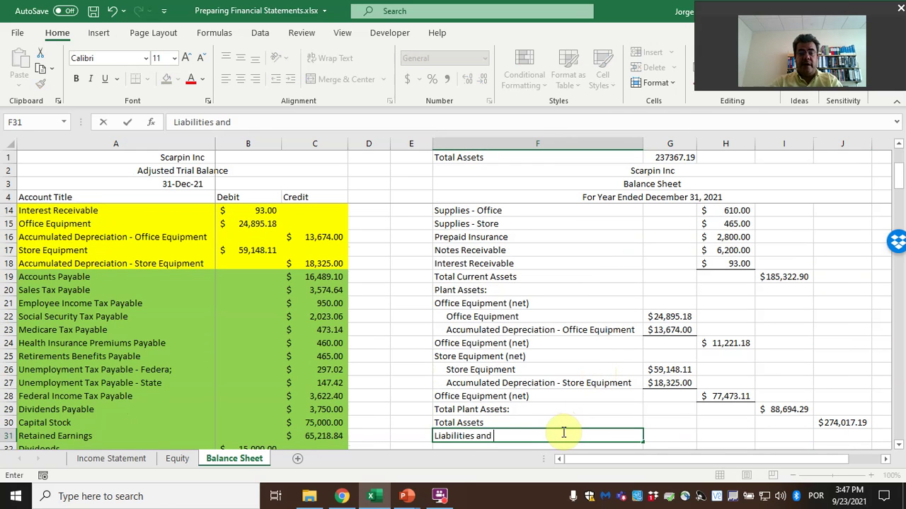
pyautogui.write(" Stockholders' Equity")
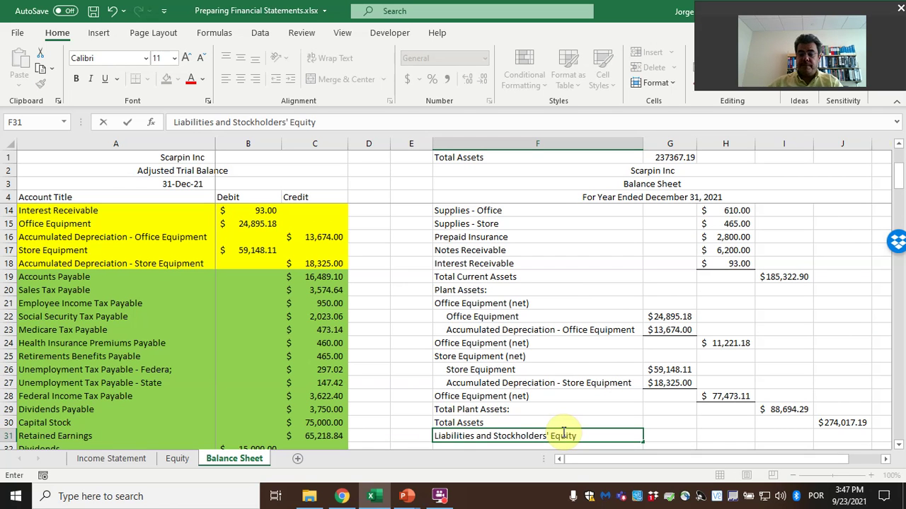
pyautogui.press('Return')
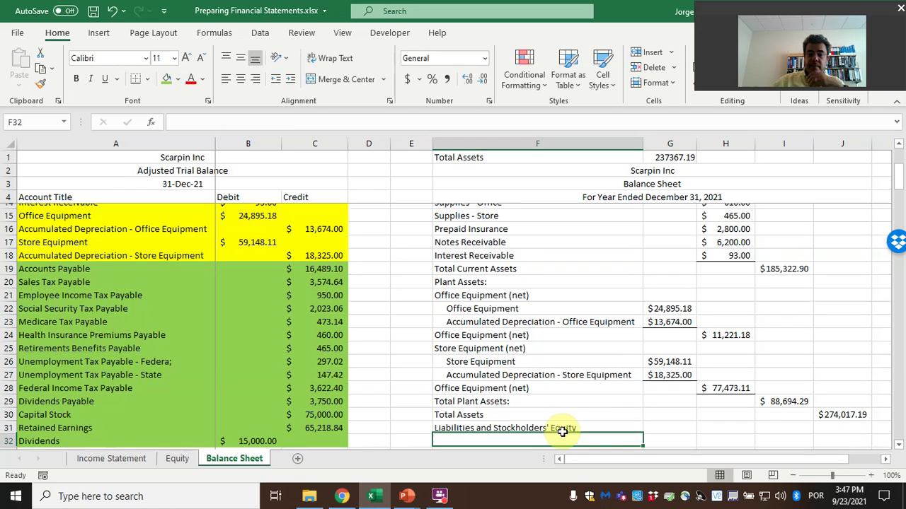
pyautogui.scroll(3, 667, 297)
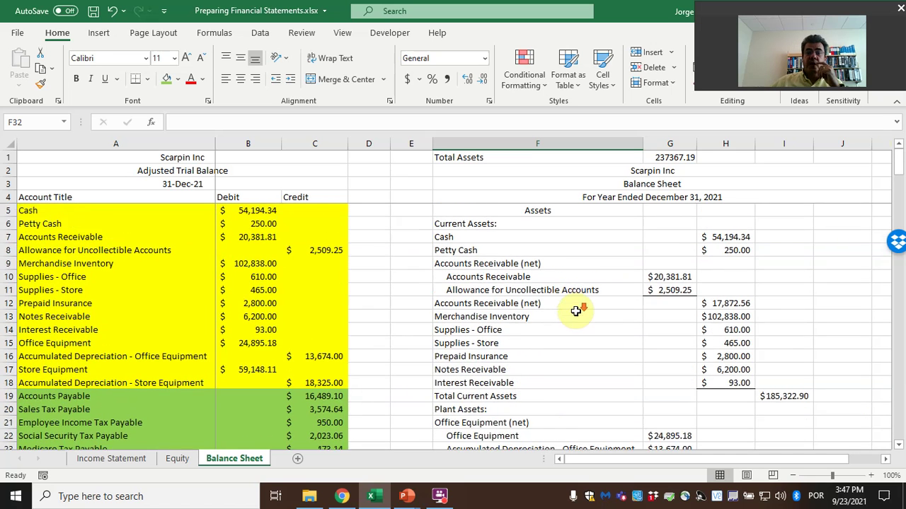
pyautogui.scroll(-5, 576, 347)
pyautogui.click(551, 357)
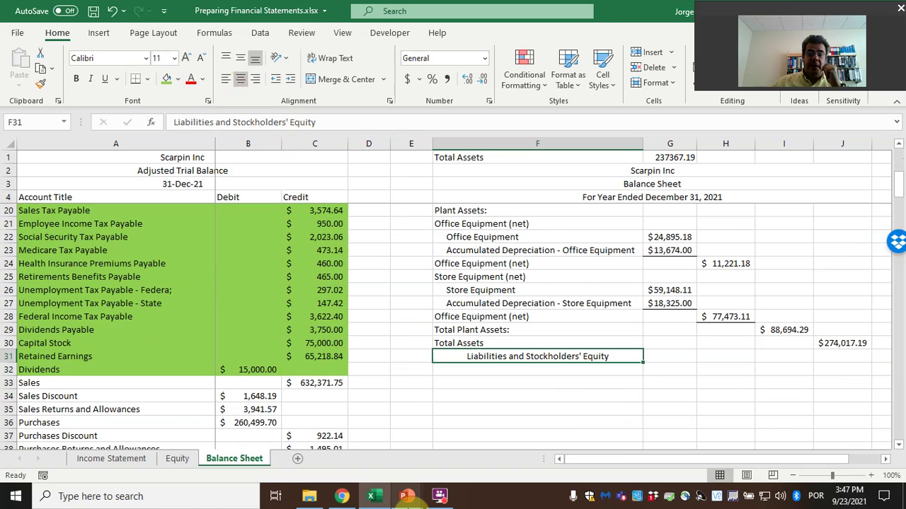
# Read the Liabilities Section of a Balance Sheet slide in PowerPoint, and return to Excel to highlight the liability accounts in A19:A29.
pyautogui.moveTo(421, 492)
pyautogui.click(399, 463)
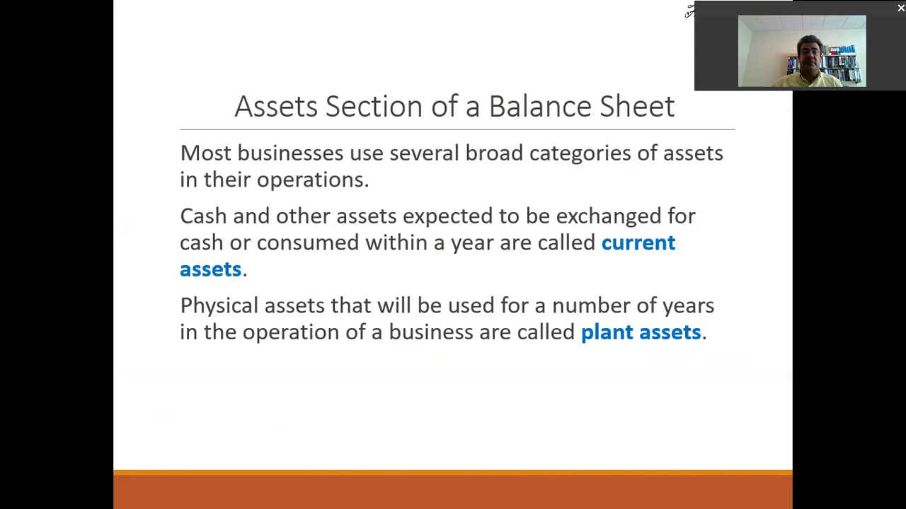
pyautogui.press('Right')
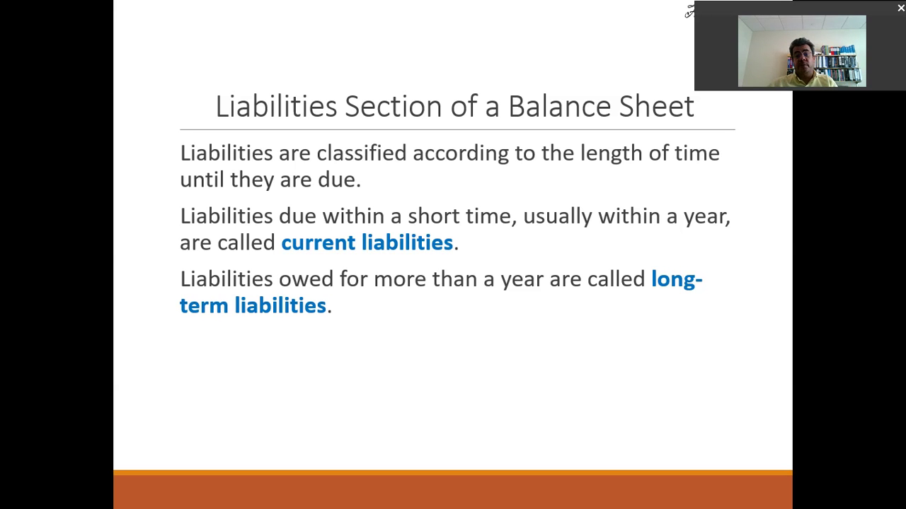
pyautogui.hotkey('alt', 'Tab')
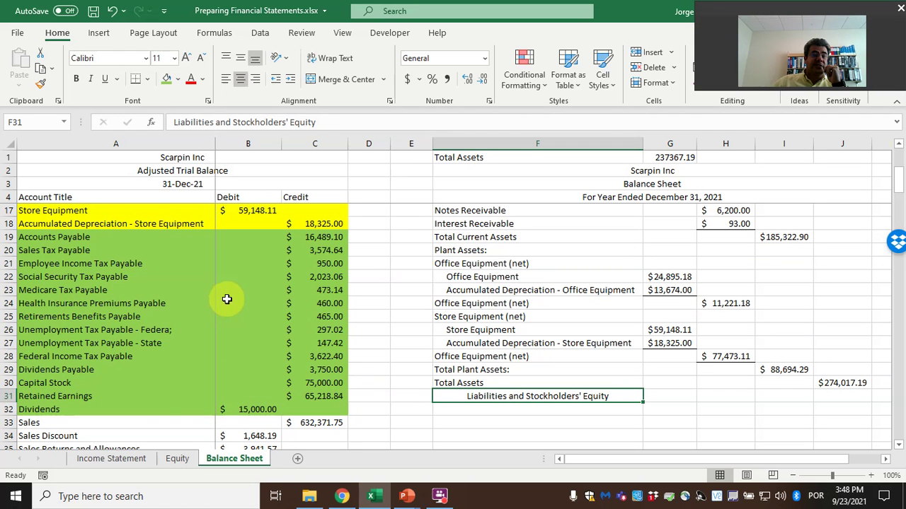
pyautogui.moveTo(59, 237); pyautogui.dragTo(155, 367)
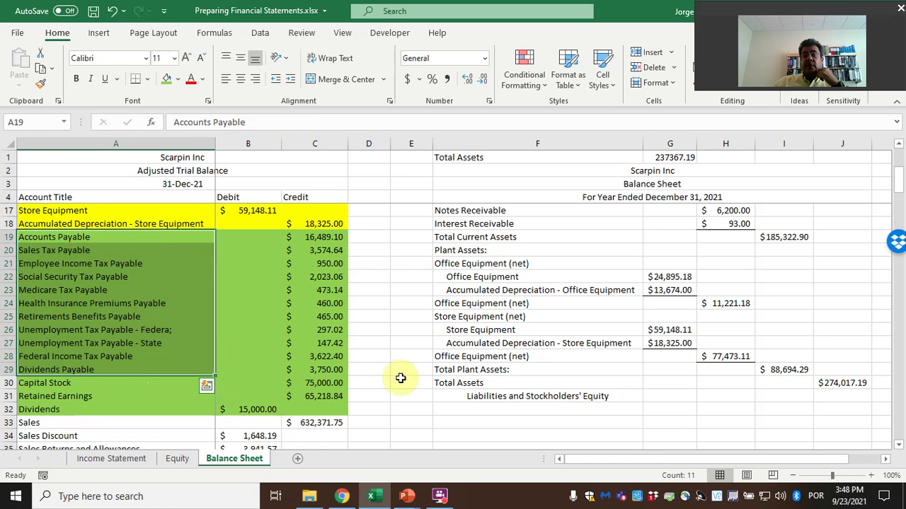
# Enter the subheading "Current Liabilities:" in F32.
pyautogui.click(481, 412)
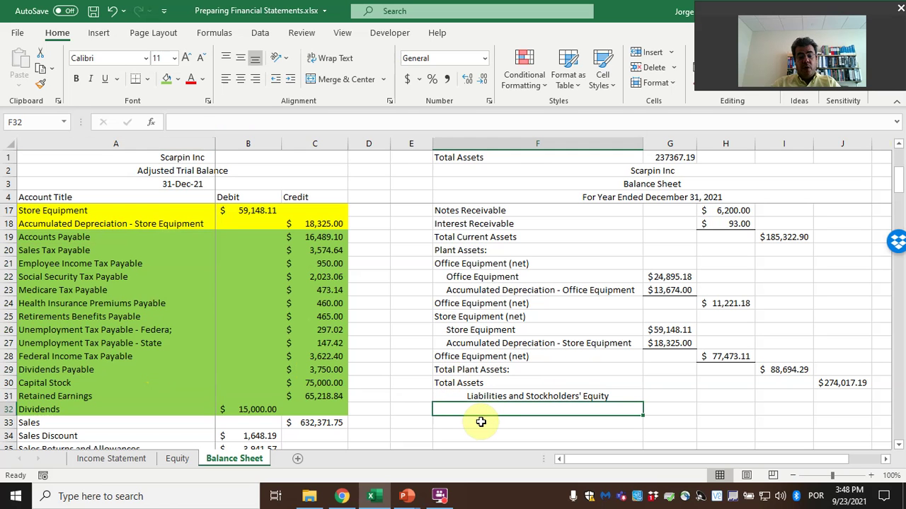
pyautogui.write('Current Assets:')
pyautogui.write('Liabilities')
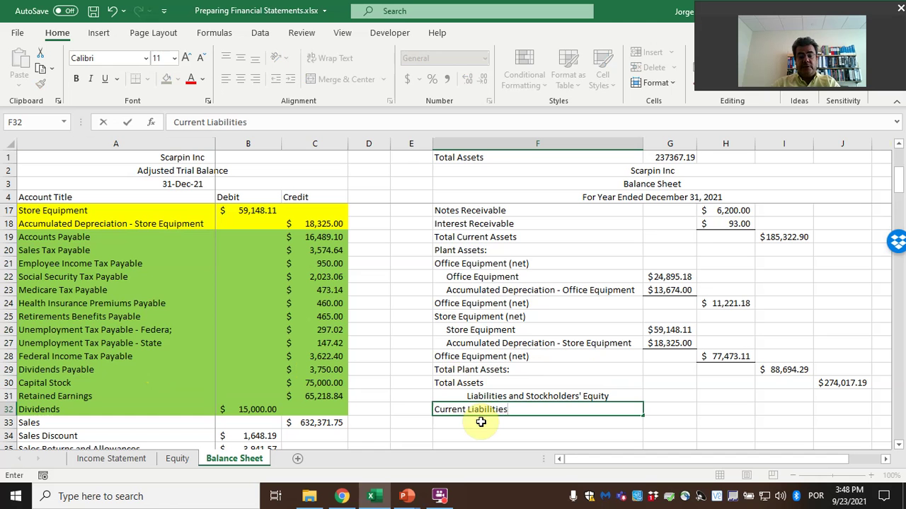
pyautogui.press('Return')
pyautogui.scroll(3, 645, 324)
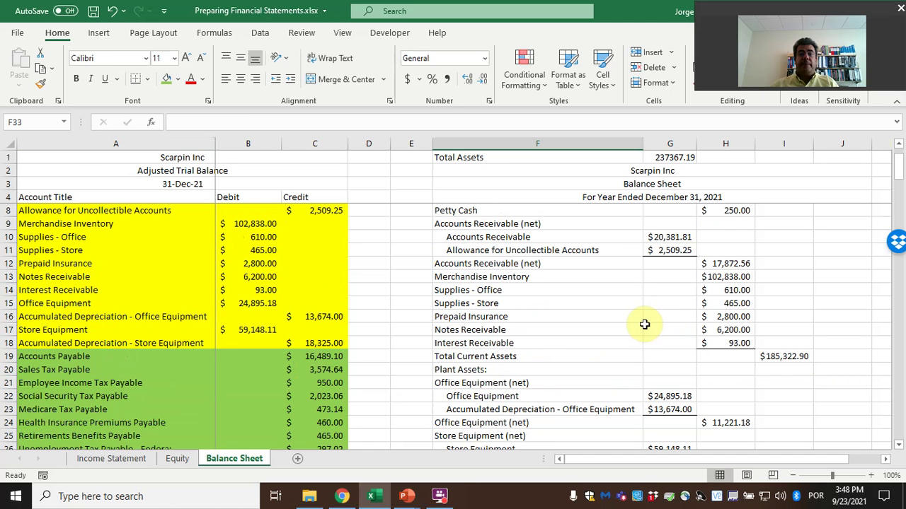
pyautogui.scroll(1, 646, 324)
pyautogui.scroll(-5, 644, 325)
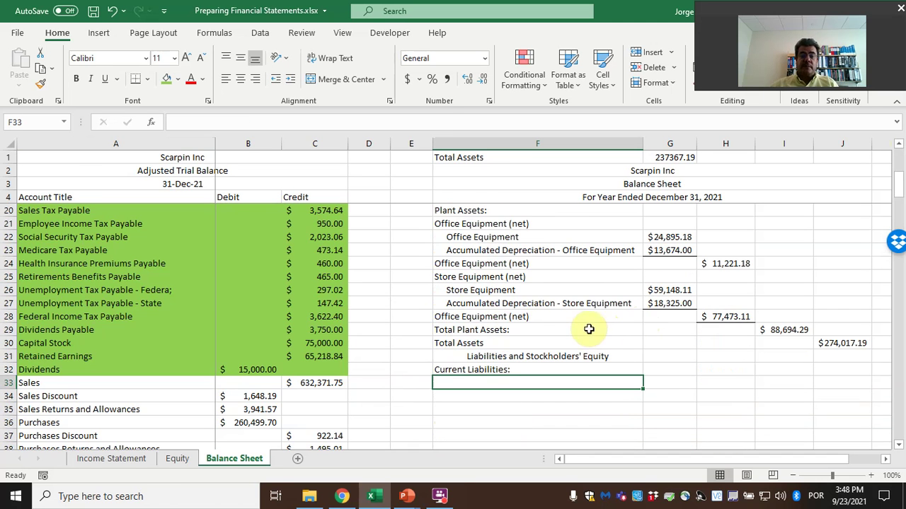
# Link the Accounts Payable title in F33 to A19 and its amount in H33 to C19.
pyautogui.write('=')
pyautogui.scroll(1, 389, 306)
pyautogui.click(131, 234)
pyautogui.press('Return')
pyautogui.scroll(2, 749, 411)
pyautogui.scroll(-2, 749, 410)
pyautogui.click(736, 425)
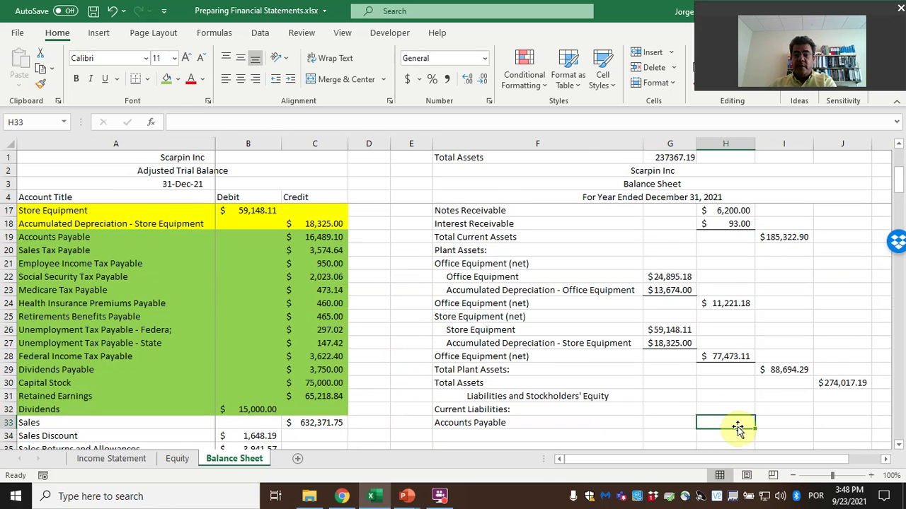
pyautogui.write('=')
pyautogui.click(318, 238)
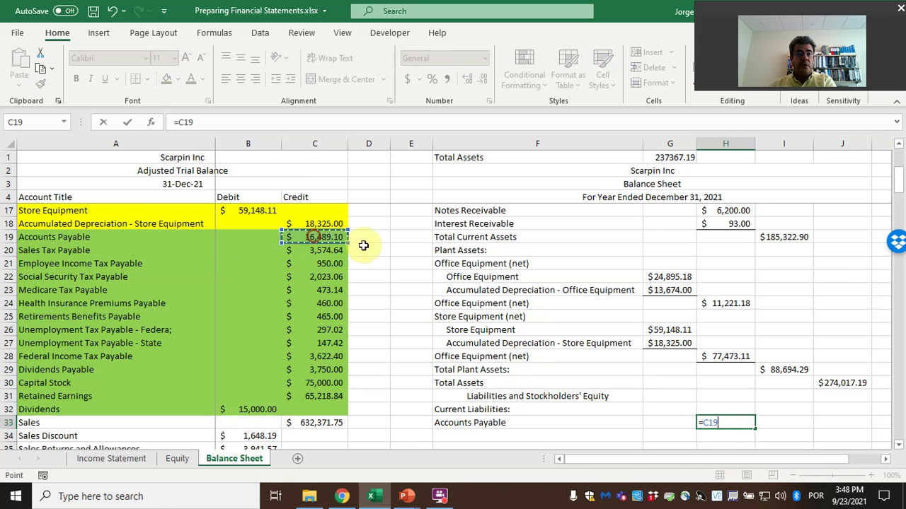
pyautogui.press('Return')
# Fill the F33:H33 links down to row 52 and clear the surplus rows F44:H53, from Capital Stock onward.
pyautogui.moveTo(530, 425); pyautogui.dragTo(711, 313)
pyautogui.scroll(4, 625, 330)
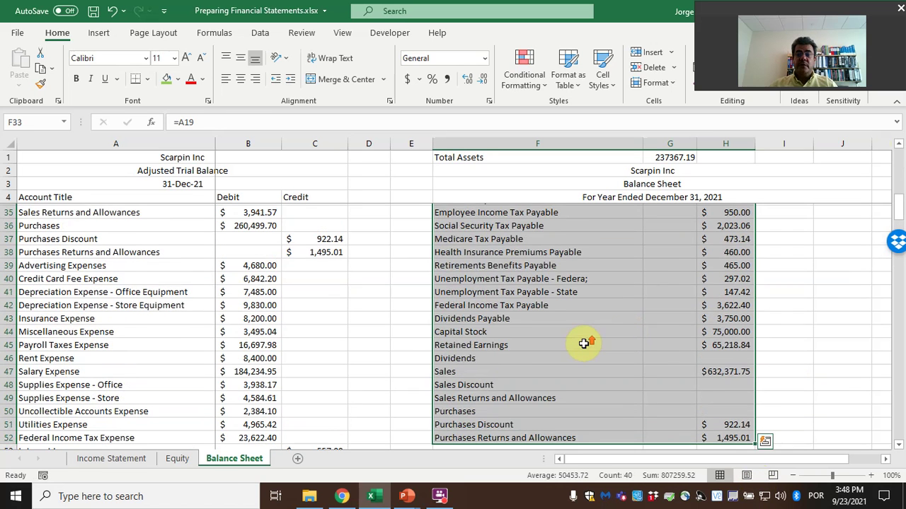
pyautogui.scroll(1, 523, 353)
pyautogui.moveTo(488, 398); pyautogui.dragTo(740, 429)
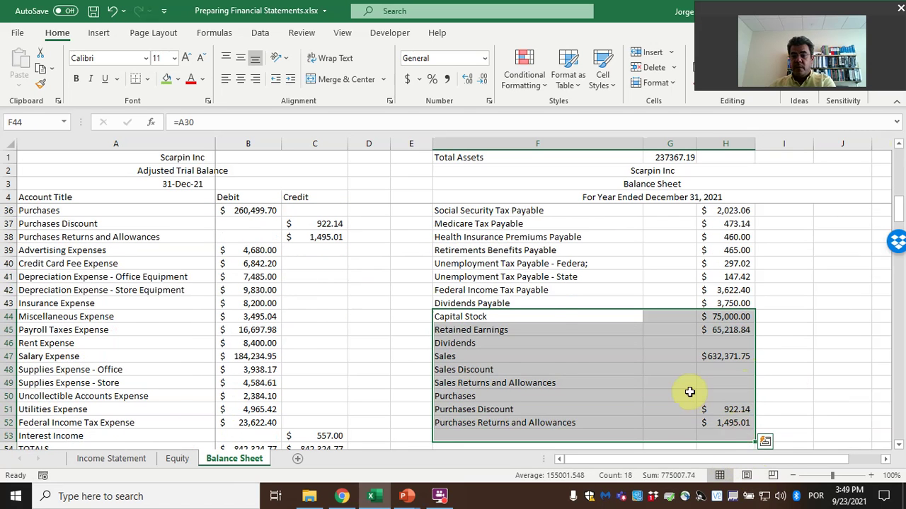
pyautogui.press('Delete')
pyautogui.scroll(3, 689, 392)
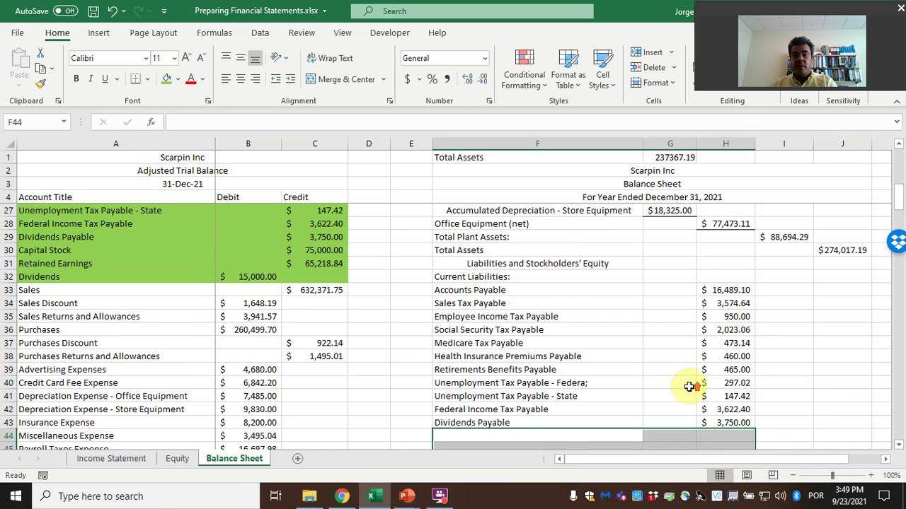
# Add a bottom border to the Dividends Payable amount in H43 and enter the label "Total Current Liabilities" in F44.
pyautogui.click(733, 423)
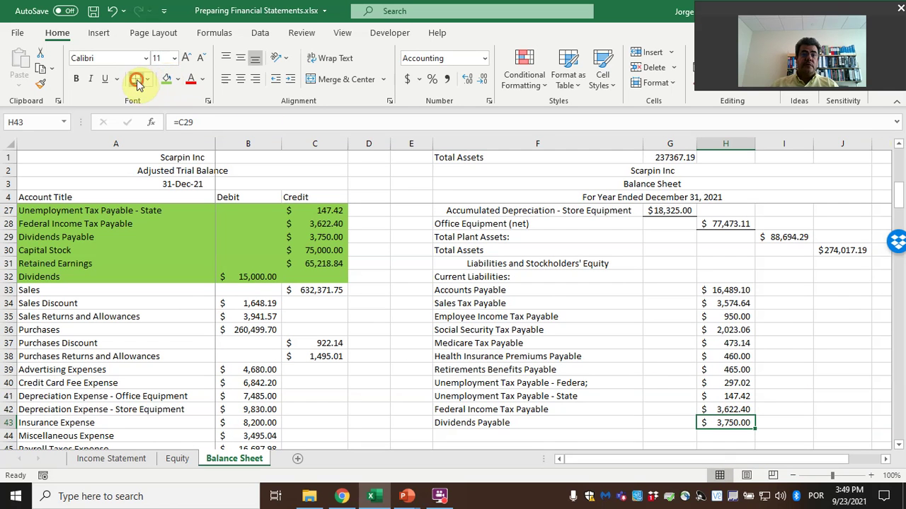
pyautogui.click(503, 440)
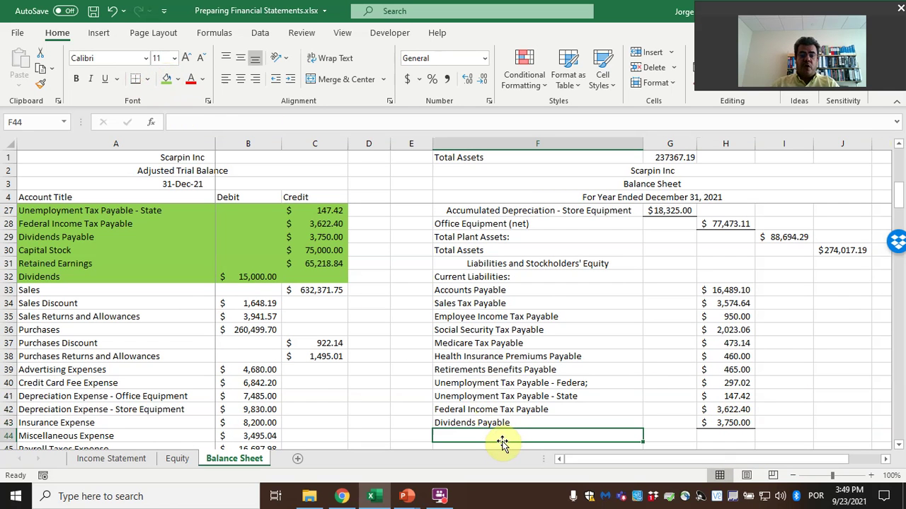
pyautogui.write('Total Current Liabilitie')
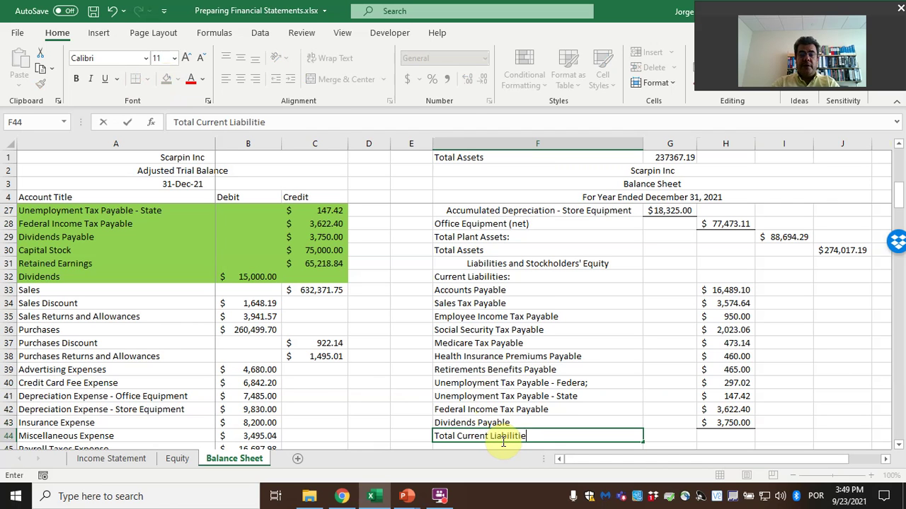
pyautogui.write('s')
# Total the current liabilities in I44 with a SUM of H33:H43.
pyautogui.press('Tab')
pyautogui.press('Tab')
pyautogui.press('Tab')
pyautogui.write('=sum')
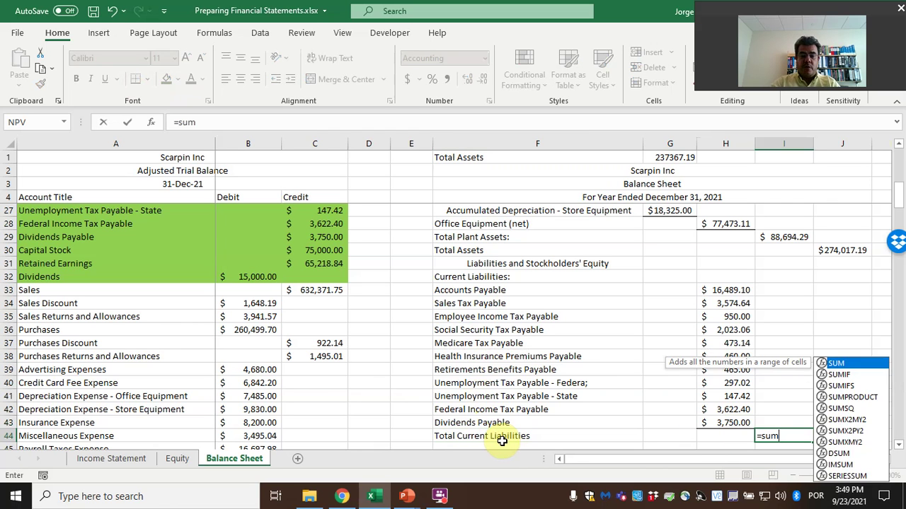
pyautogui.write('(')
pyautogui.press('Up')
pyautogui.press('Left')
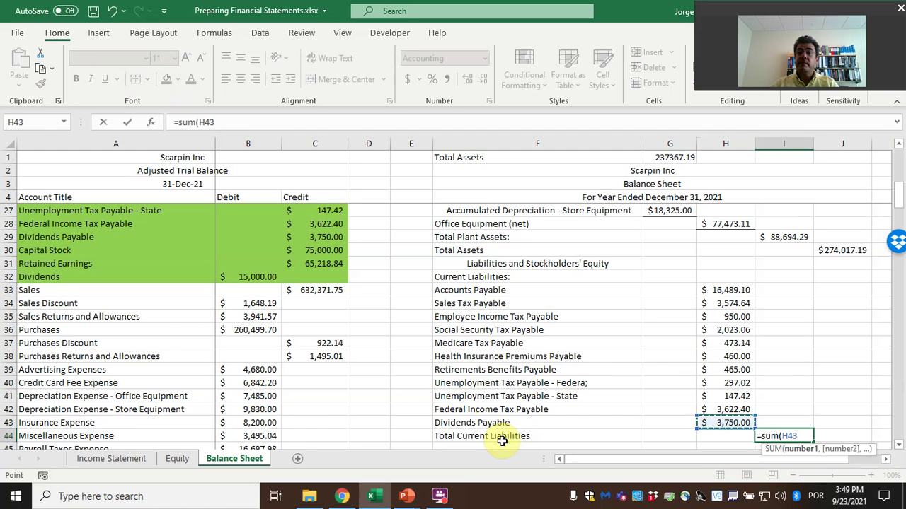
pyautogui.hotkey('shift', 'Up')
pyautogui.hotkey('shift', 'Up')
pyautogui.hotkey('shift', 'Up')
pyautogui.hotkey('shift', 'Up')
pyautogui.hotkey('shift', 'Up')
pyautogui.hotkey('shift', 'Up')
pyautogui.hotkey('shift', 'Up')
pyautogui.hotkey('shift', 'Up')
pyautogui.hotkey('shift', 'Up')
pyautogui.hotkey('shift', 'Up')
pyautogui.press('Return')
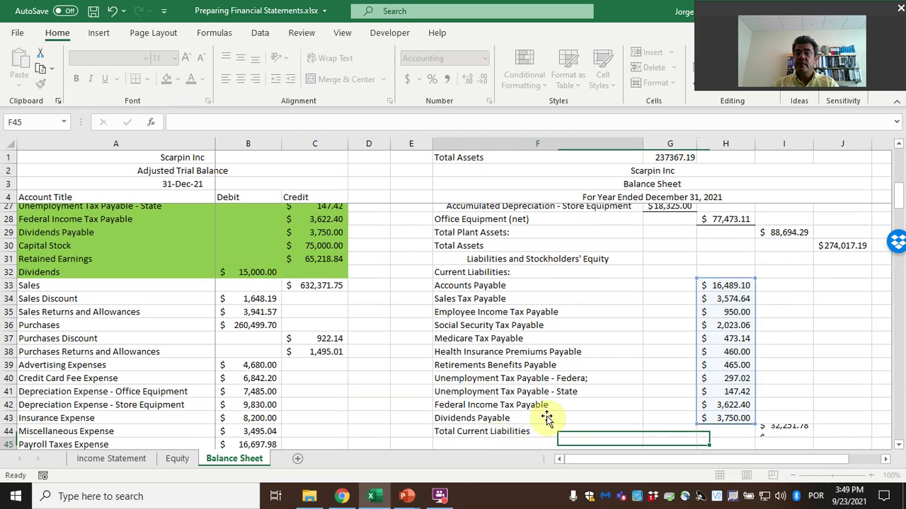
# Correct the net store equipment formula in H28 to subtract accumulated depreciation, =G26-G27.
pyautogui.scroll(2, 609, 305)
pyautogui.scroll(2, 609, 305)
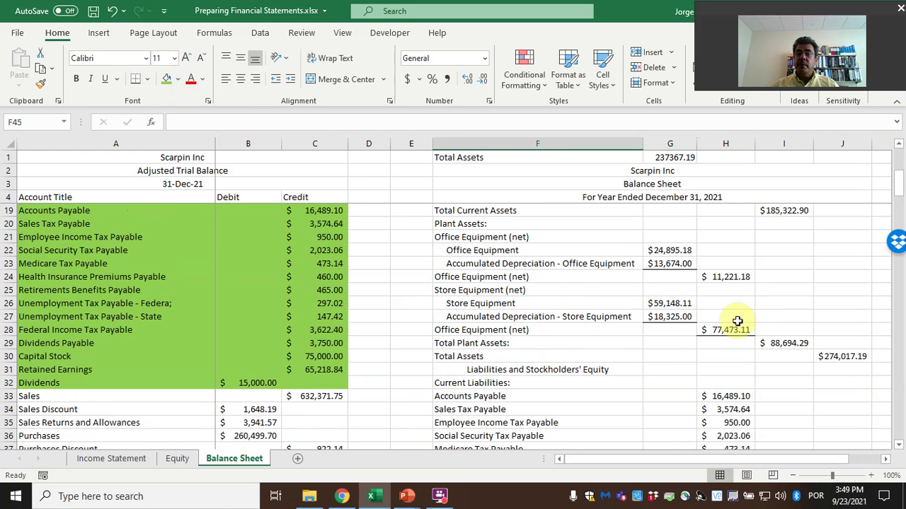
pyautogui.click(727, 330)
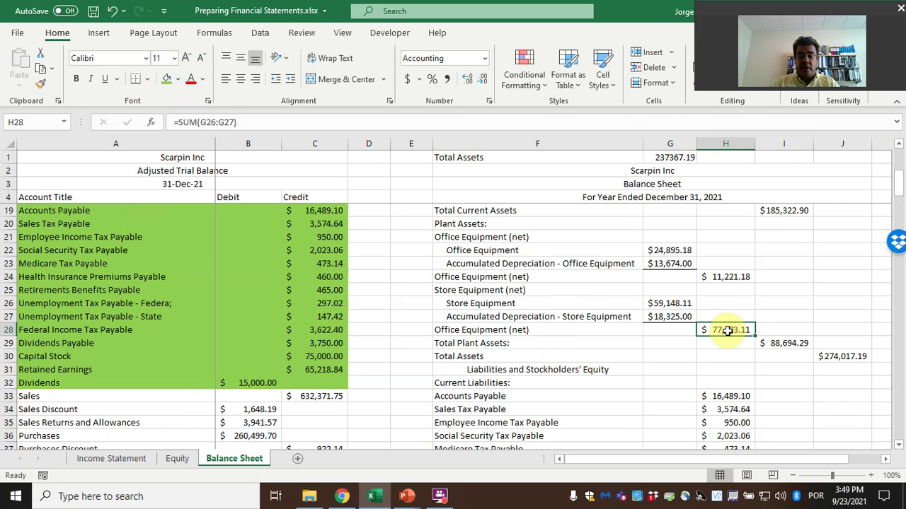
pyautogui.write('=')
pyautogui.press('Up')
pyautogui.press('Up')
pyautogui.press('Left')
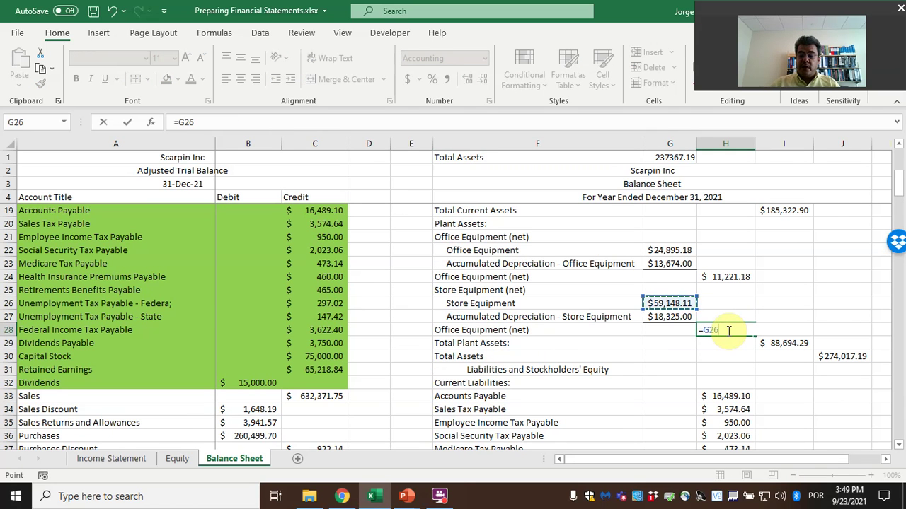
pyautogui.write('-')
pyautogui.press('Up')
pyautogui.press('Left')
pyautogui.press('Return')
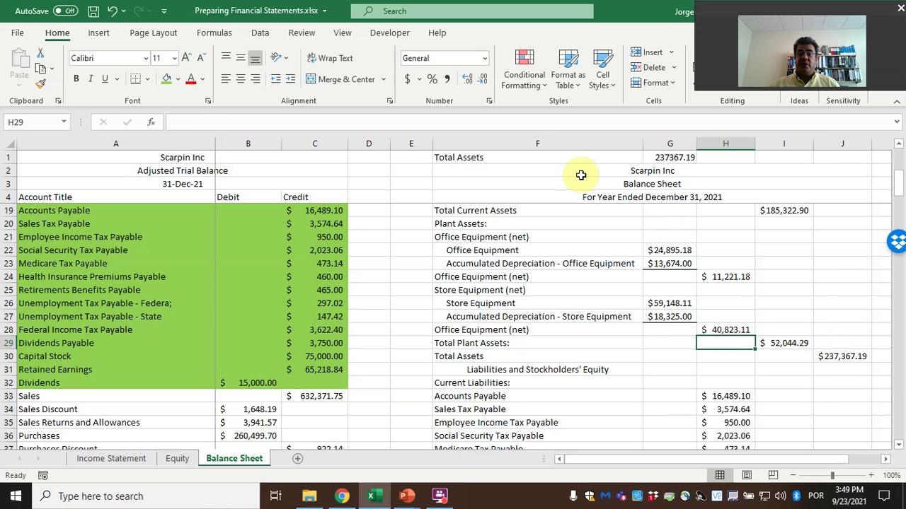
# Compare the total assets in J30 with the check figure in G1 and clear the Total Assets check from F1:G1.
pyautogui.click(672, 157)
pyautogui.click(842, 356)
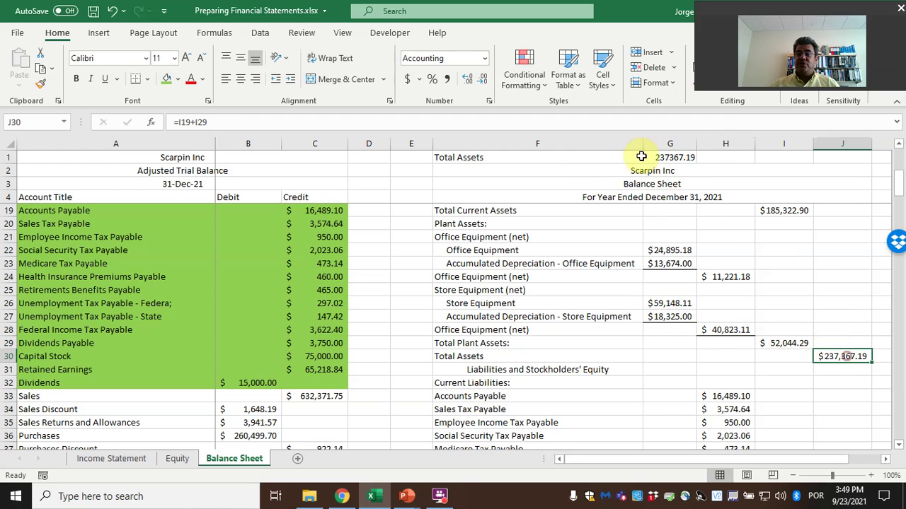
pyautogui.click(658, 157)
pyautogui.moveTo(523, 156); pyautogui.dragTo(651, 154)
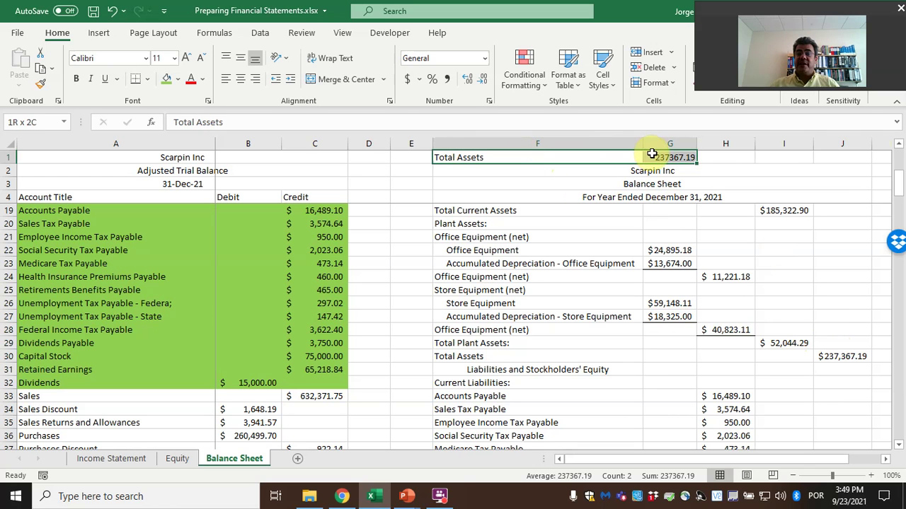
pyautogui.press('Delete')
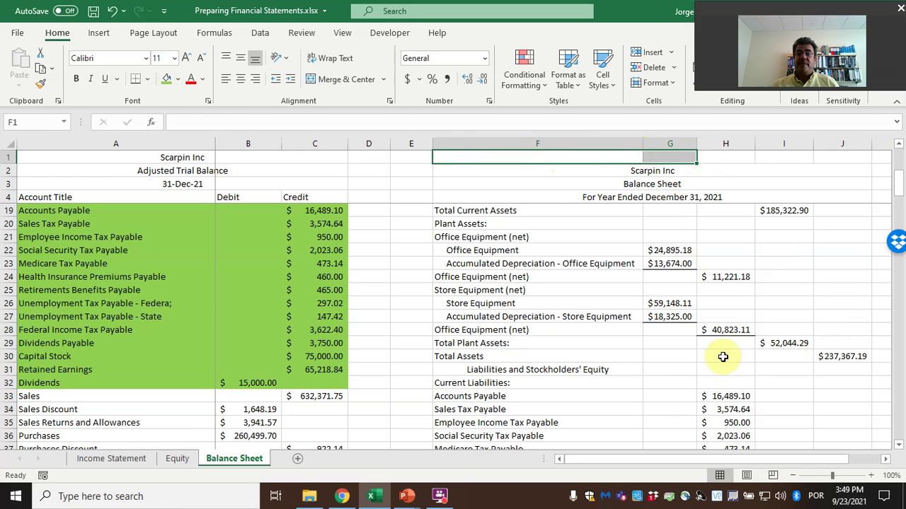
# Enter the section heading "Stockholders' Equity:" in F45, below Total Current Liabilities.
pyautogui.click(669, 316)
pyautogui.scroll(-3, 736, 340)
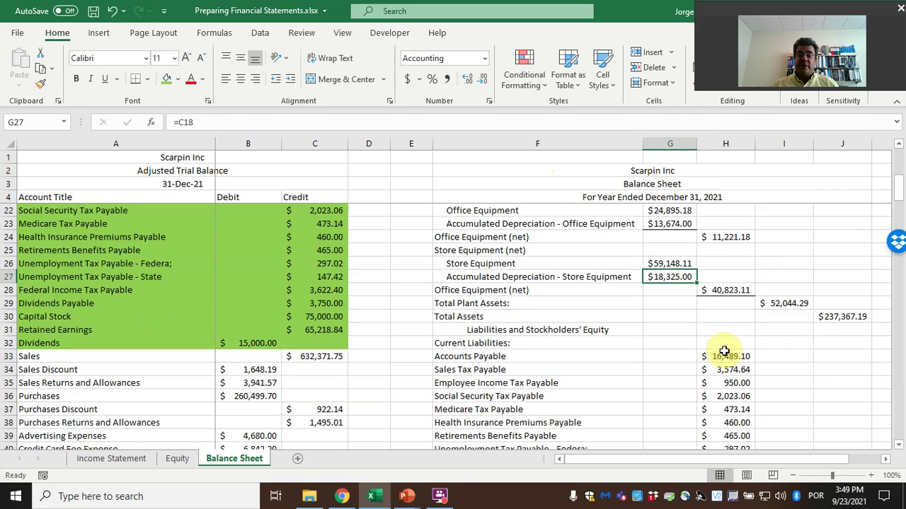
pyautogui.click(801, 420)
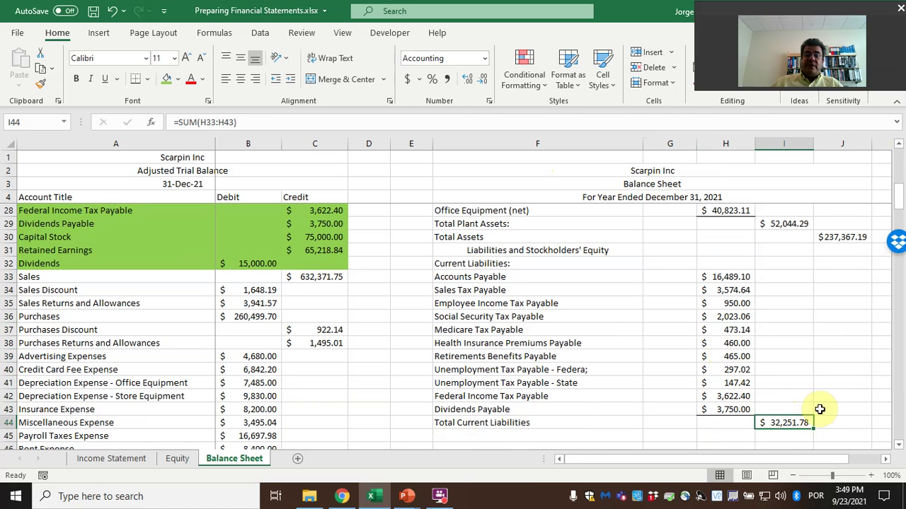
pyautogui.click(481, 436)
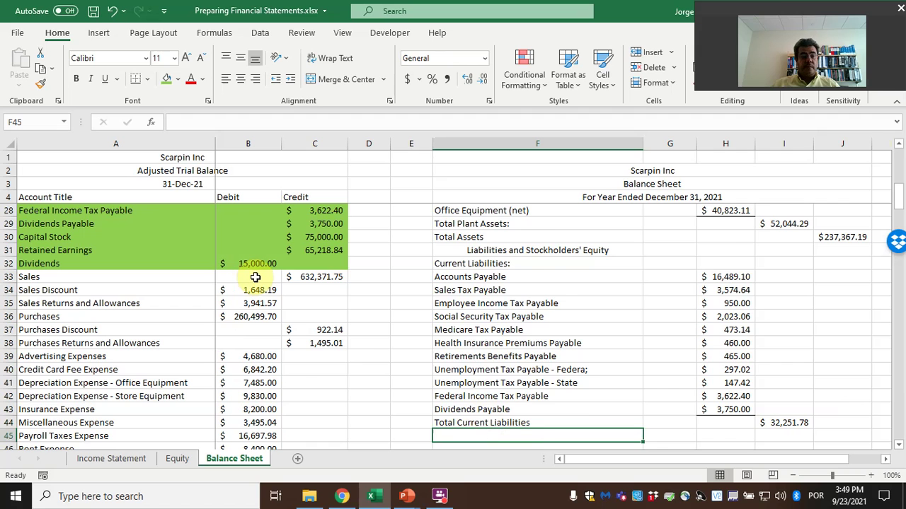
pyautogui.scroll(1, 256, 277)
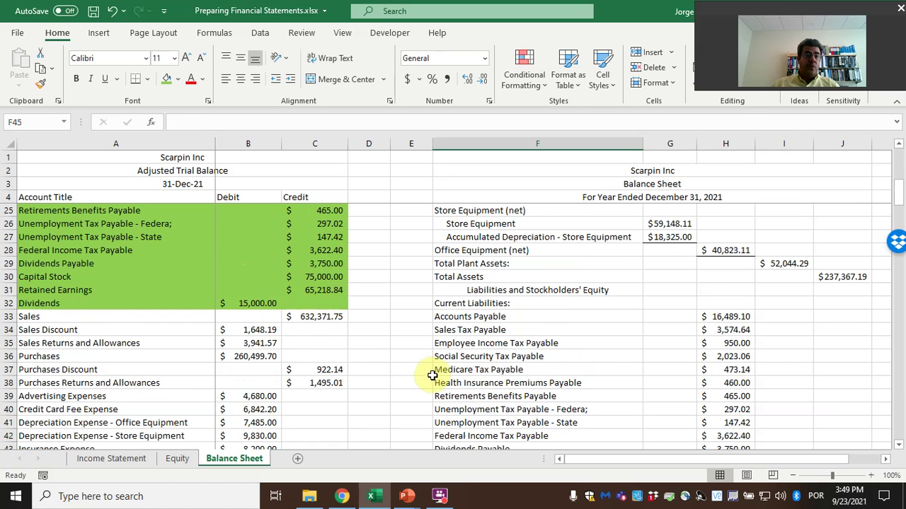
pyautogui.scroll(-1, 437, 380)
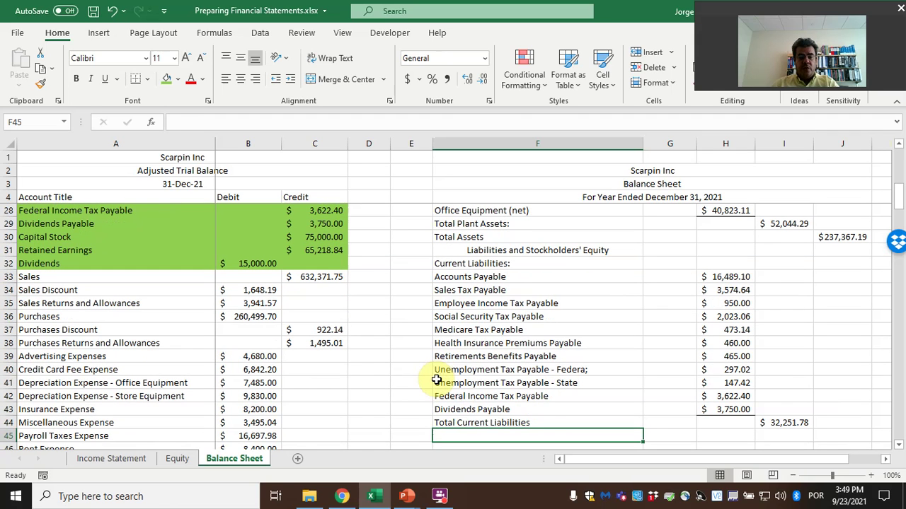
pyautogui.write("Stockholders' Equity")
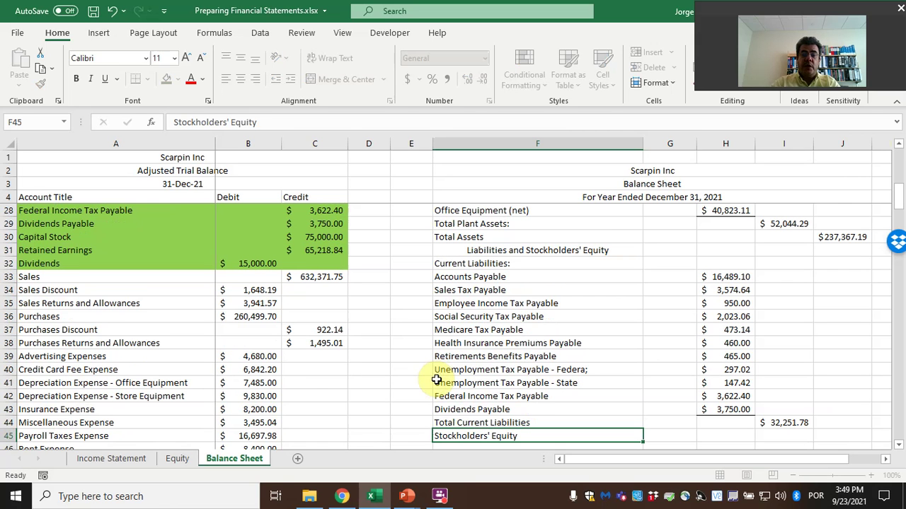
pyautogui.scroll(-1, 437, 380)
pyautogui.press('F2')
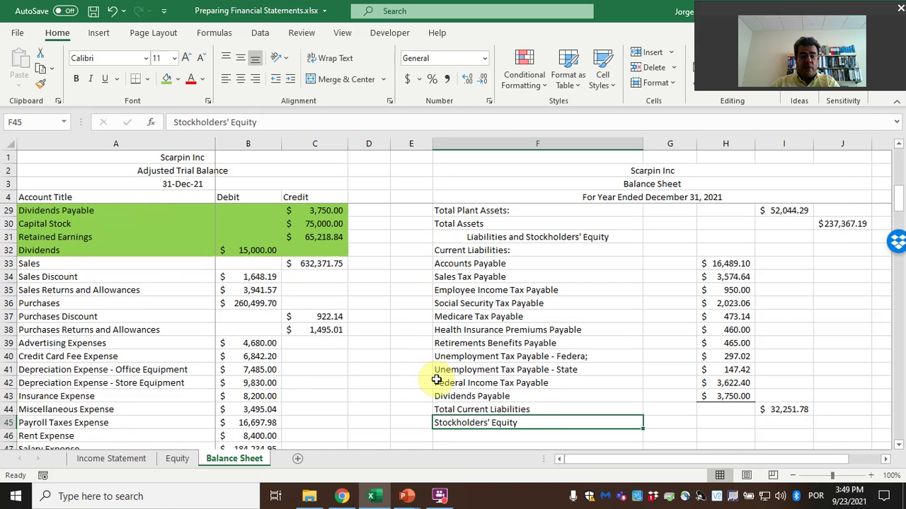
pyautogui.press('Return')
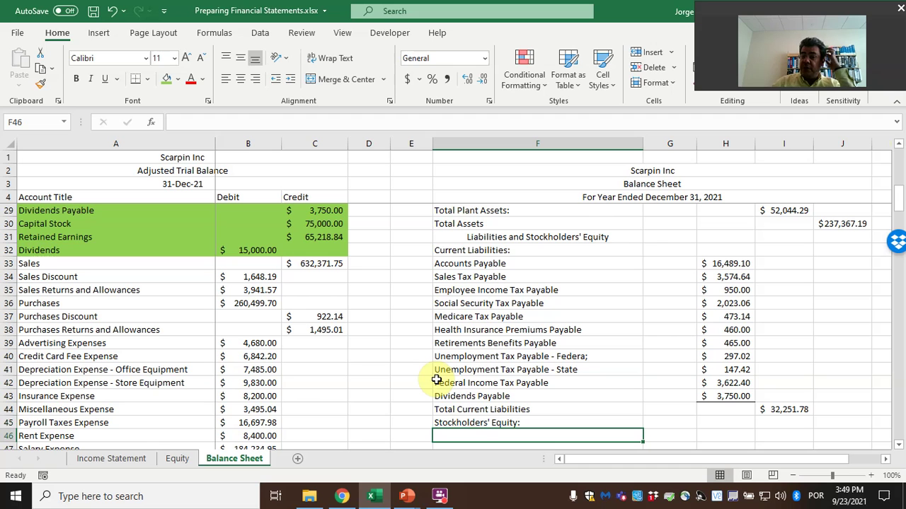
# Link F46 to the Capital Stock title in A30 and copy the link down through F48.
pyautogui.write('=')
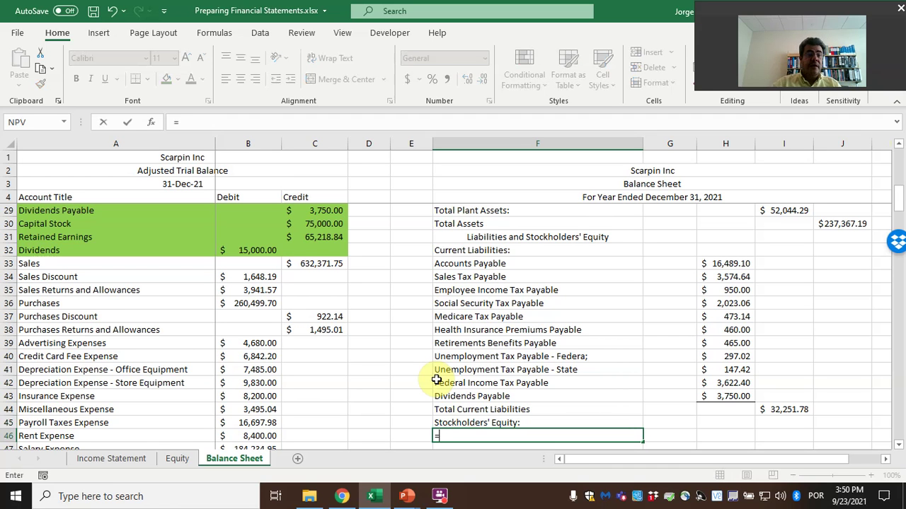
pyautogui.click(63, 224)
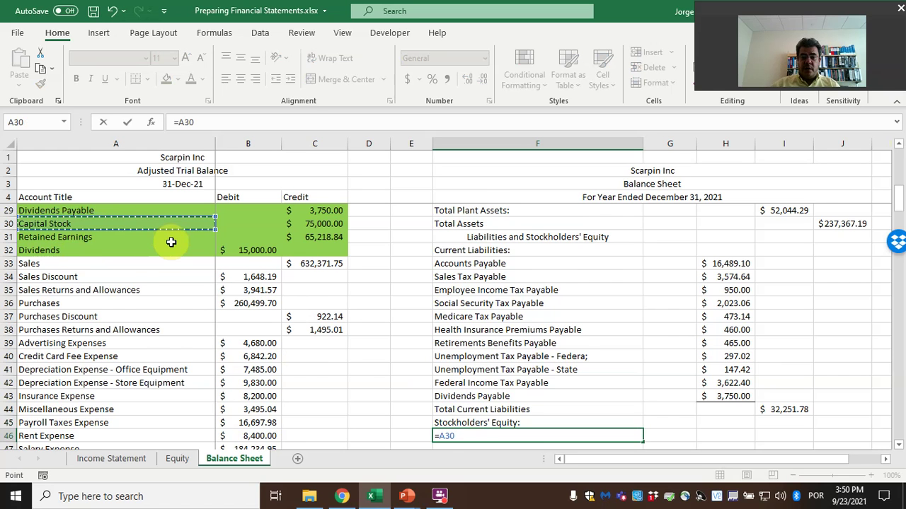
pyautogui.press('Return')
pyautogui.press('Up')
pyautogui.hotkey('ctrl', 'c')
pyautogui.hotkey('shift', 'Down')
pyautogui.hotkey('shift', 'Down')
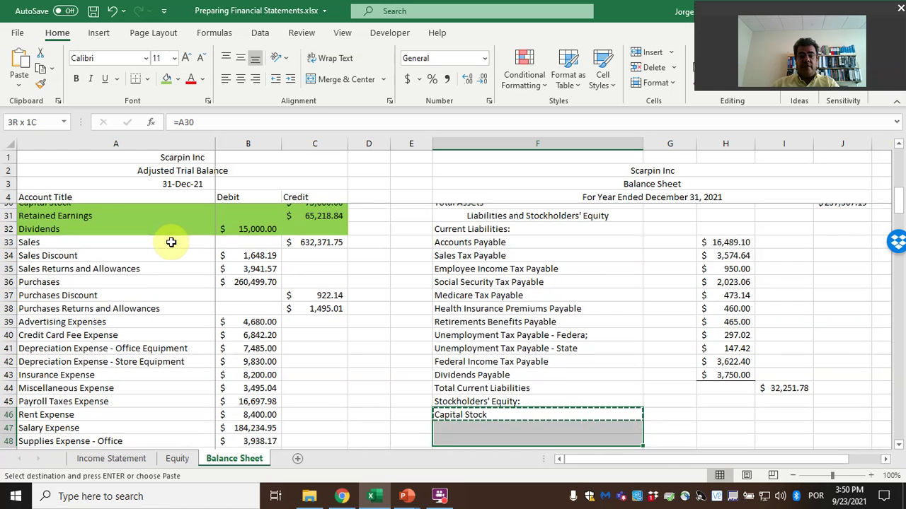
pyautogui.press('Return')
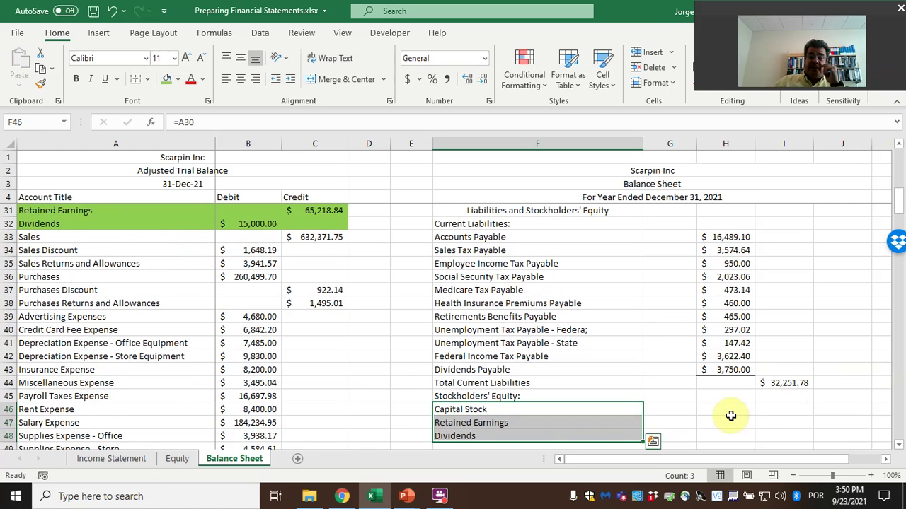
# Review the equity and income accounts in the trial balance and clear the Additional Information in rows 56 to 58.
pyautogui.click(713, 410)
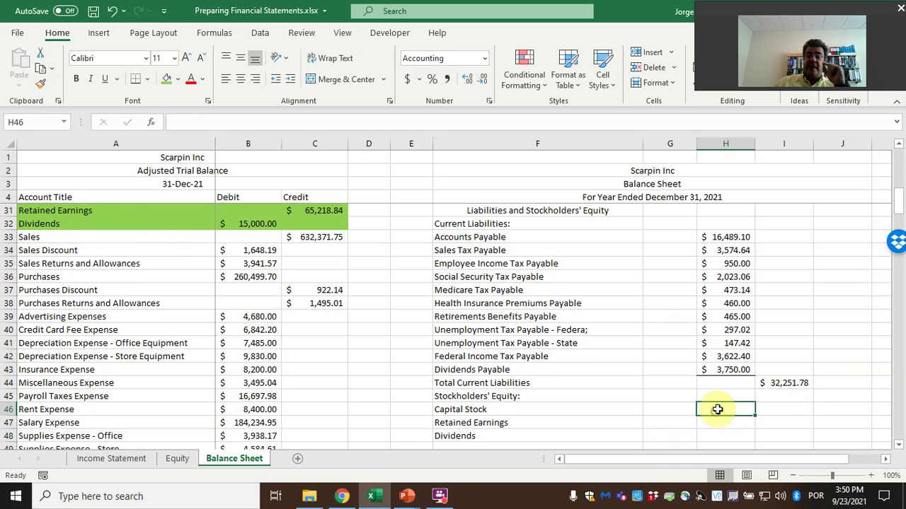
pyautogui.scroll(1, 262, 269)
pyautogui.scroll(1, 262, 269)
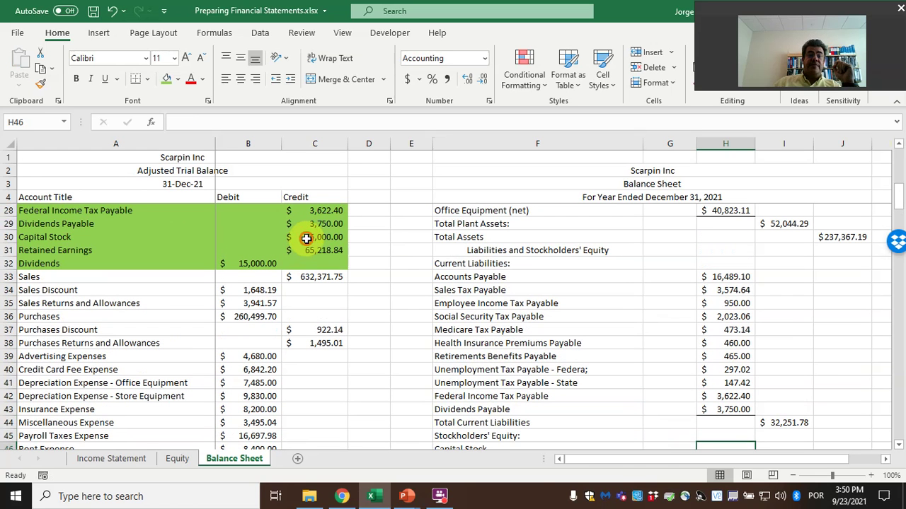
pyautogui.moveTo(304, 237); pyautogui.dragTo(306, 252)
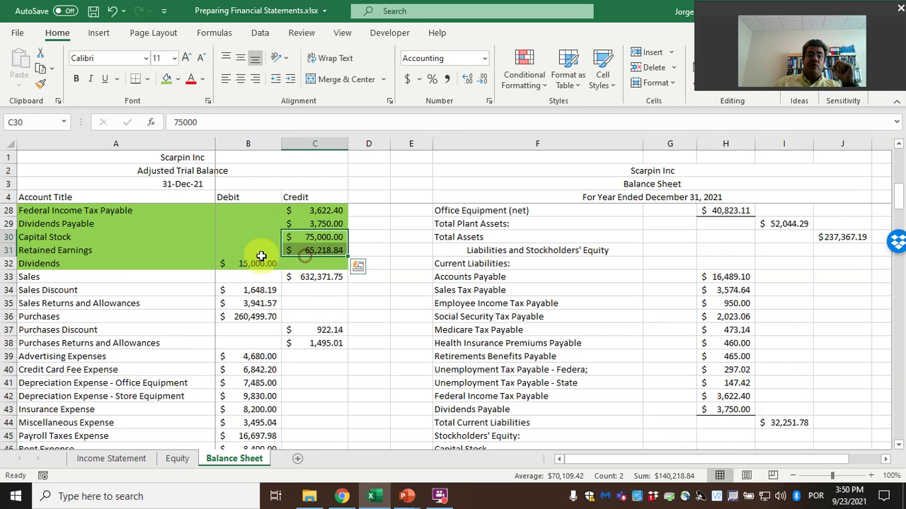
pyautogui.click(319, 250)
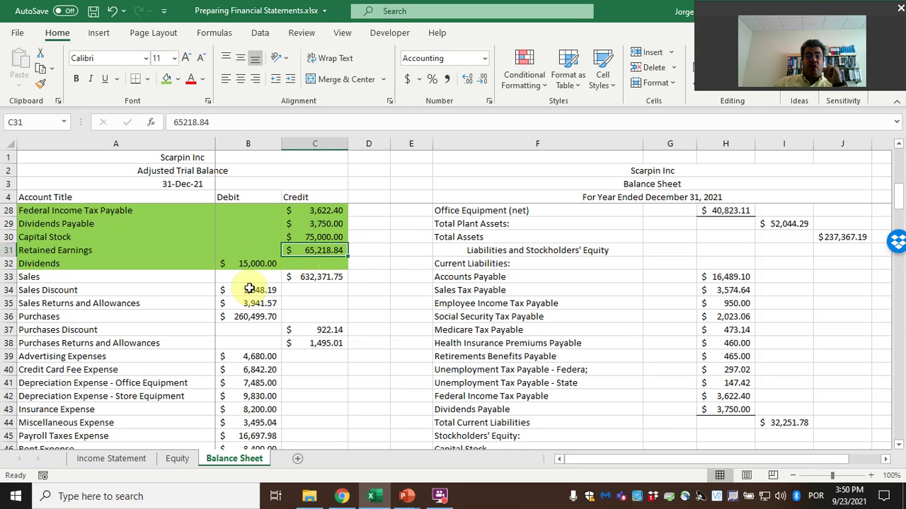
pyautogui.moveTo(145, 283); pyautogui.dragTo(313, 383)
pyautogui.moveTo(7, 369); pyautogui.dragTo(7, 382)
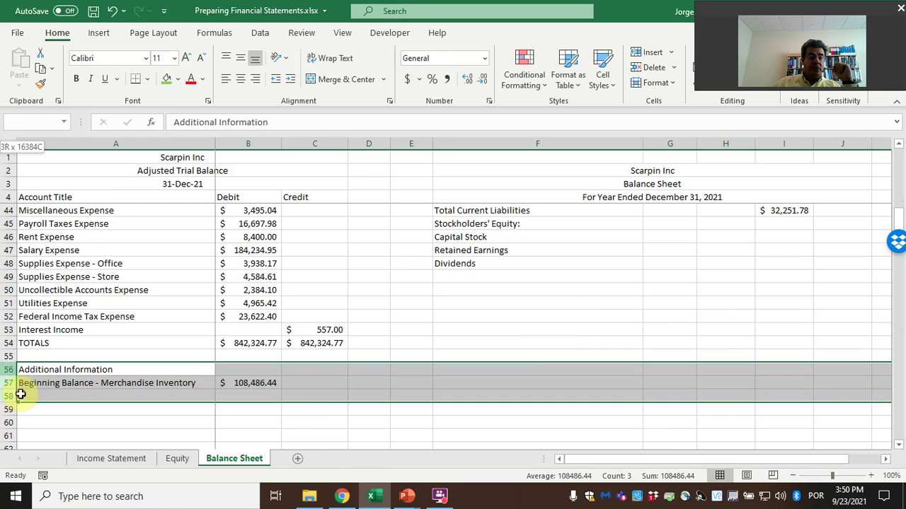
pyautogui.press('Delete')
pyautogui.scroll(3, 342, 337)
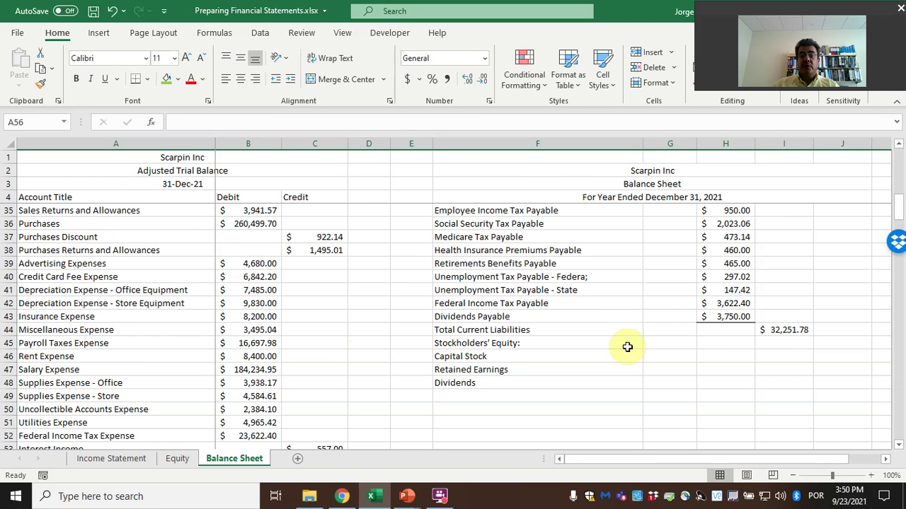
# Link the Capital Stock amount in H46 to cell H9 of the Equity sheet.
pyautogui.click(709, 355)
pyautogui.click(177, 460)
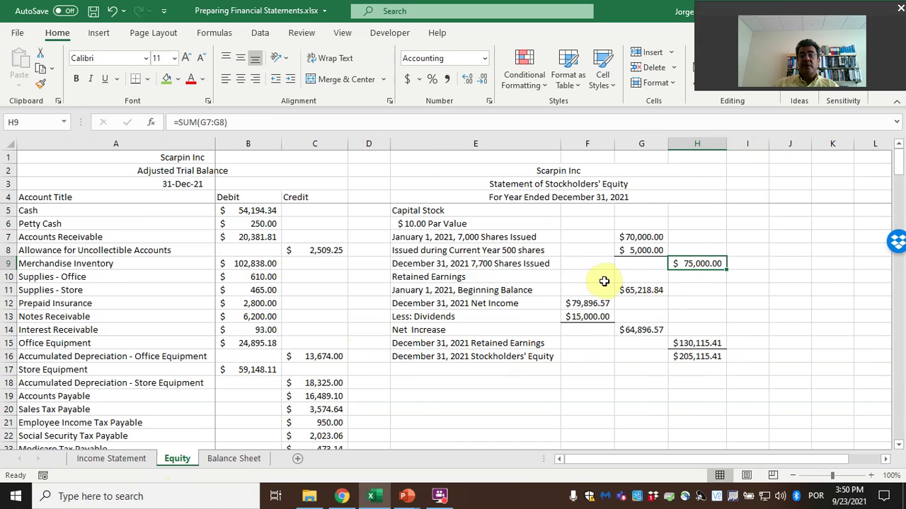
pyautogui.click(231, 459)
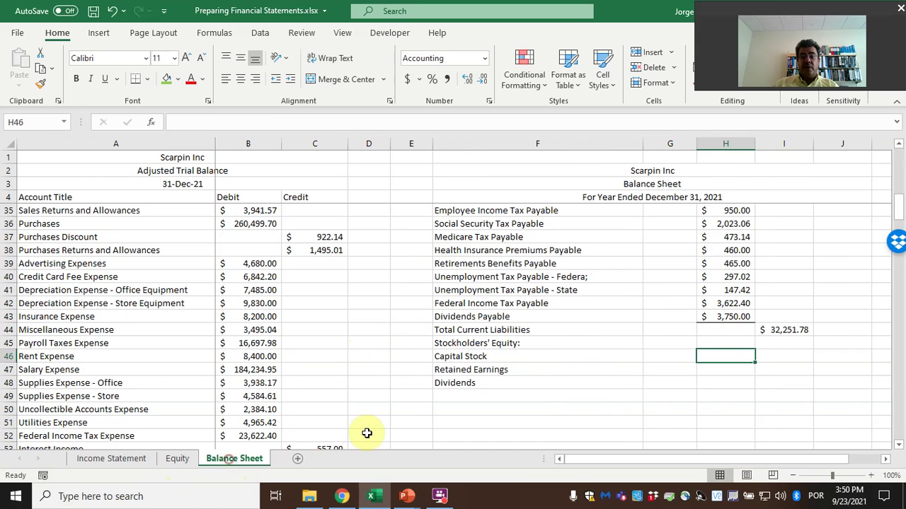
pyautogui.write('=')
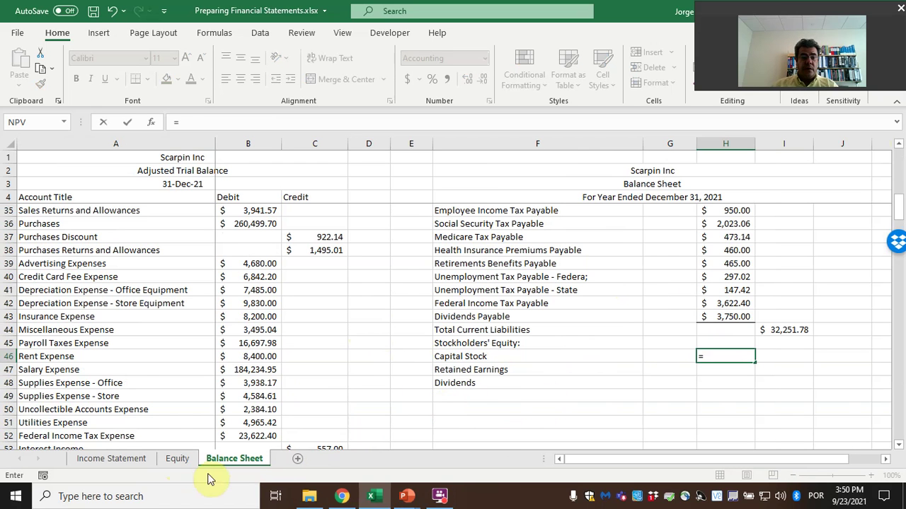
pyautogui.click(177, 460)
pyautogui.click(701, 263)
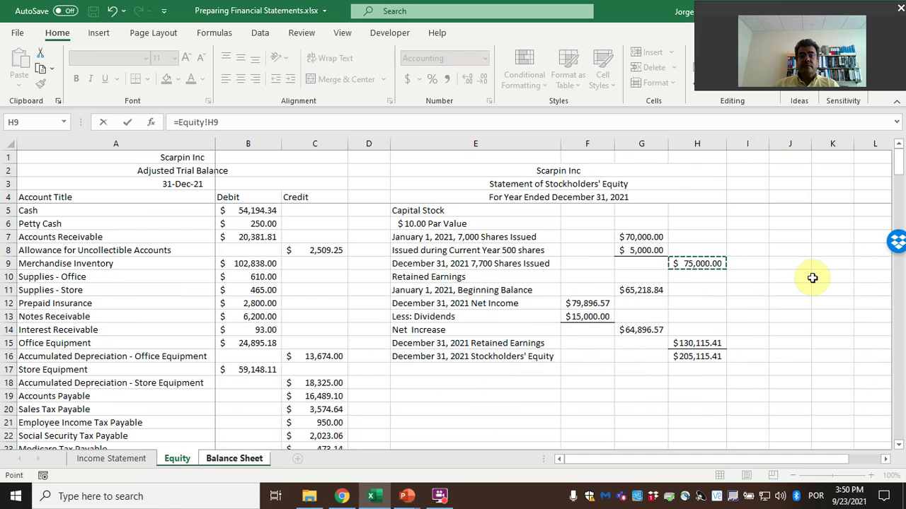
pyautogui.press('Return')
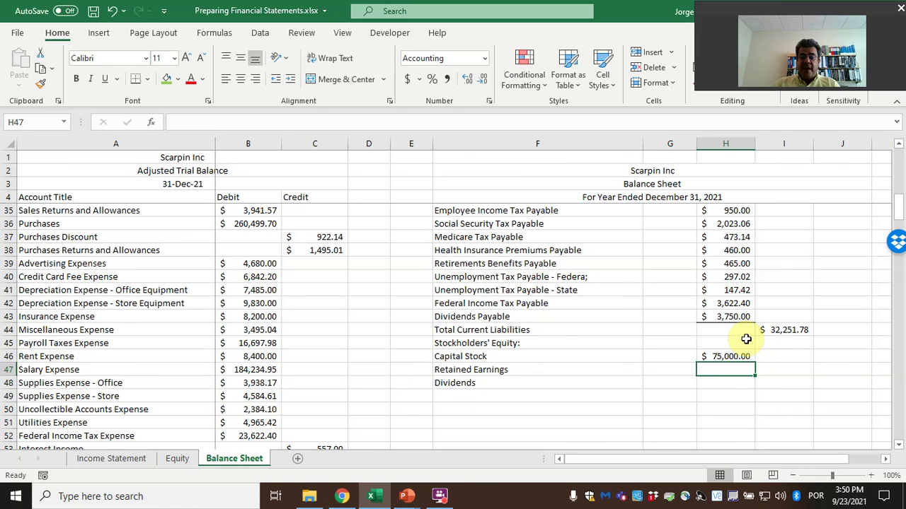
pyautogui.write('=')
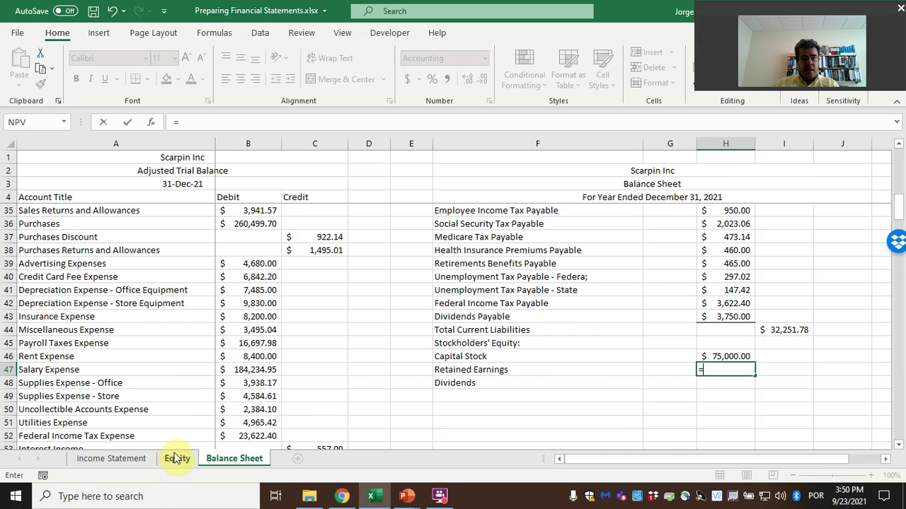
pyautogui.press('Escape')
pyautogui.click(665, 366)
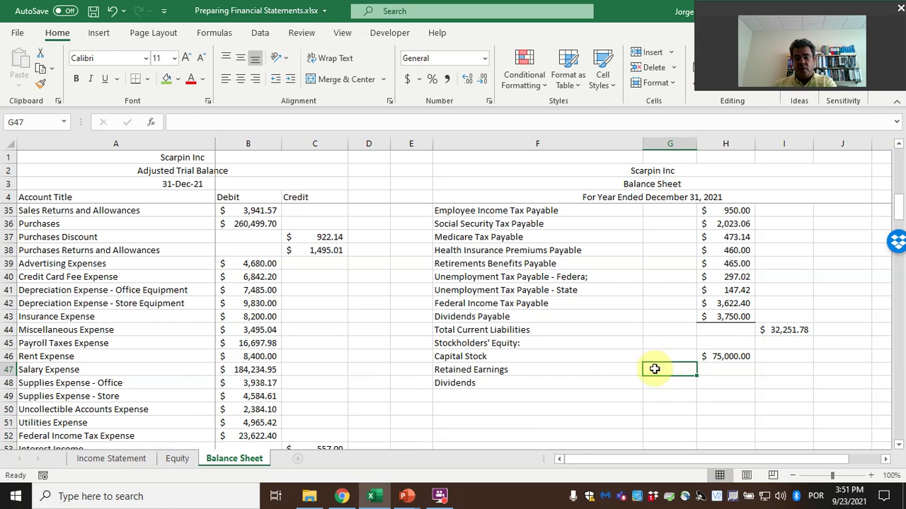
# Replace the label in F48 with "(Less) Dividends" and move the labels in F47:F48 down one row to F48:F49.
pyautogui.click(451, 382)
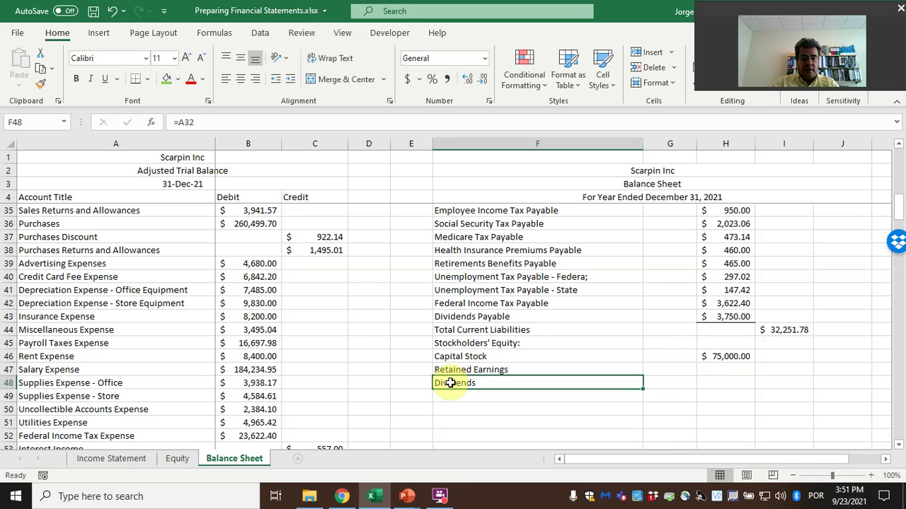
pyautogui.write('(Less')
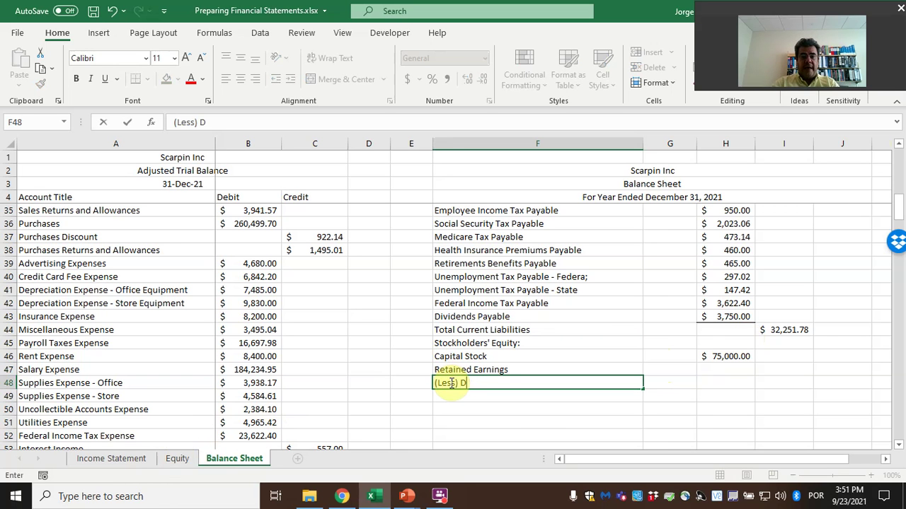
pyautogui.press('Tab')
pyautogui.press('Up')
pyautogui.moveTo(469, 368); pyautogui.dragTo(485, 397)
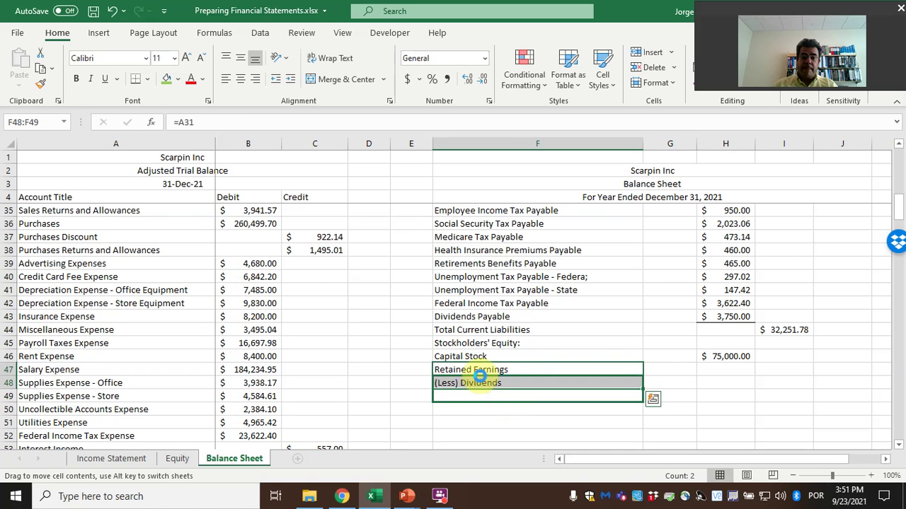
# Enter the label "Retained Earnings (net)" in F47 beneath Capital Stock.
pyautogui.click(482, 371)
pyautogui.write('Retained Earnings')
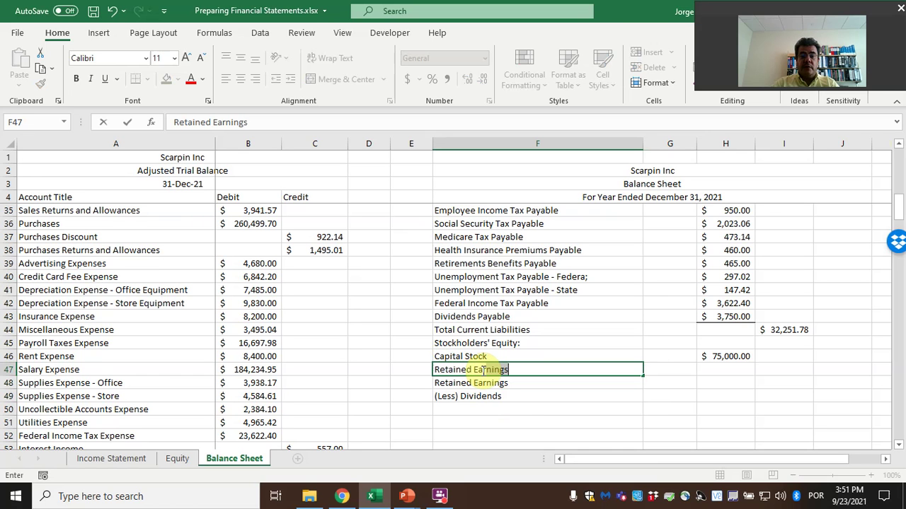
pyautogui.write(' (net')
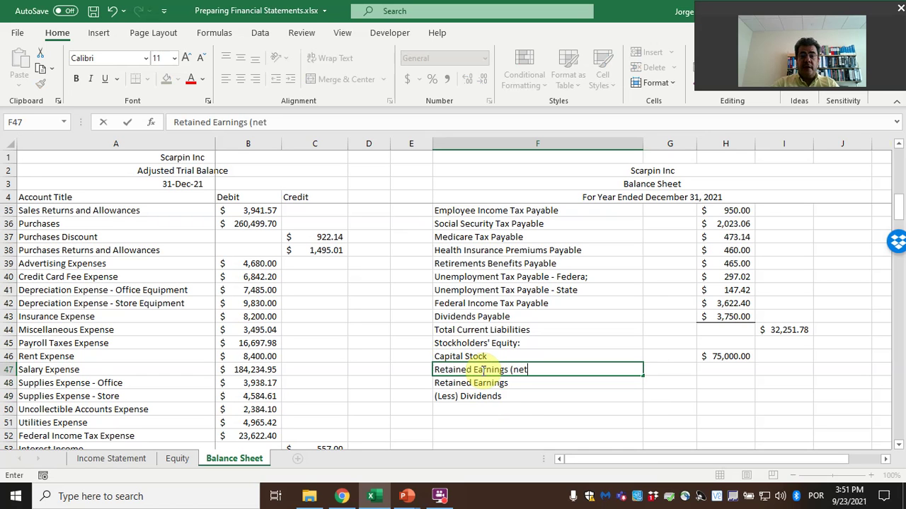
pyautogui.write(')')
pyautogui.press('Return')
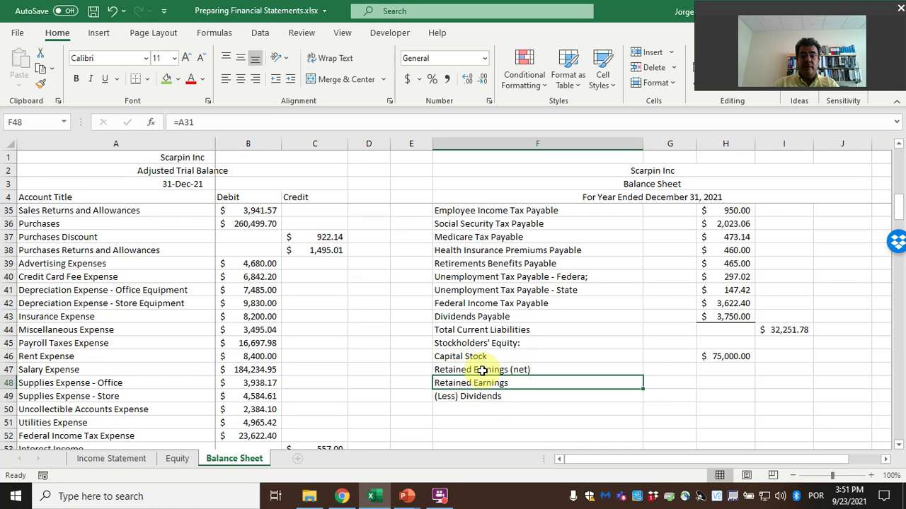
# Indent the Retained Earnings label in F48 and copy the cell down to F49 for the Dividends label.
pyautogui.click(291, 80)
pyautogui.click(290, 80)
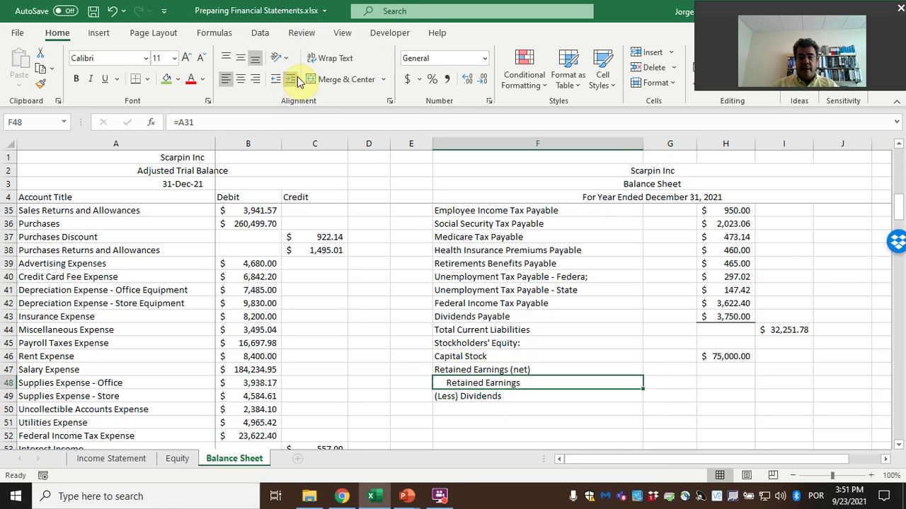
pyautogui.hotkey('ctrl', 'c')
pyautogui.press('Down')
pyautogui.press('Return')
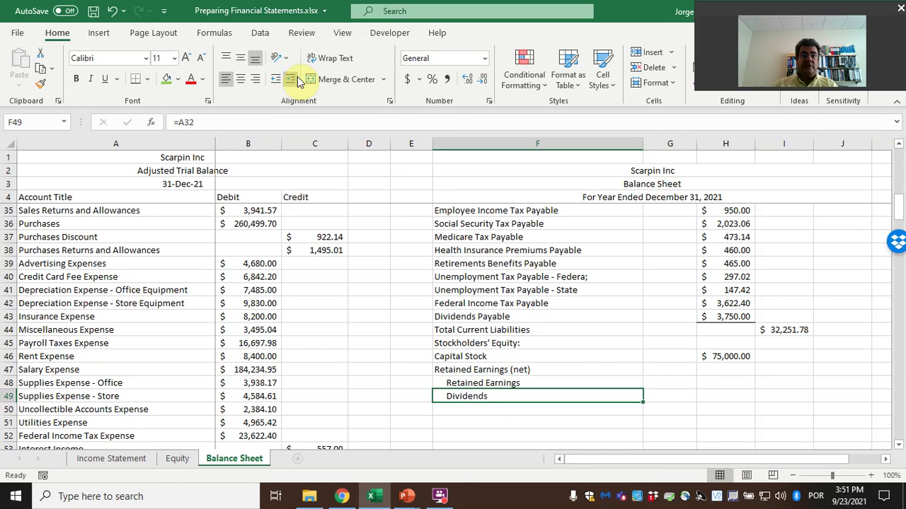
# Calculate Retained Earnings in G48 as Equity sheet cell G11 plus F12, the beginning balance plus net income.
pyautogui.click(682, 383)
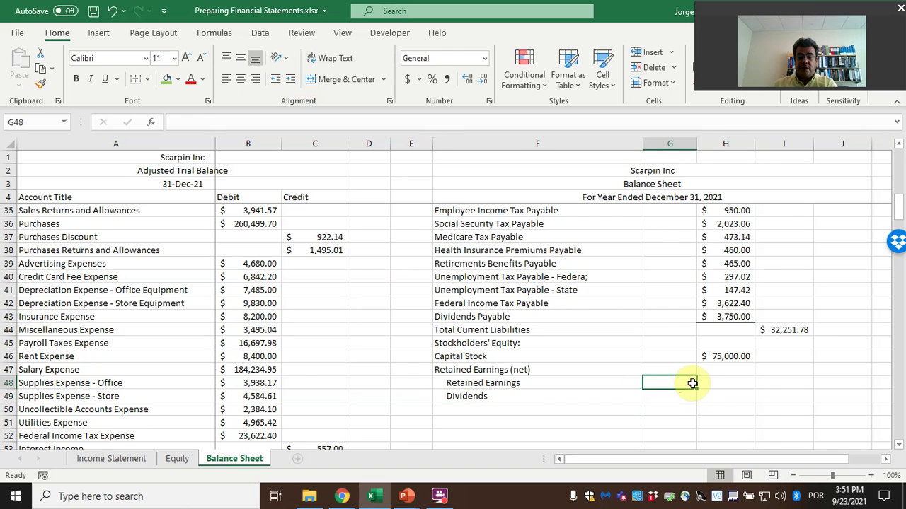
pyautogui.write('=Equity!')
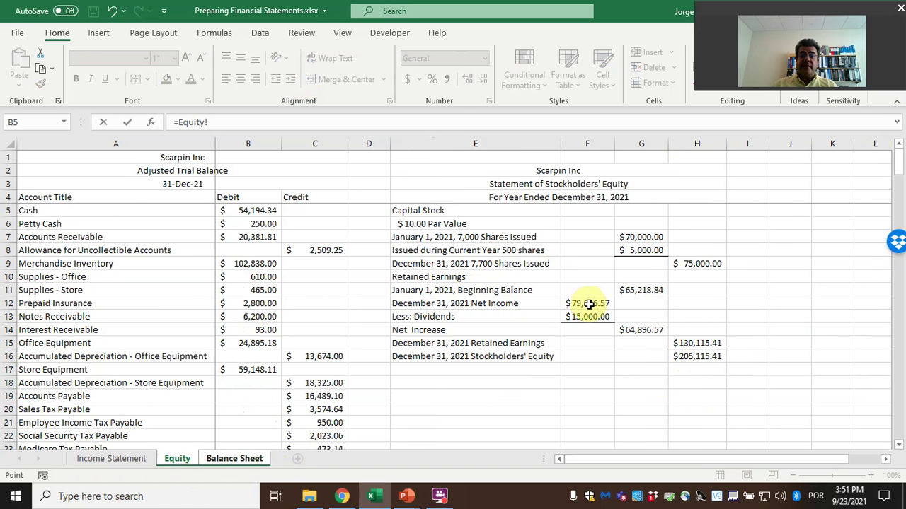
pyautogui.click(642, 293)
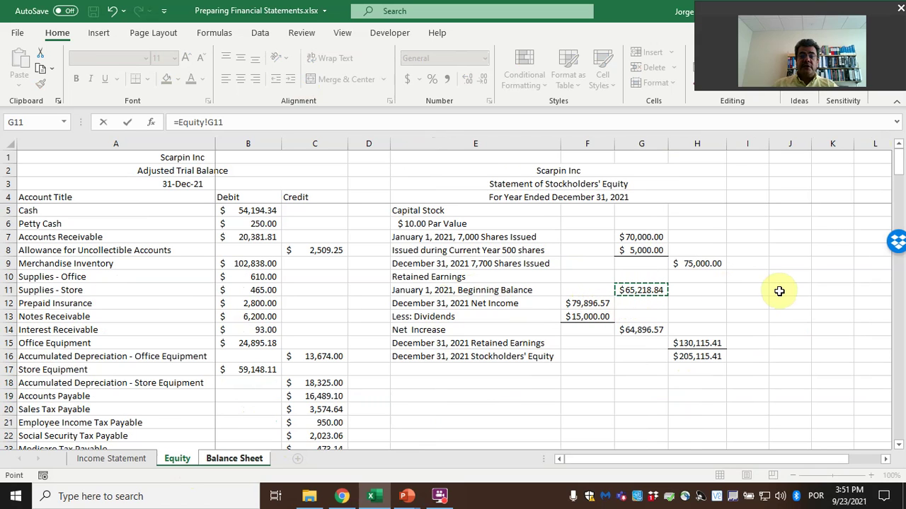
pyautogui.write('+')
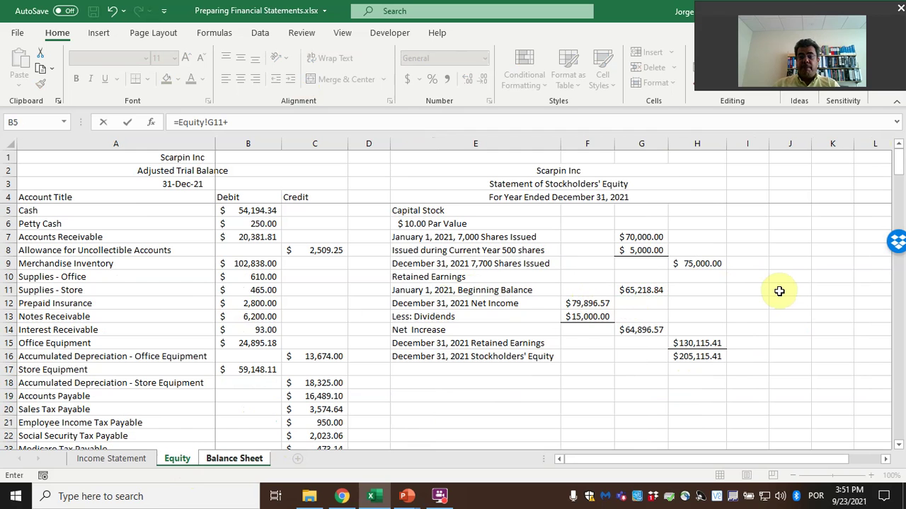
pyautogui.click(593, 306)
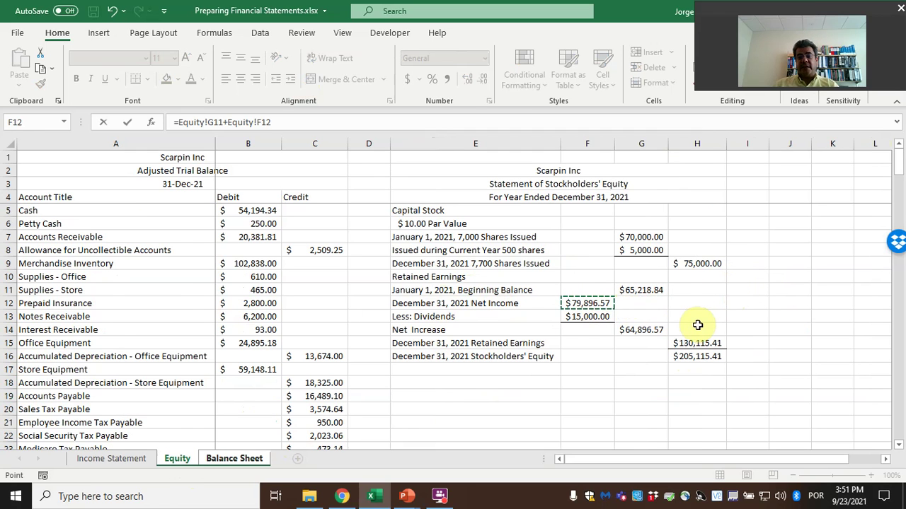
pyautogui.press('Return')
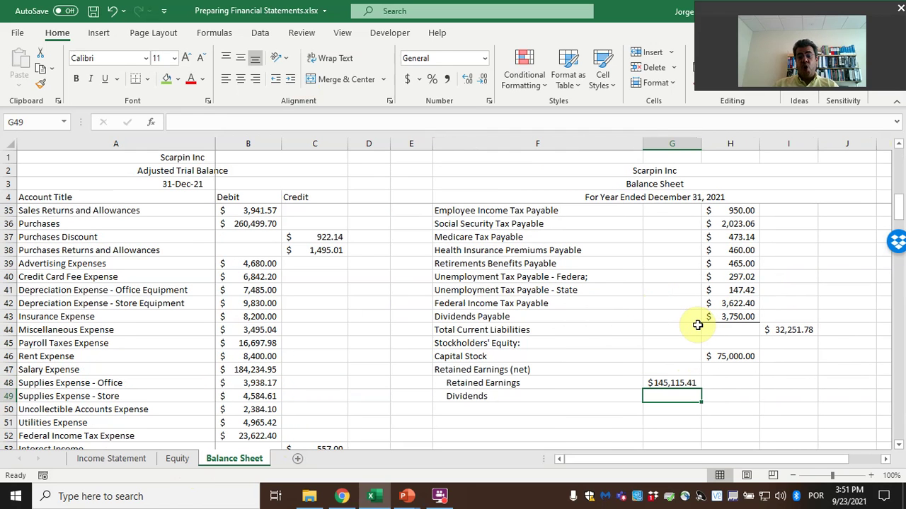
# Replace the G48 formula with trial balance Retained Earnings in C31 plus Net Income in I39 of the Income Statement sheet.
pyautogui.press('Up')
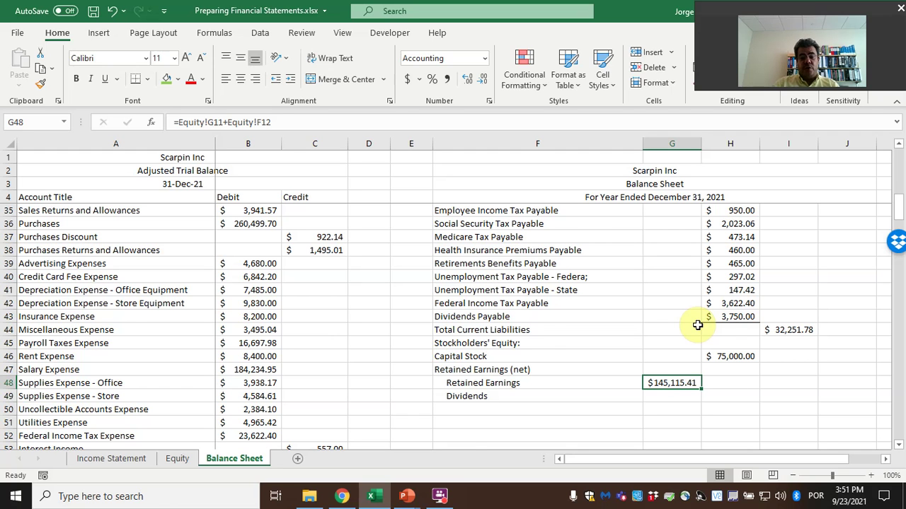
pyautogui.write('=')
pyautogui.scroll(2, 428, 299)
pyautogui.click(328, 239)
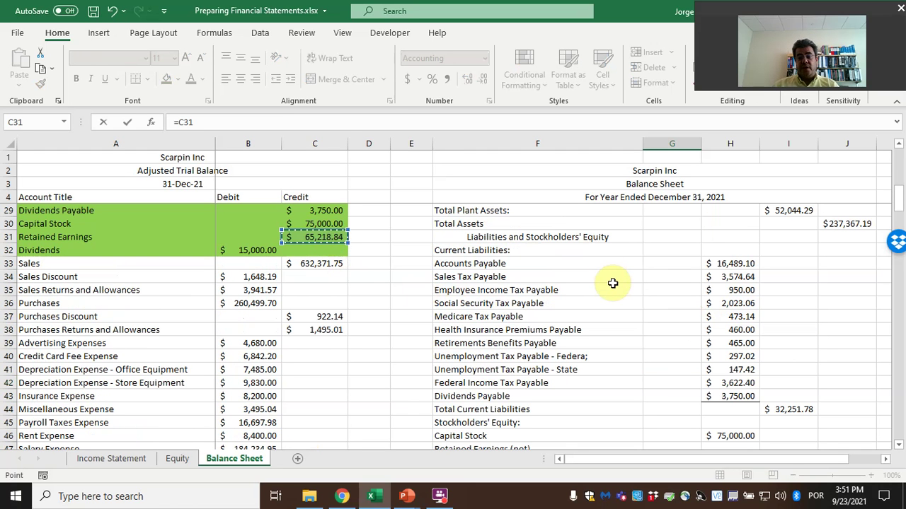
pyautogui.write('+')
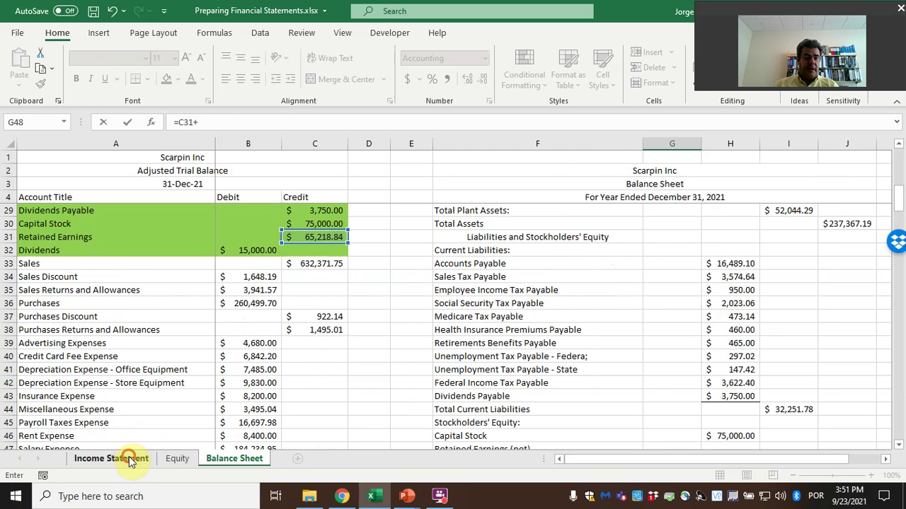
pyautogui.click(132, 459)
pyautogui.scroll(-5, 707, 393)
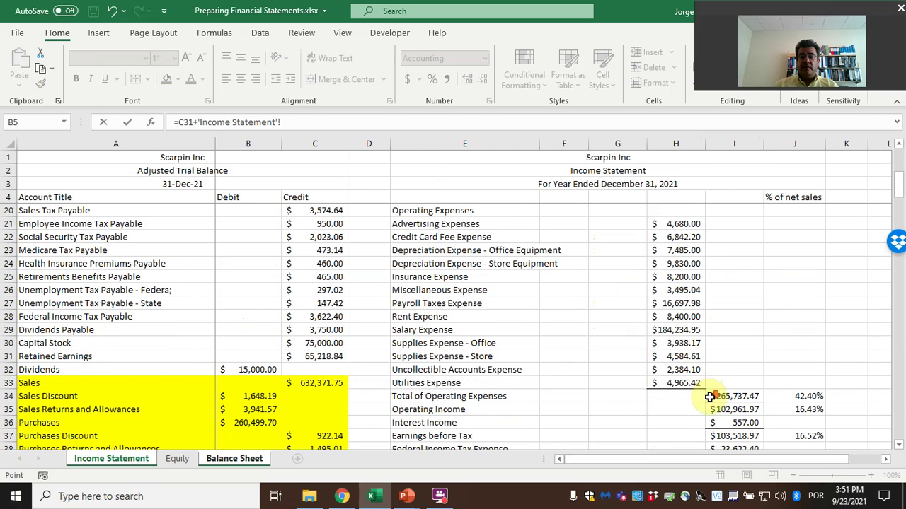
pyautogui.scroll(-3, 710, 397)
pyautogui.click(736, 343)
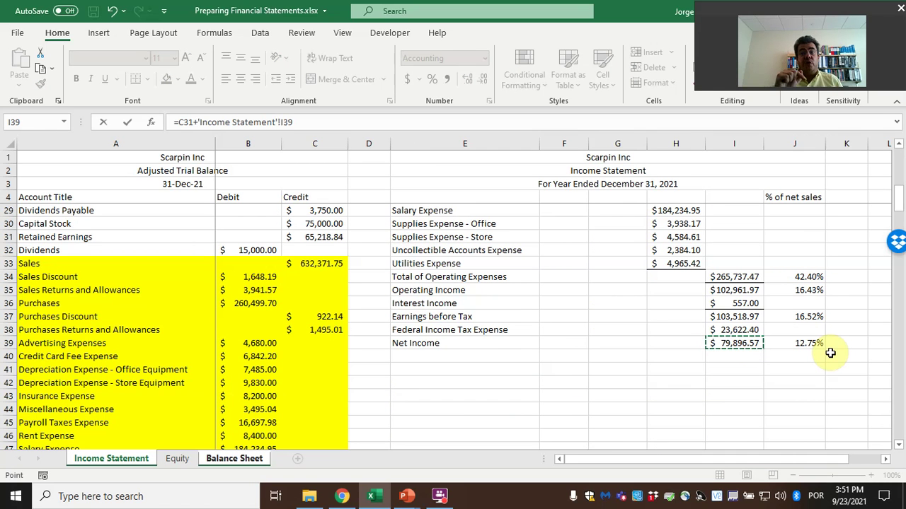
pyautogui.press('Return')
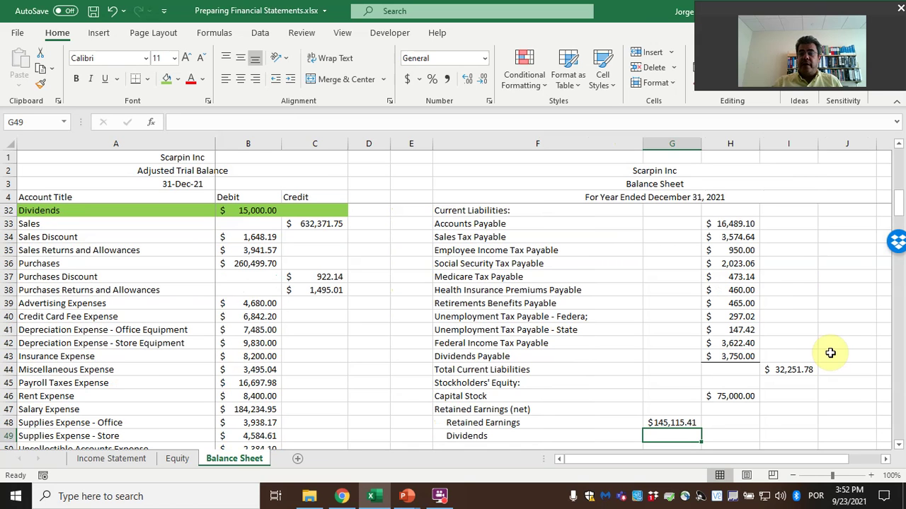
# Link the Dividends amount in G49 to B32 and give the cell a bottom border.
pyautogui.write('=')
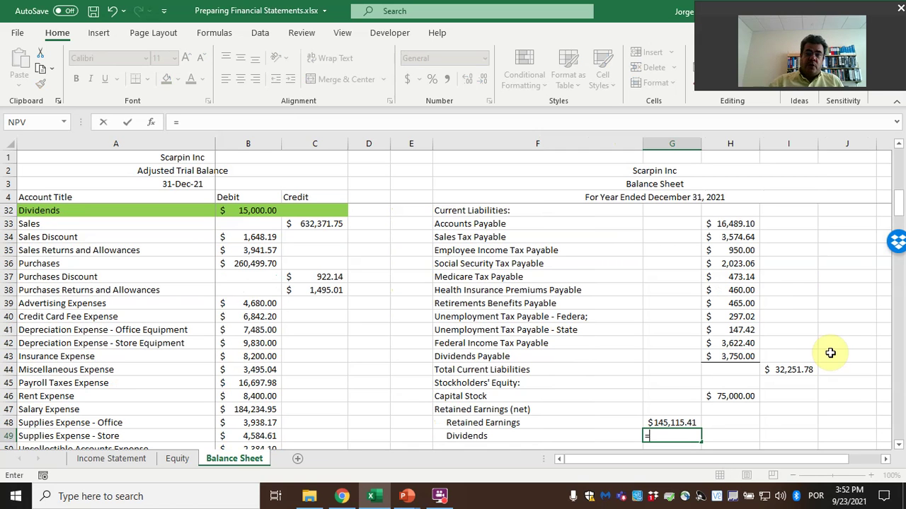
pyautogui.scroll(-3, 343, 372)
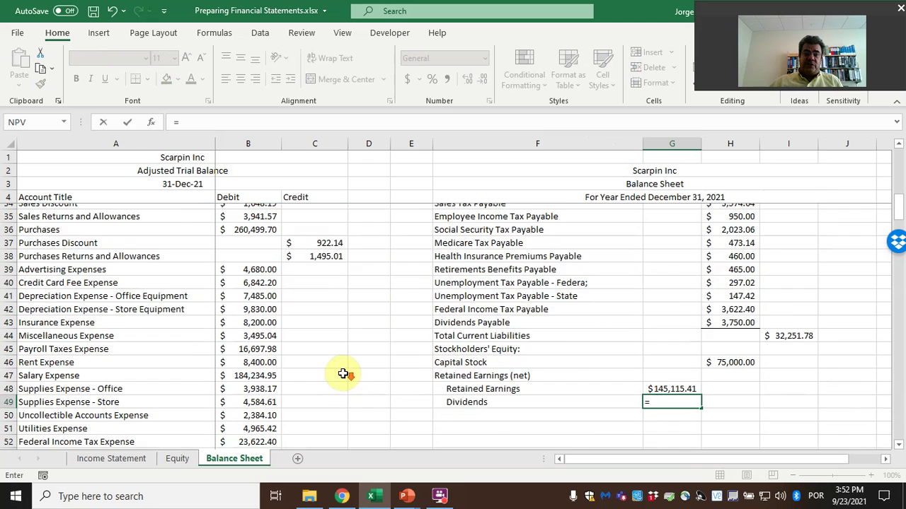
pyautogui.scroll(5, 343, 372)
pyautogui.click(253, 290)
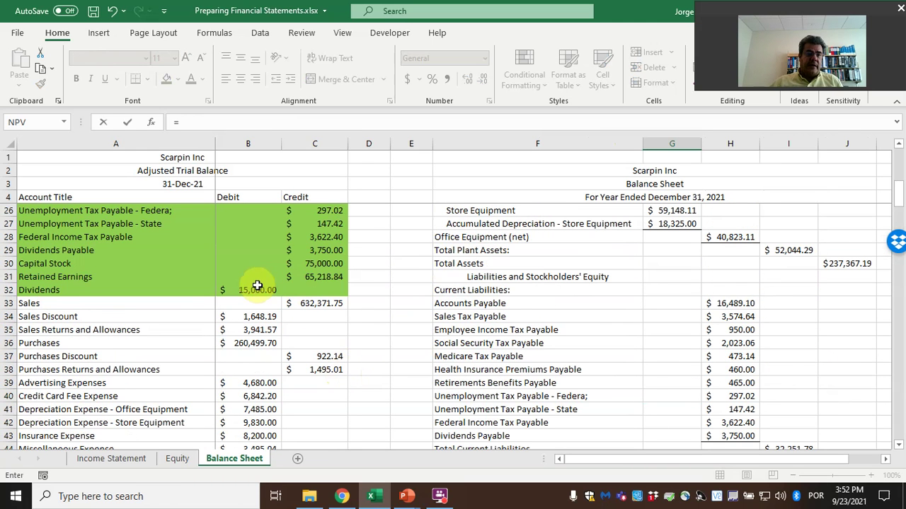
pyautogui.press('Return')
pyautogui.scroll(-1, 348, 293)
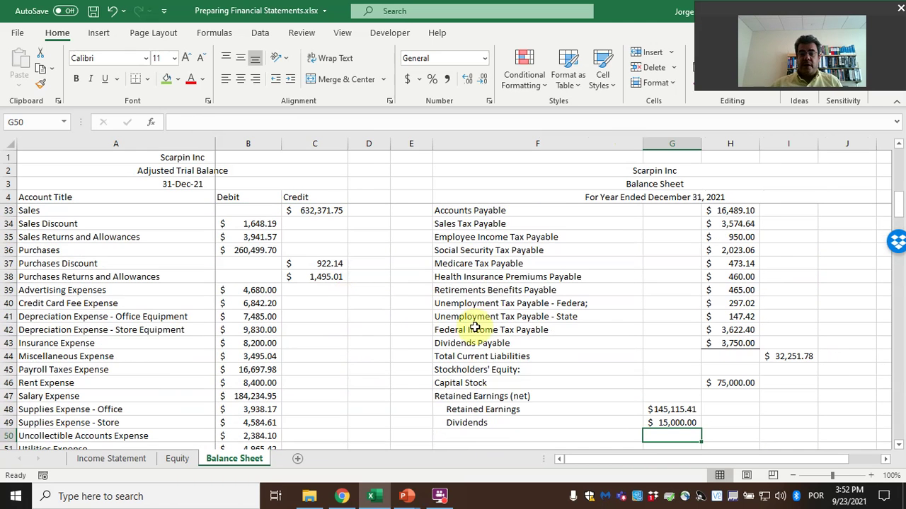
pyautogui.click(669, 422)
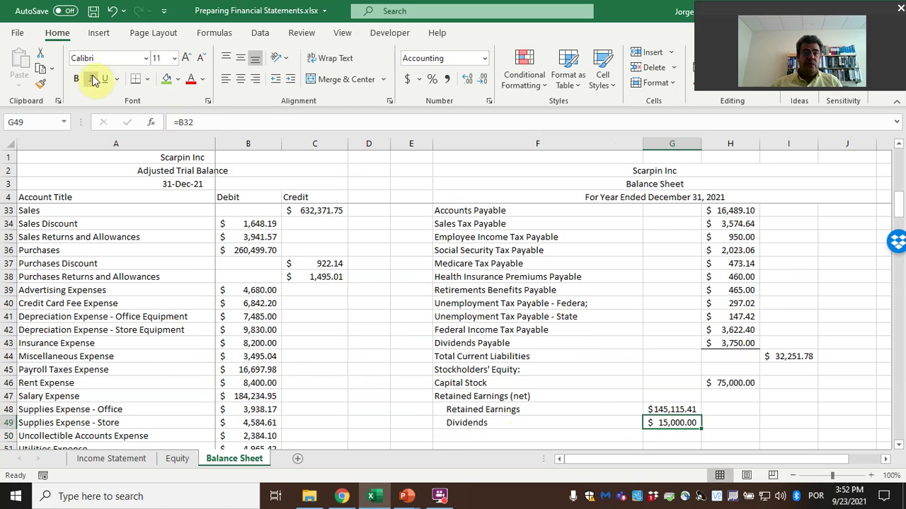
# Copy the "Retained Earnings (net)" label from F47 to F50.
pyautogui.click(501, 392)
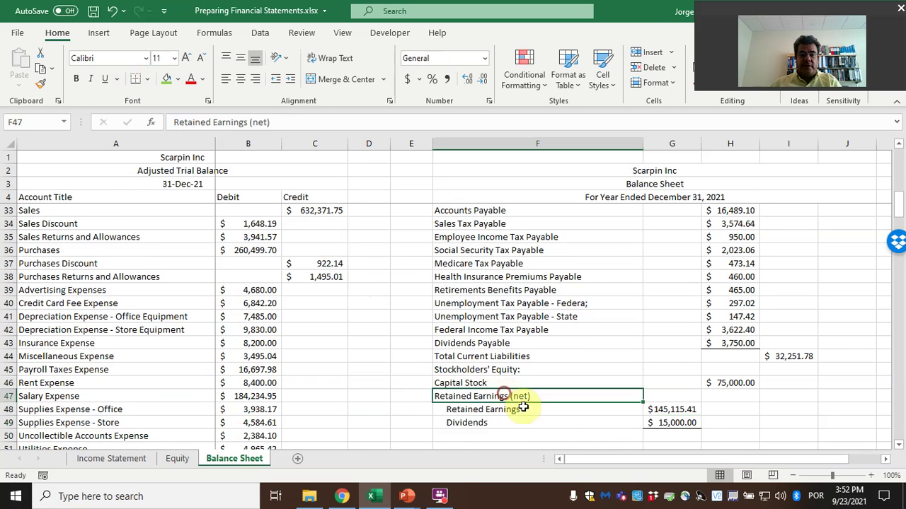
pyautogui.hotkey('ctrl', 'c')
pyautogui.click(541, 434)
pyautogui.hotkey('ctrl', 'v')
# Calculate net retained earnings in H50 by subtracting the dividends in G49 from G48.
pyautogui.click(740, 434)
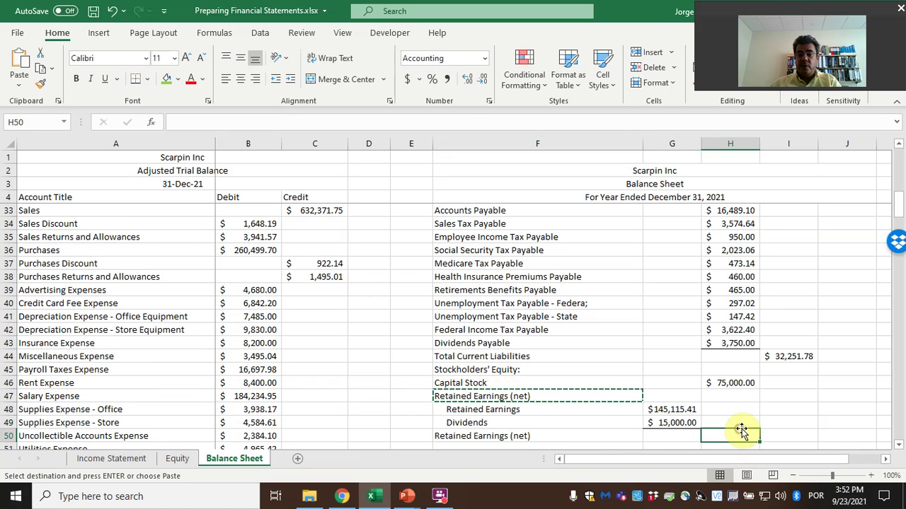
pyautogui.write('=')
pyautogui.press('Up')
pyautogui.press('Up')
pyautogui.press('Left')
pyautogui.write('-')
pyautogui.press('Up')
pyautogui.press('Return')
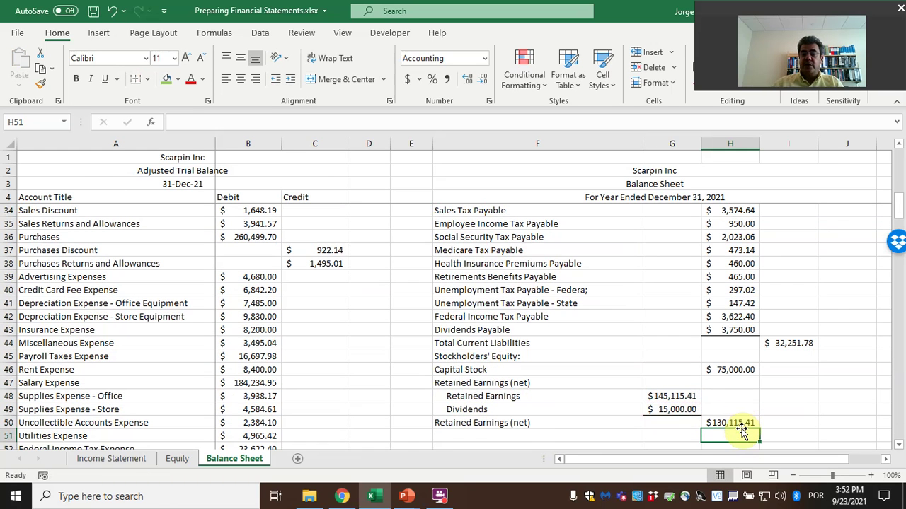
# Enter the label "Total Stockholders' Equity" in F51.
pyautogui.click(515, 432)
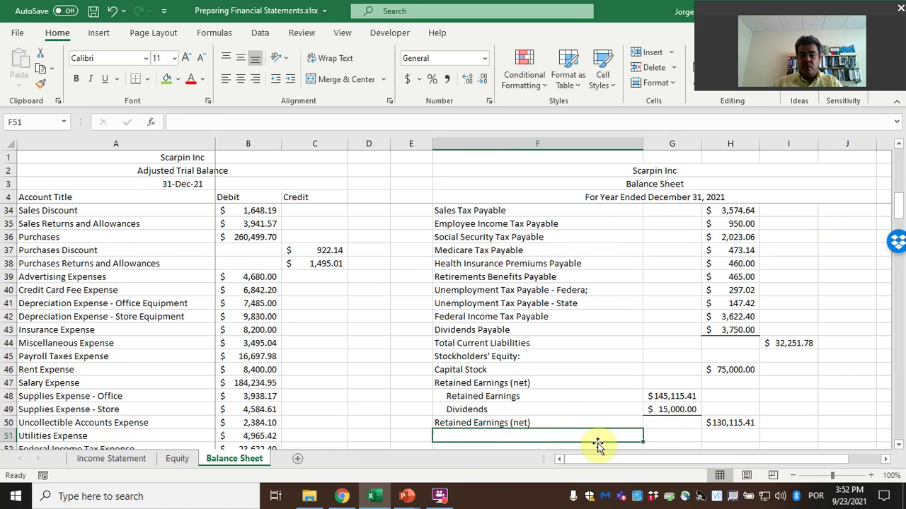
pyautogui.write('Total Stockholders')
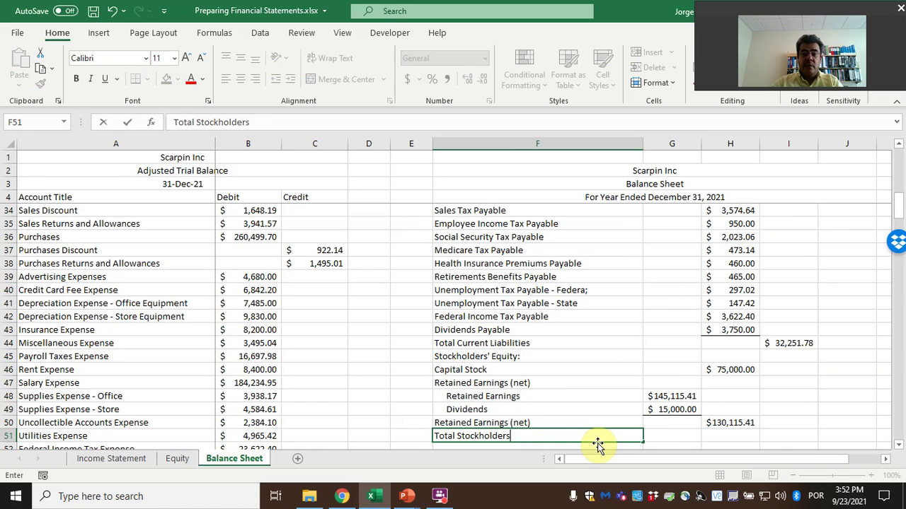
pyautogui.press('Tab')
# Total stockholders' equity in I51 as the sum of H46:H50 and add a bottom border to H50.
pyautogui.press('Tab')
pyautogui.press('Tab')
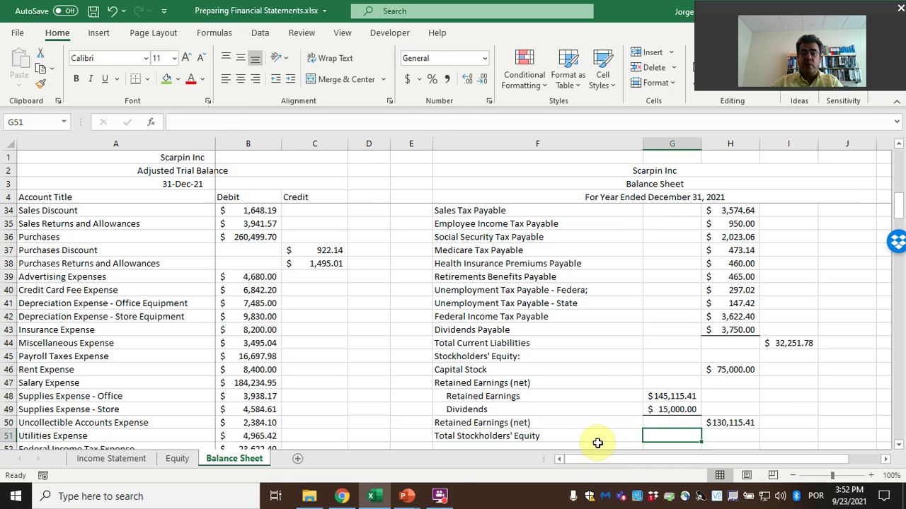
pyautogui.write('=sum(')
pyautogui.press('Left')
pyautogui.press('Up')
pyautogui.hotkey('shift', 'Up')
pyautogui.hotkey('shift', 'Up')
pyautogui.hotkey('shift', 'Up')
pyautogui.hotkey('shift', 'Up')
pyautogui.press('Return')
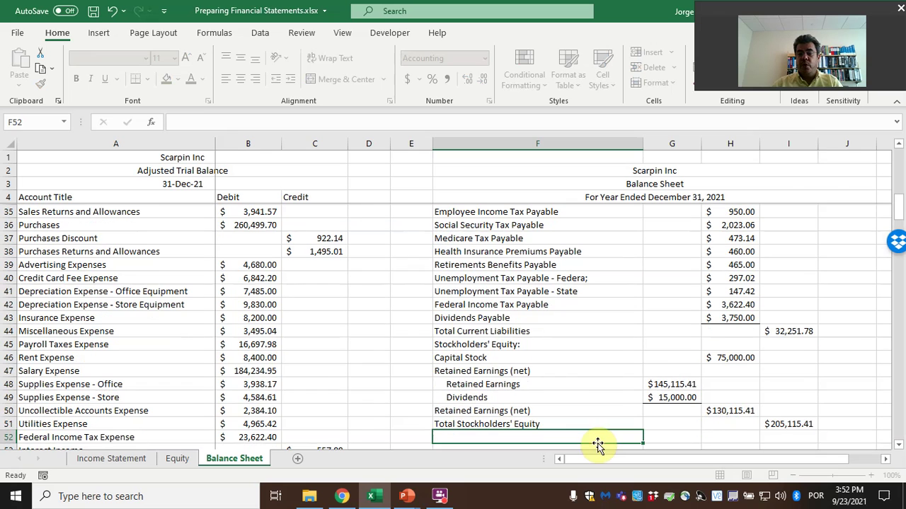
pyautogui.click(728, 409)
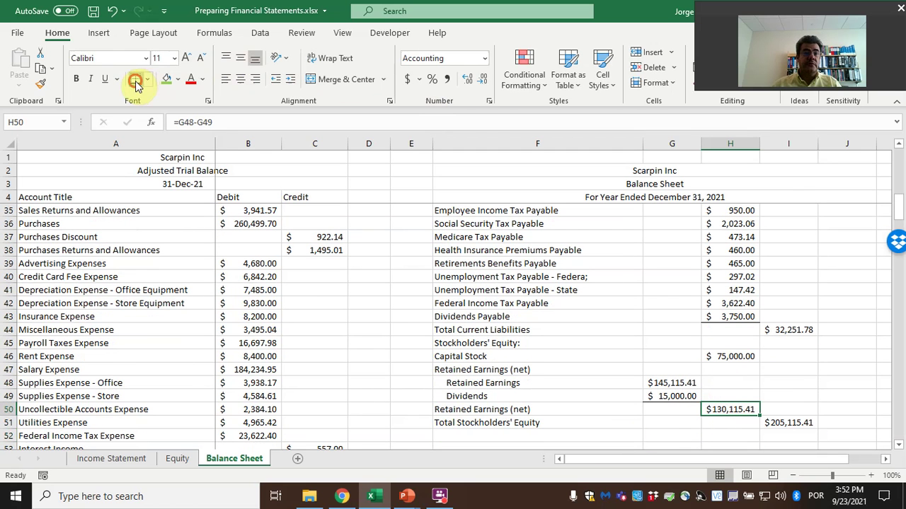
# Enter the label "Total Liabilities & Stockholders' Equity" in F52.
pyautogui.scroll(2, 791, 382)
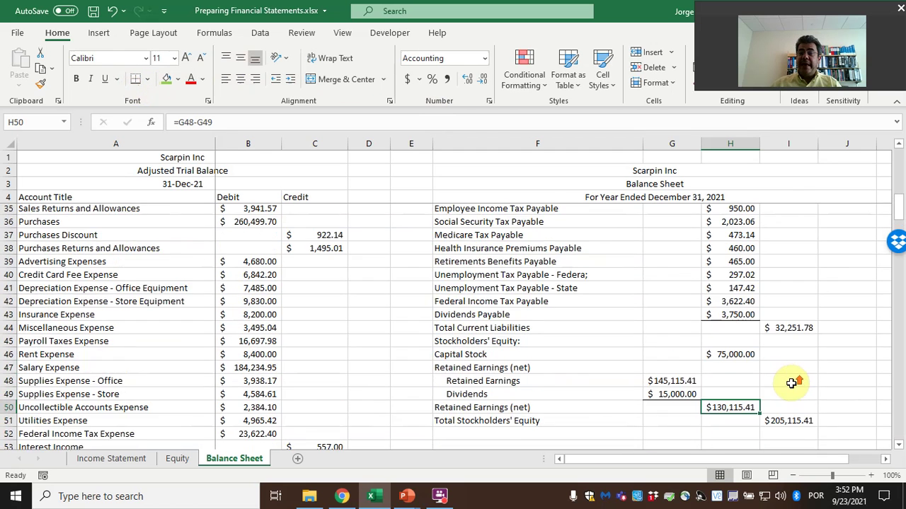
pyautogui.scroll(-2, 792, 383)
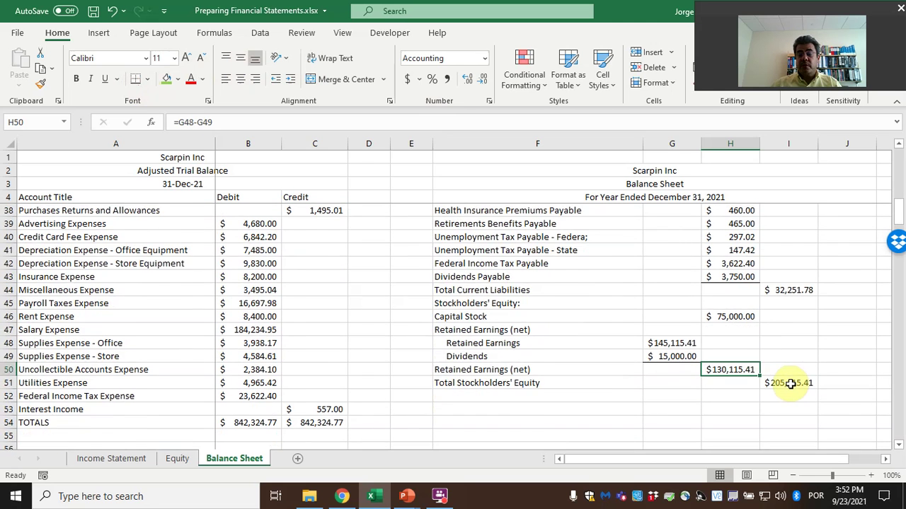
pyautogui.scroll(6, 791, 383)
pyautogui.scroll(-5, 639, 410)
pyautogui.click(545, 434)
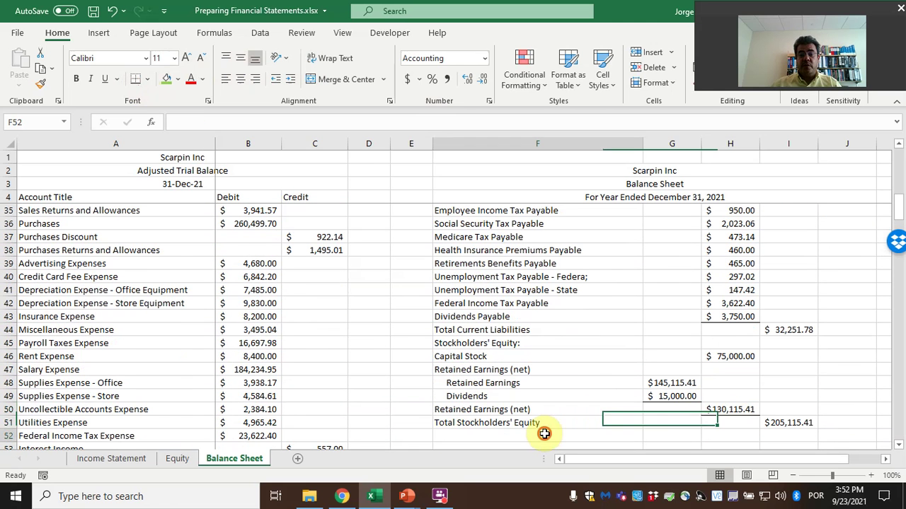
pyautogui.write('T')
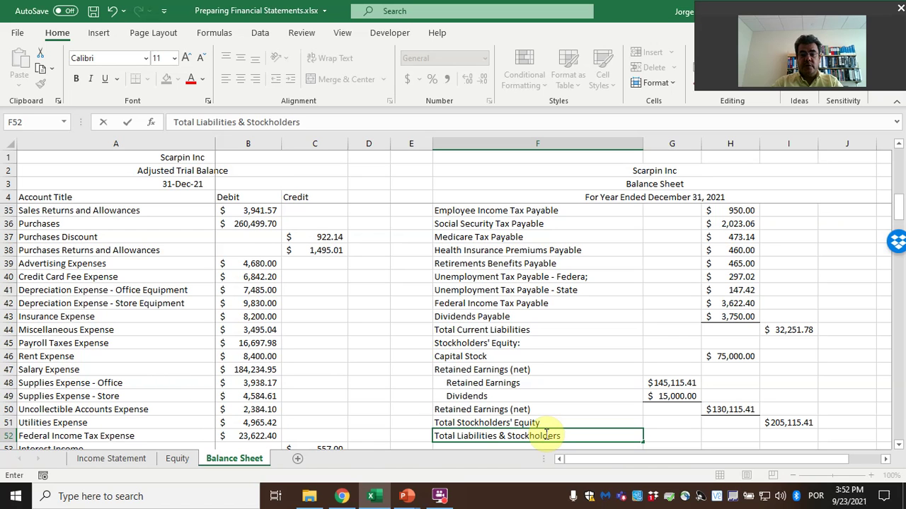
pyautogui.write('ty')
pyautogui.press('Tab')
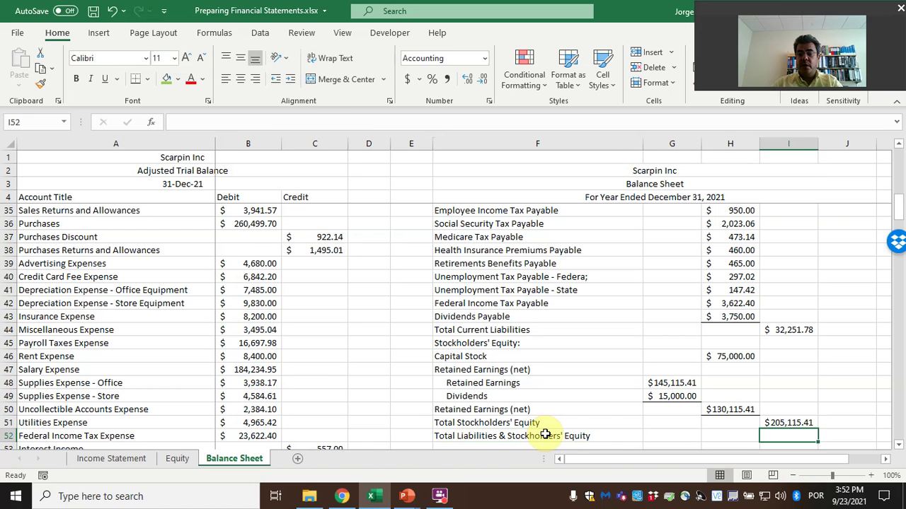
pyautogui.press('Tab')
pyautogui.press('Tab')
pyautogui.press('Tab')
pyautogui.write('=')
pyautogui.press('Up')
pyautogui.press('Up')
pyautogui.press('Up')
pyautogui.press('Up')
pyautogui.press('Up')
pyautogui.press('Up')
pyautogui.press('Up')
pyautogui.press('Up')
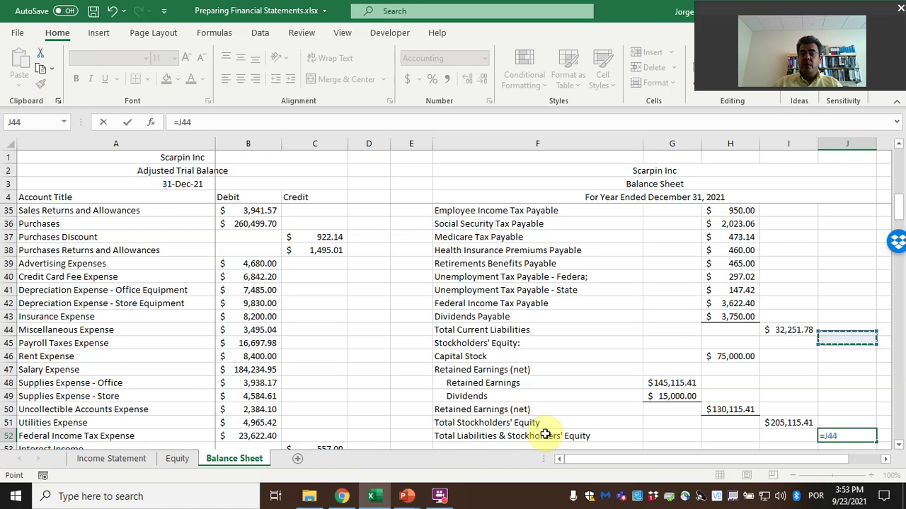
pyautogui.press('Left')
pyautogui.write('+')
pyautogui.press('Up')
pyautogui.press('Left')
pyautogui.press('Escape')
# Calculate total liabilities and stockholders' equity in J52 with a SUM covering total current liabilities and total stockholders' equity in column I.
pyautogui.write('=sum(')
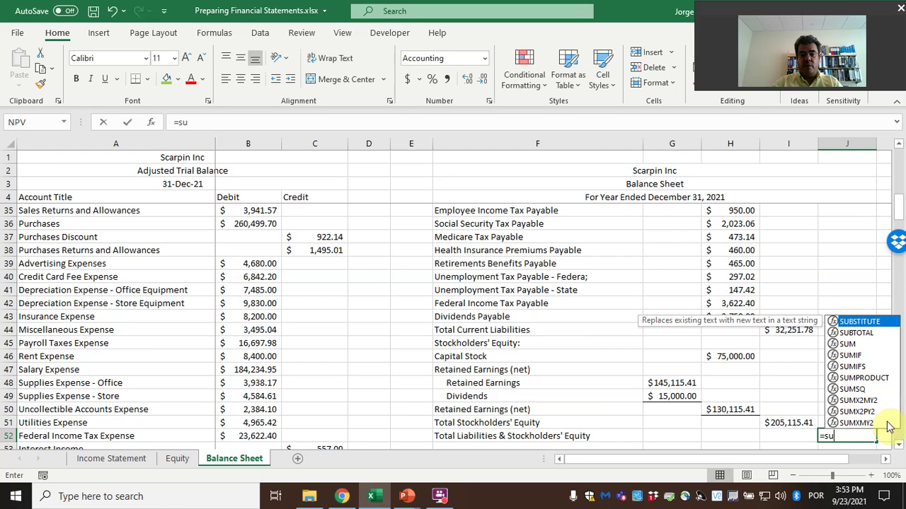
pyautogui.press('Up')
pyautogui.press('Left')
pyautogui.hotkey('shift', 'Up')
pyautogui.hotkey('shift', 'Up')
pyautogui.hotkey('shift', 'Up')
pyautogui.hotkey('shift', 'Up')
pyautogui.hotkey('shift', 'Up')
pyautogui.hotkey('shift', 'Up')
pyautogui.hotkey('shift', 'Up')
pyautogui.hotkey('shift', 'Up')
pyautogui.hotkey('shift', 'Up')
pyautogui.hotkey('shift', 'Up')
pyautogui.hotkey('shift', 'Up')
pyautogui.hotkey('shift', 'Up')
pyautogui.hotkey('shift', 'Up')
pyautogui.hotkey('shift', 'Up')
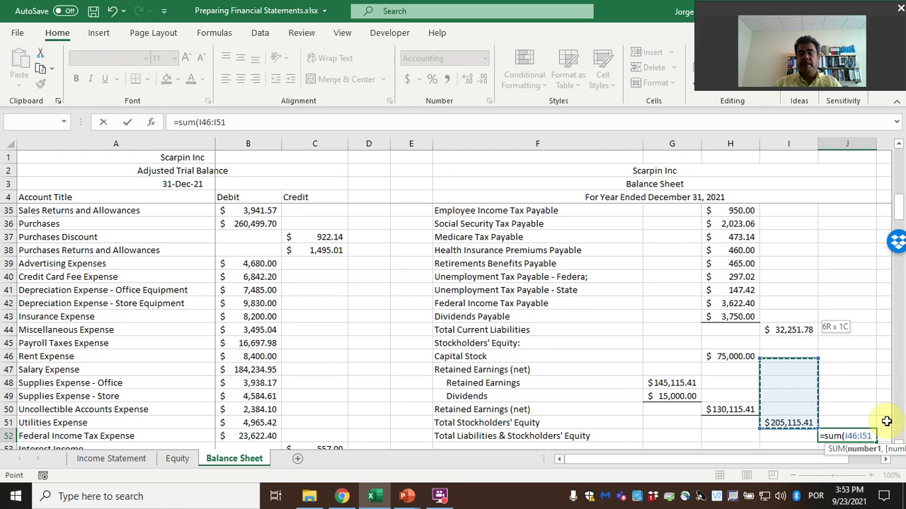
pyautogui.press('Return')
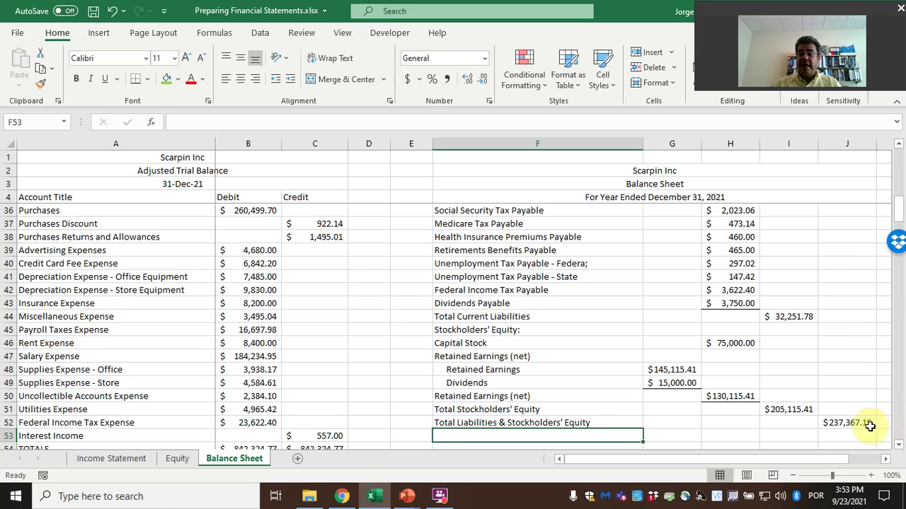
# Fill the Total Liabilities & Stockholders' Equity row (F52:J52) and the Total Assets row (F30:J30) with the same light blue.
pyautogui.moveTo(598, 423); pyautogui.dragTo(832, 420)
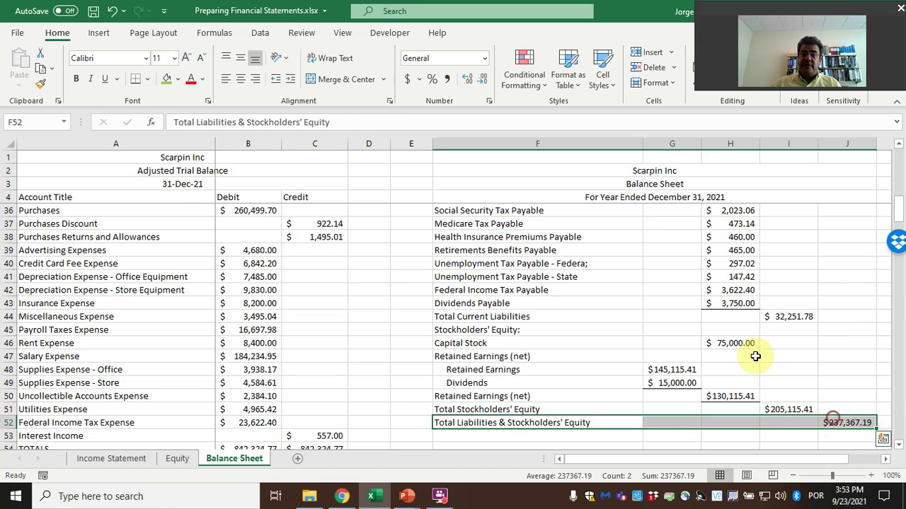
pyautogui.click(177, 78)
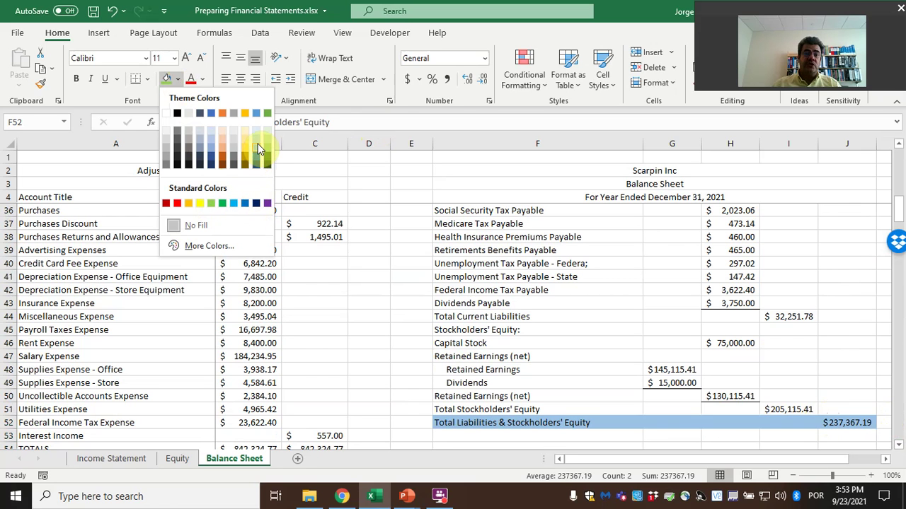
pyautogui.press('Escape')
pyautogui.scroll(4, 638, 244)
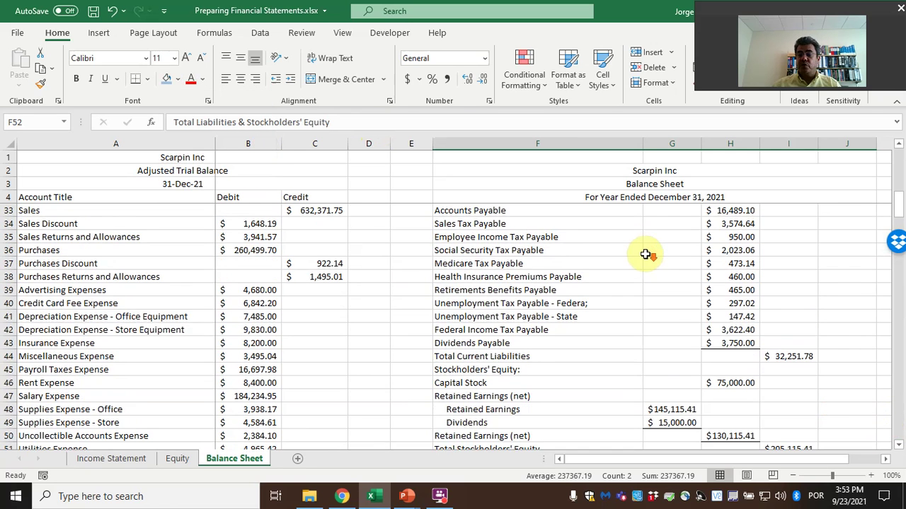
pyautogui.moveTo(504, 290); pyautogui.dragTo(847, 287)
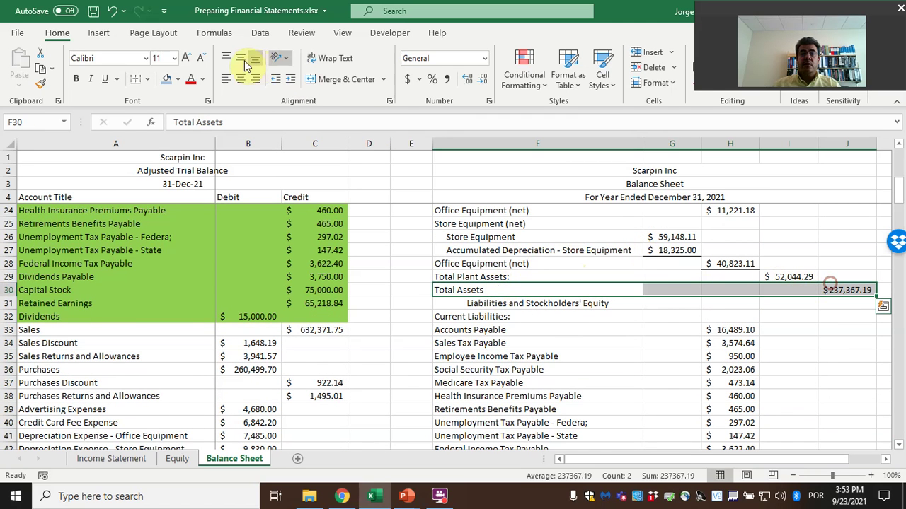
pyautogui.click(167, 79)
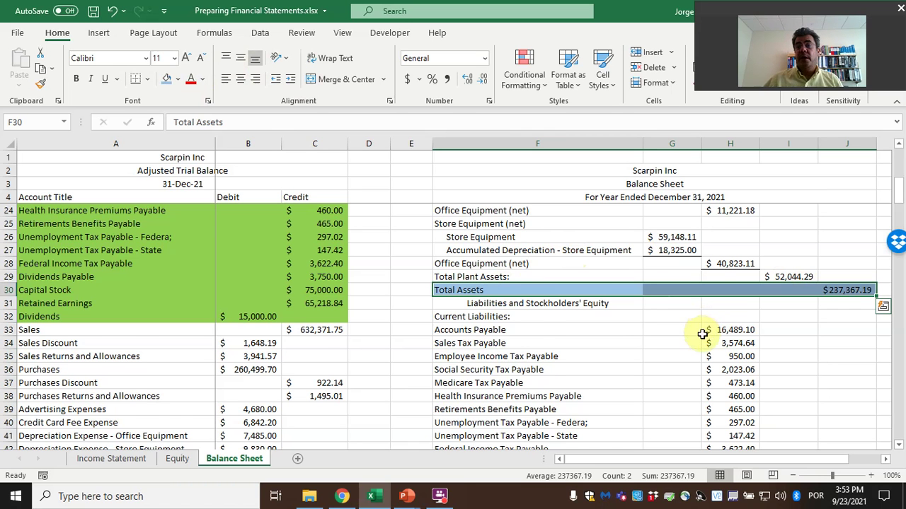
# Review the balance sheet's liabilities and stockholders' equity sections between the two blue total rows.
pyautogui.scroll(-4, 702, 332)
pyautogui.scroll(3, 711, 358)
pyautogui.click(715, 369)
pyautogui.scroll(-3, 714, 370)
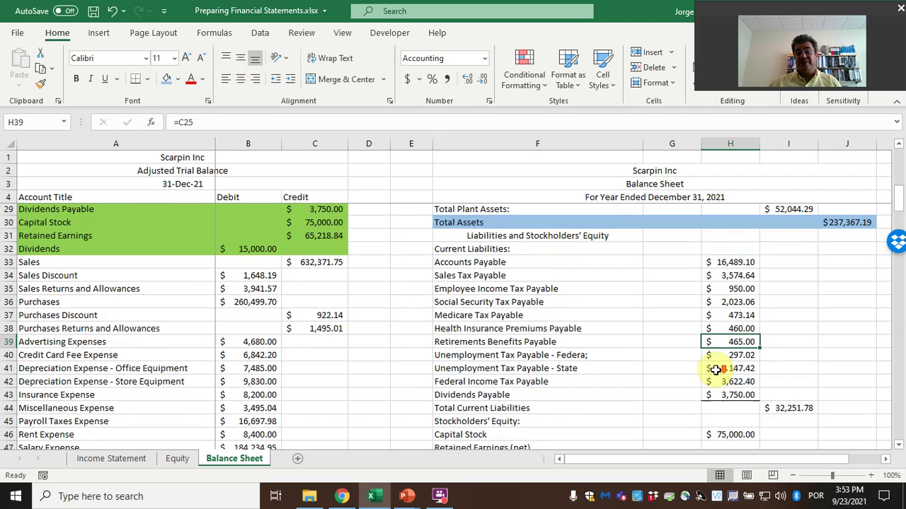
pyautogui.scroll(5, 721, 369)
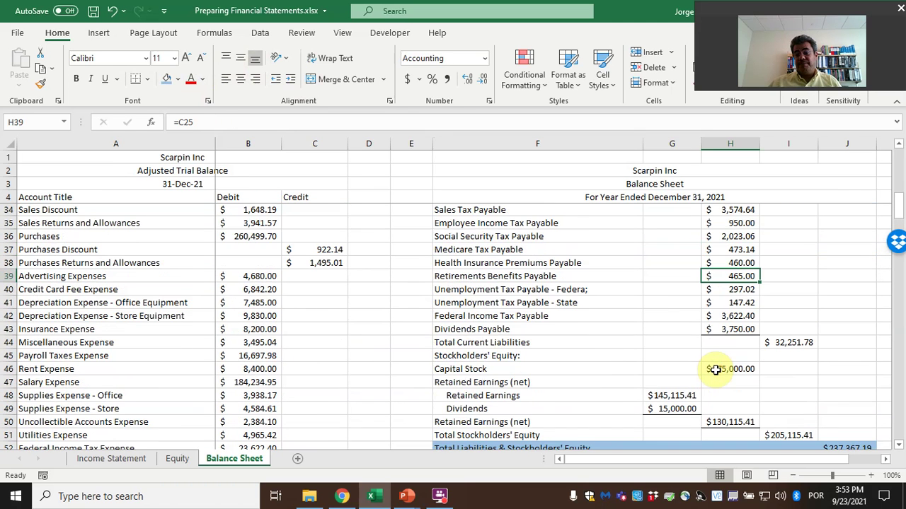
pyautogui.scroll(-4, 721, 369)
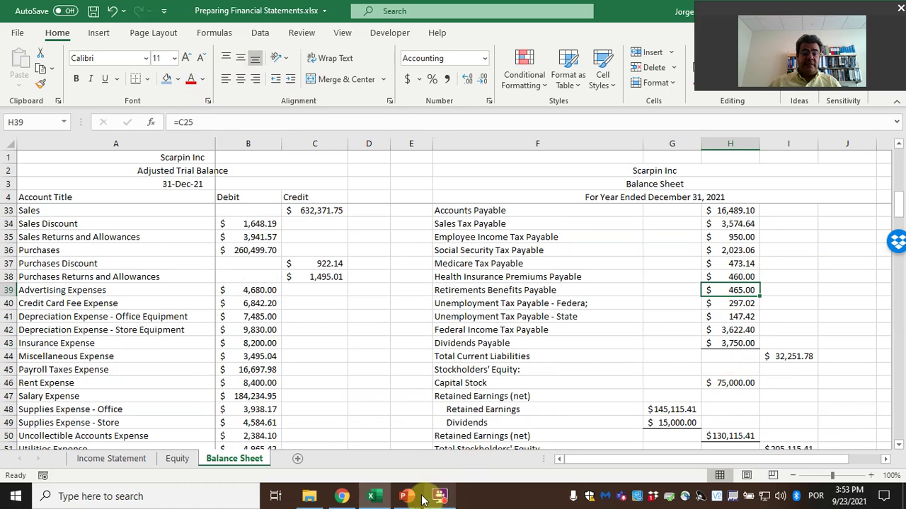
# Switch to the PowerPoint slide show and display the "Supporting Schedules for a Balance Sheet" slide.
pyautogui.moveTo(405, 496)
pyautogui.click(445, 445)
pyautogui.click(867, 344)
pyautogui.moveTo(793, 12); pyautogui.dragTo(804, 423)
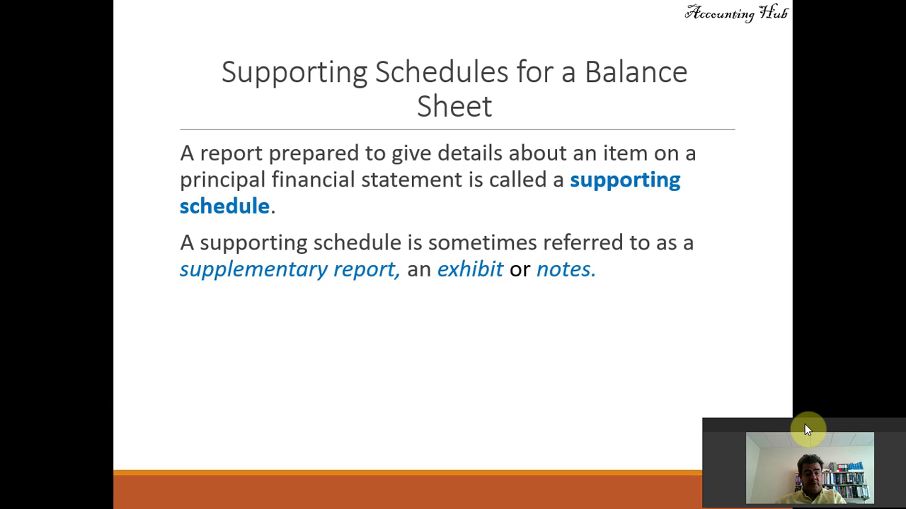
# Switch back to Excel and examine the store equipment, allowance for uncollectible accounts and merchandise inventory lines of the balance sheet.
pyautogui.hotkey('alt', 'Tab')
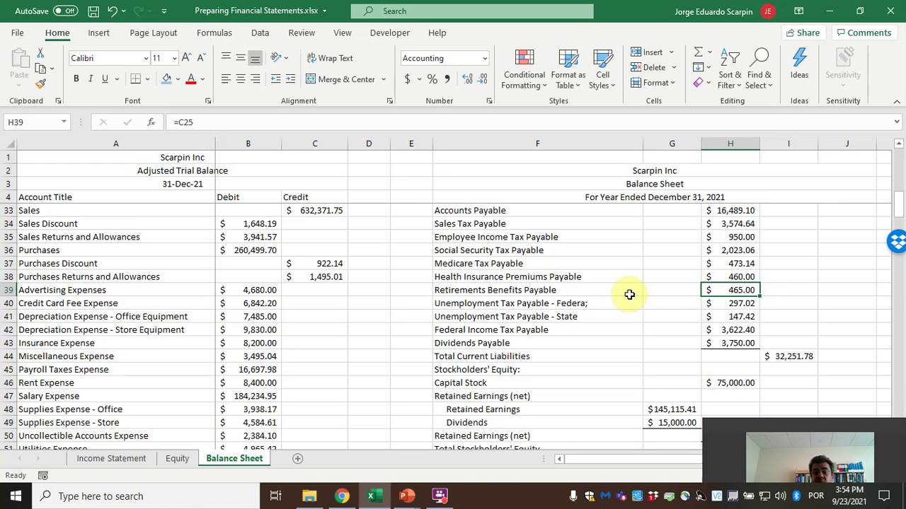
pyautogui.scroll(4, 629, 292)
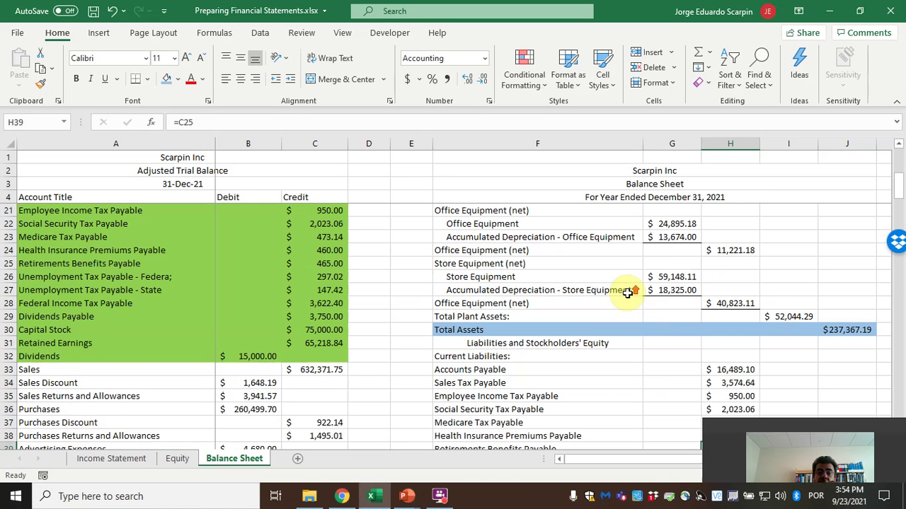
pyautogui.click(471, 263)
pyautogui.moveTo(823, 425); pyautogui.dragTo(820, 402)
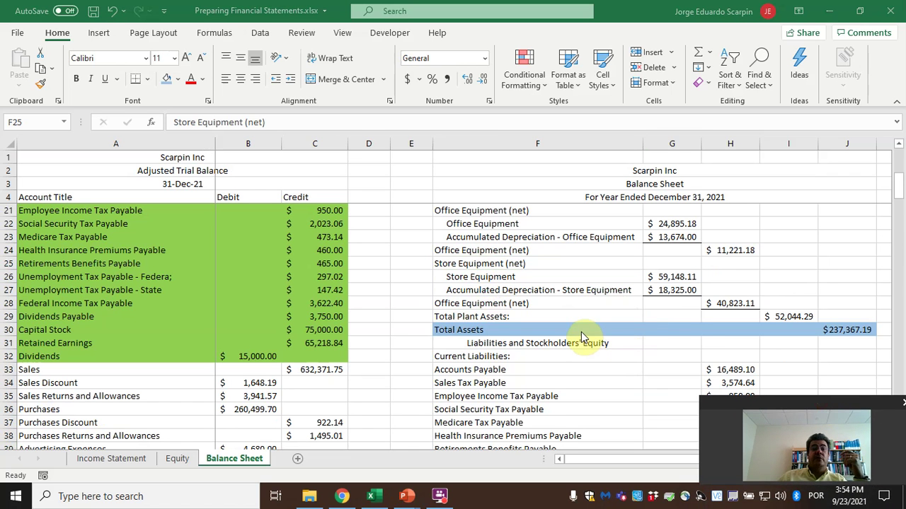
pyautogui.scroll(3, 575, 329)
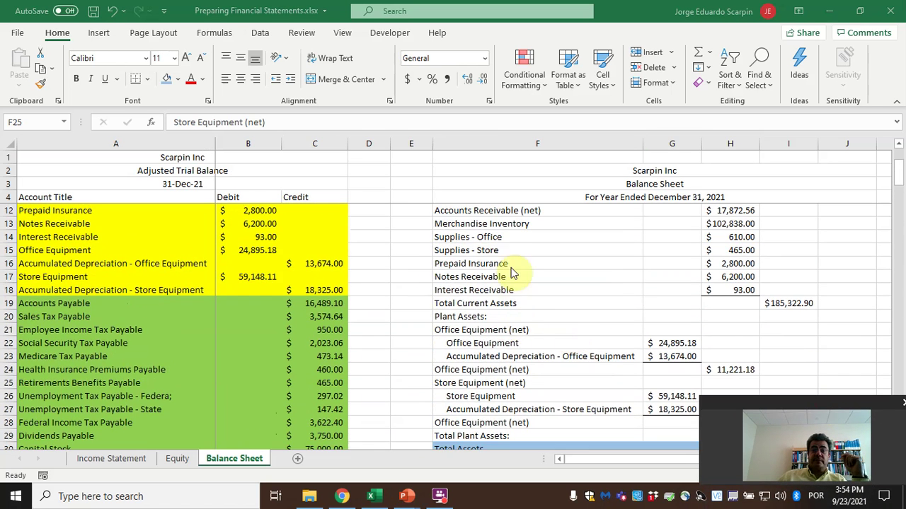
pyautogui.scroll(1, 499, 237)
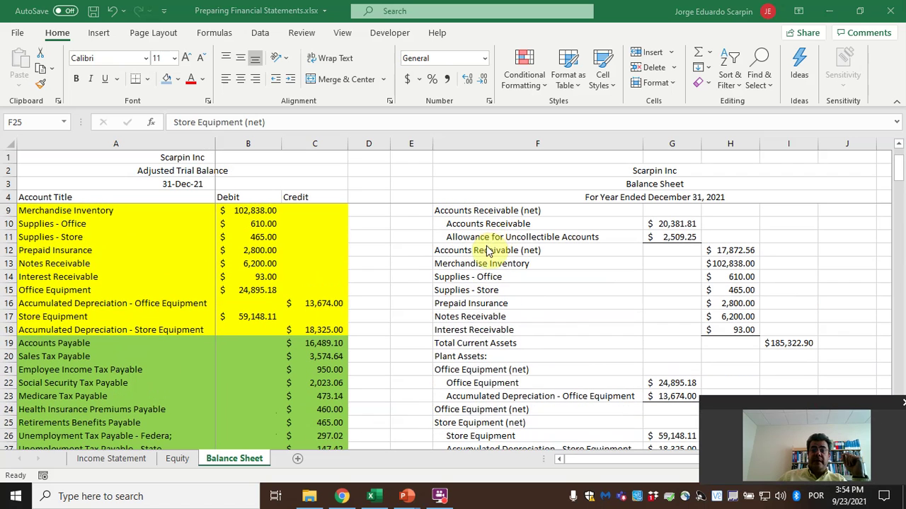
pyautogui.click(569, 237)
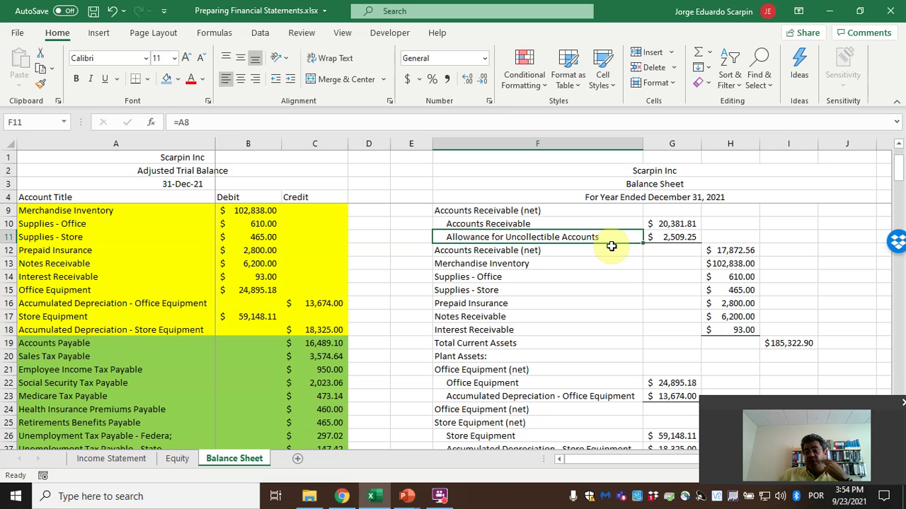
pyautogui.click(482, 264)
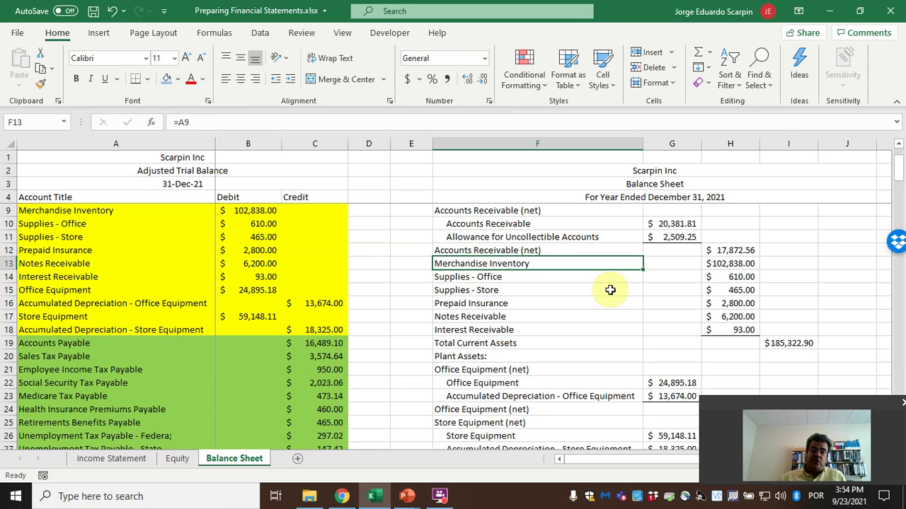
# Switch to the PowerPoint slide show and advance to the closing "Thank you" slide.
pyautogui.click(405, 496)
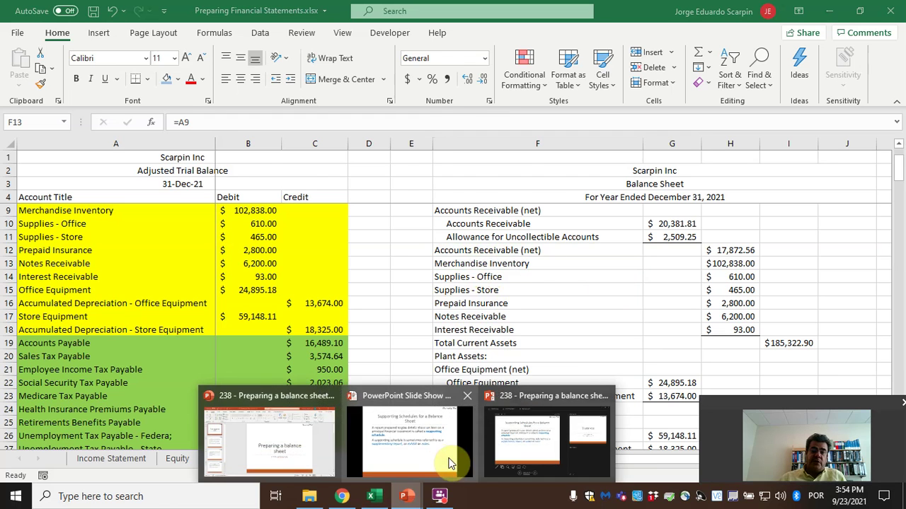
pyautogui.click(450, 463)
pyautogui.press('Right')
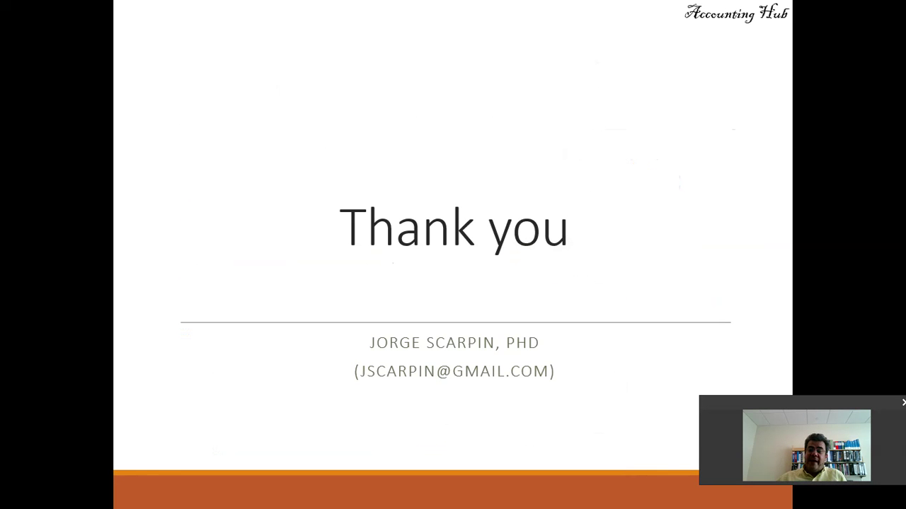